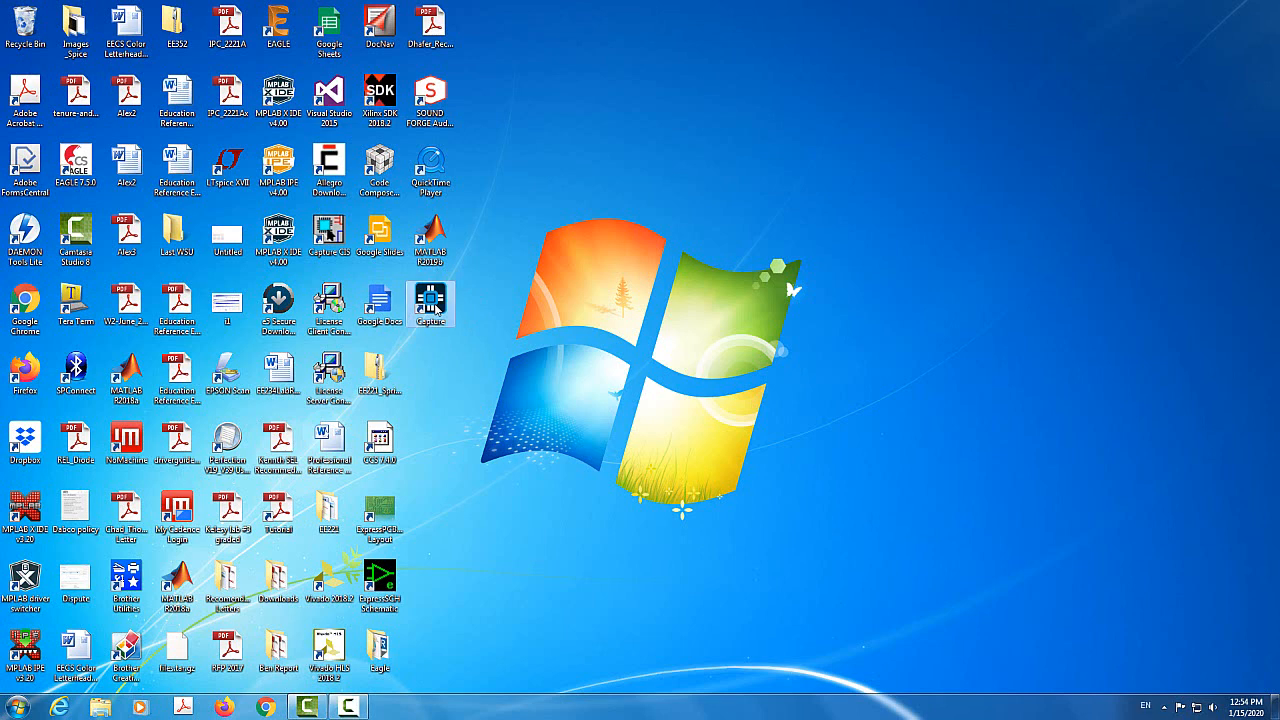
# Launch OrCAD Capture and move the simulation toolbar onto its own row beneath the main toolbar.
pyautogui.doubleClick(436, 309)
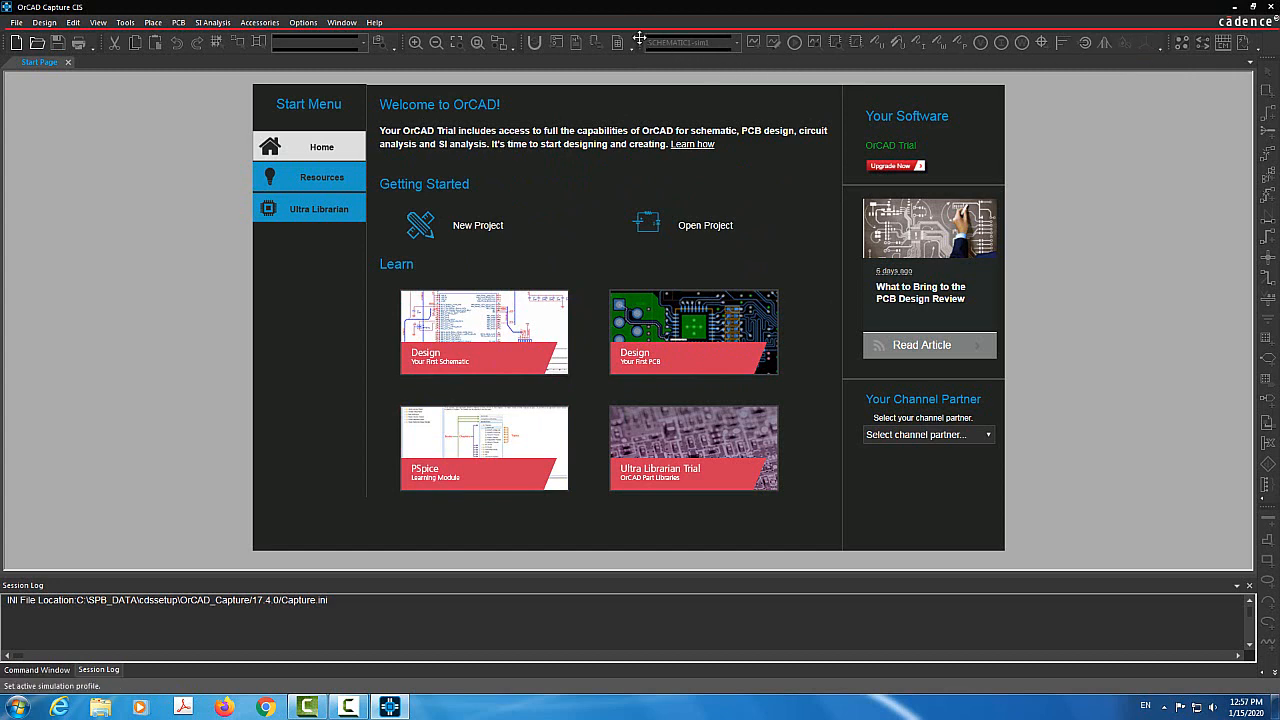
pyautogui.moveTo(645, 42)
pyautogui.mouseDown()
pyautogui.moveTo(598, 72)
pyautogui.moveTo(469, 94)
pyautogui.moveTo(58, 68)
pyautogui.moveTo(300, 50)
pyautogui.moveTo(400, 60)
pyautogui.moveTo(207, 72)
pyautogui.moveTo(295, 72)
pyautogui.moveTo(790, 12)
pyautogui.moveTo(800, 45)
pyautogui.moveTo(663, 72)
pyautogui.moveTo(3, 67)
pyautogui.mouseUp()
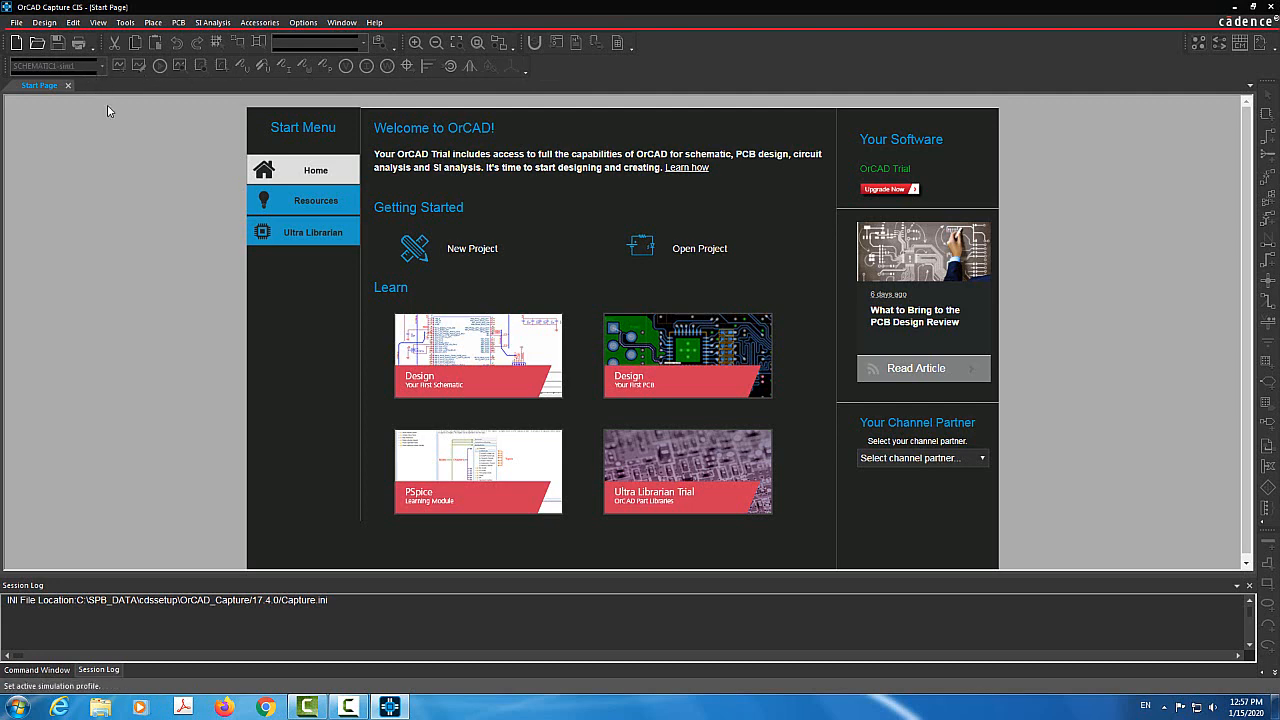
# Create a new project named Pspice1 with PSpice simulation enabled, starting from a blank project.
pyautogui.click(17, 22)
pyautogui.moveTo(40, 24)
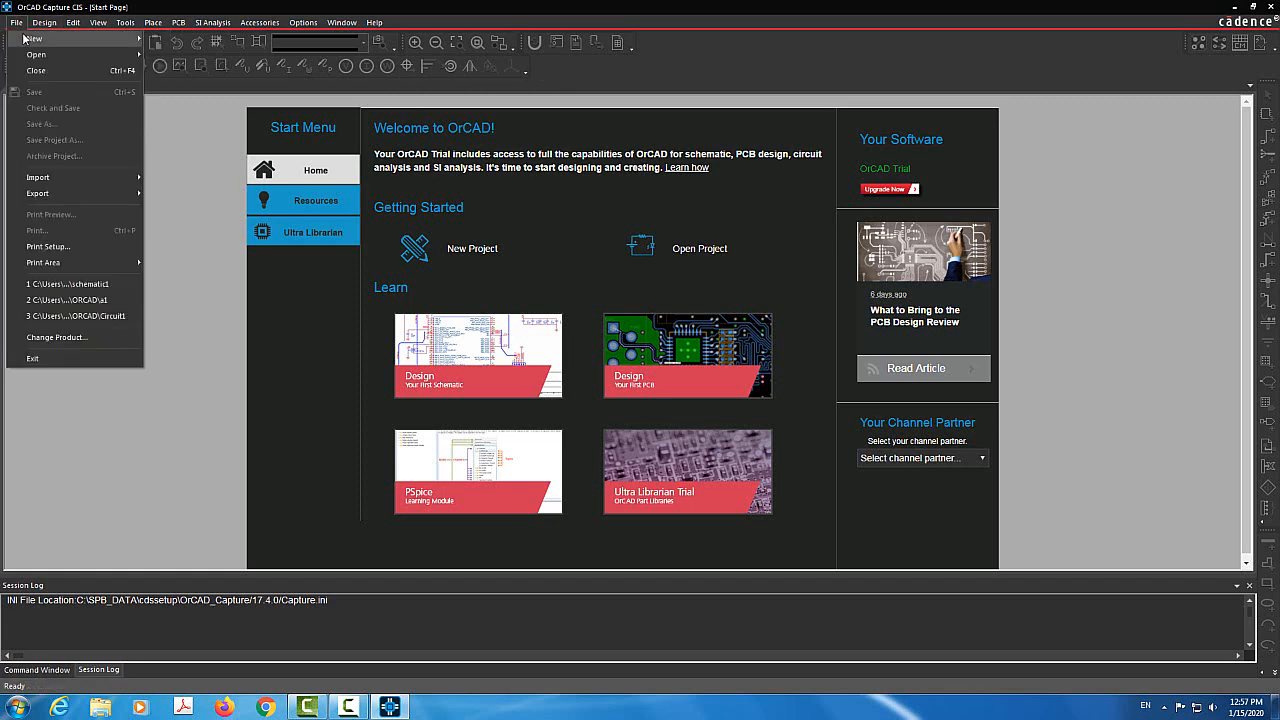
pyautogui.moveTo(90, 38)
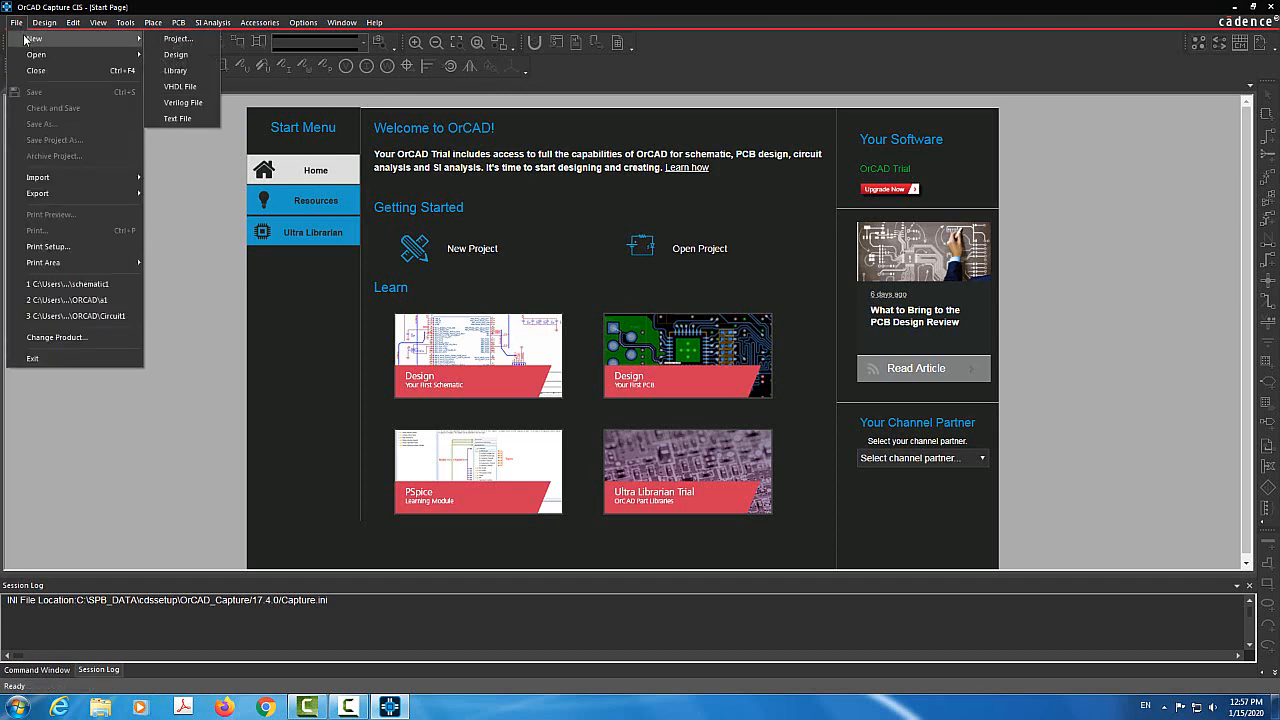
pyautogui.click(172, 40)
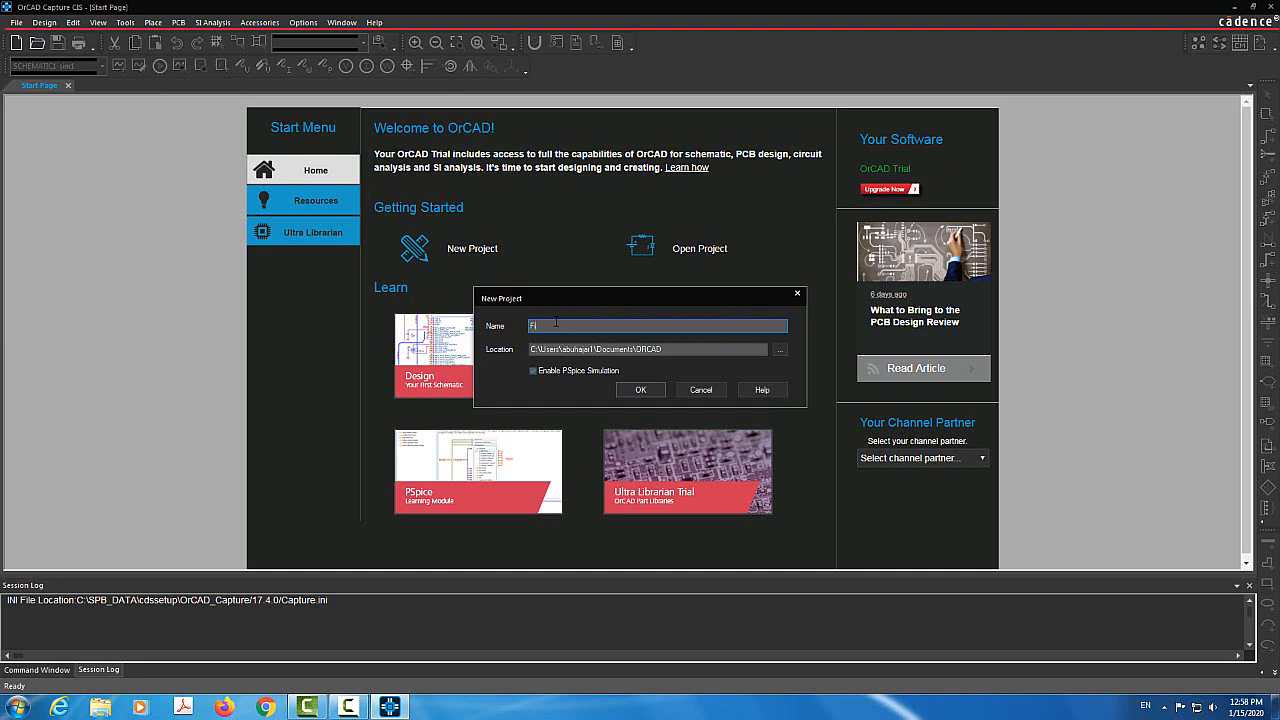
pyautogui.write('First_')
pyautogui.press('BackSpace')
pyautogui.press('BackSpace')
pyautogui.press('BackSpace')
pyautogui.press('BackSpace')
pyautogui.write('Pspice')
pyautogui.click(638, 390)
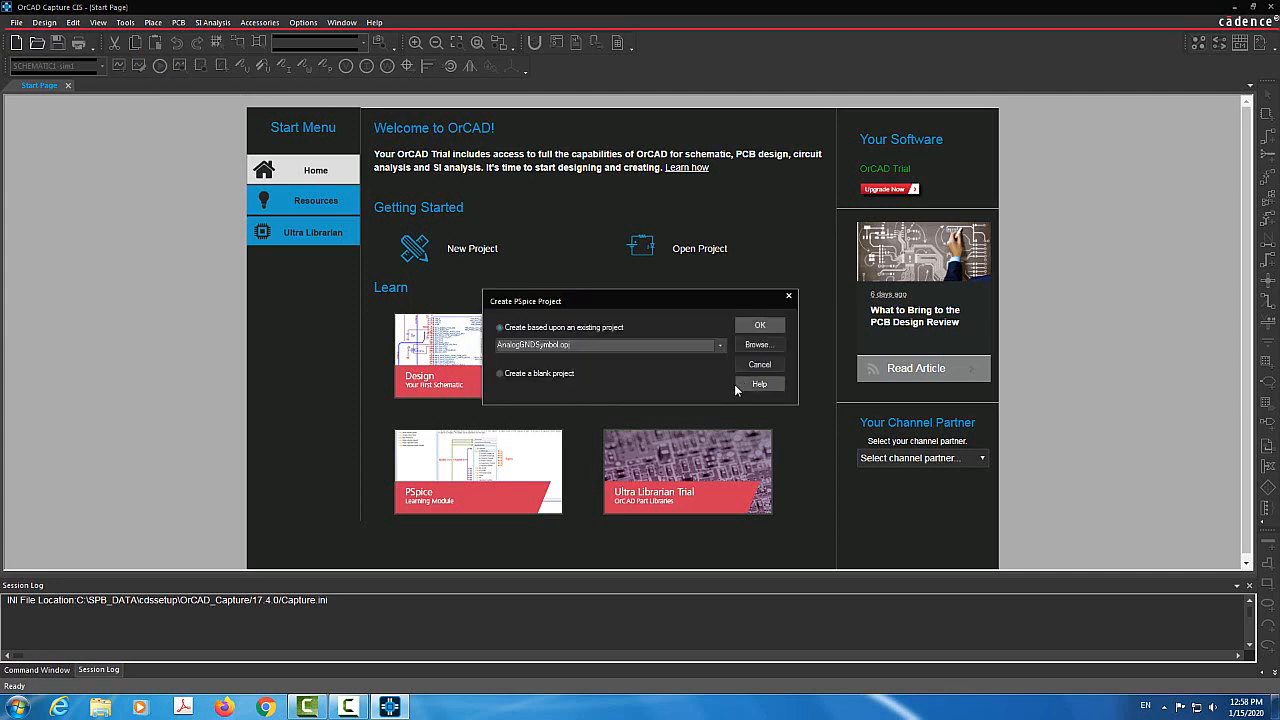
pyautogui.click(500, 374)
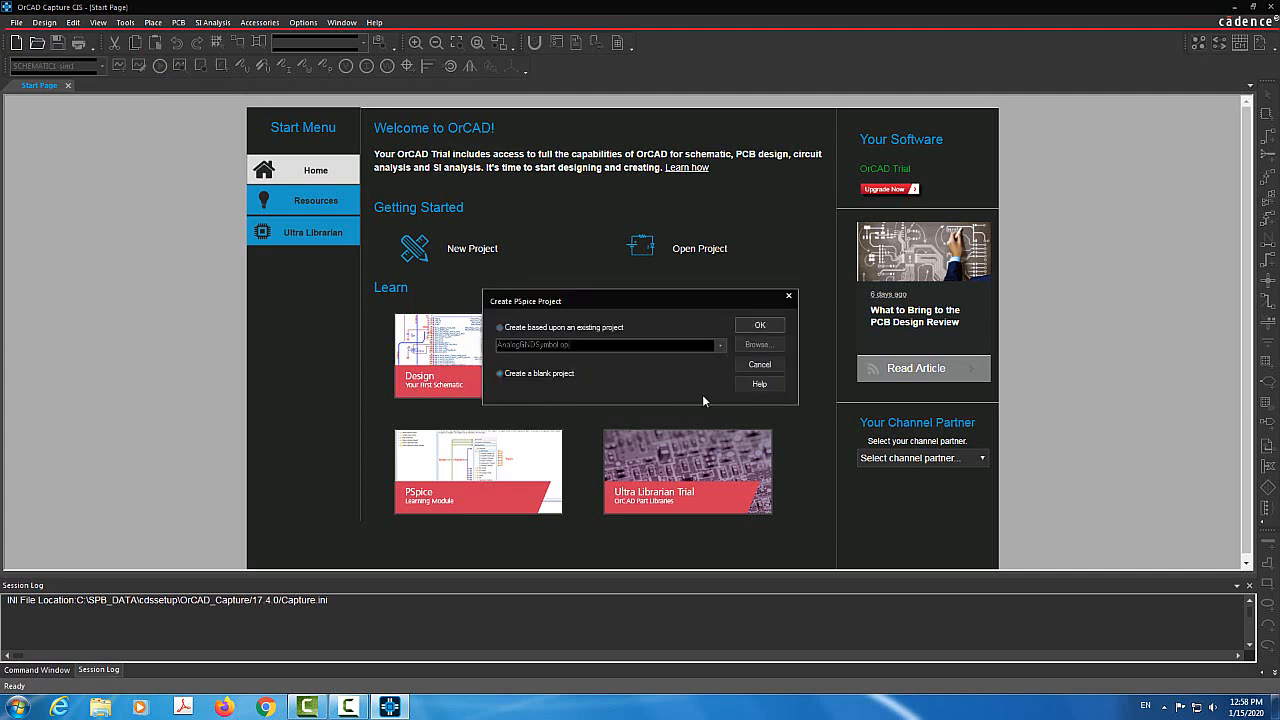
pyautogui.click(759, 326)
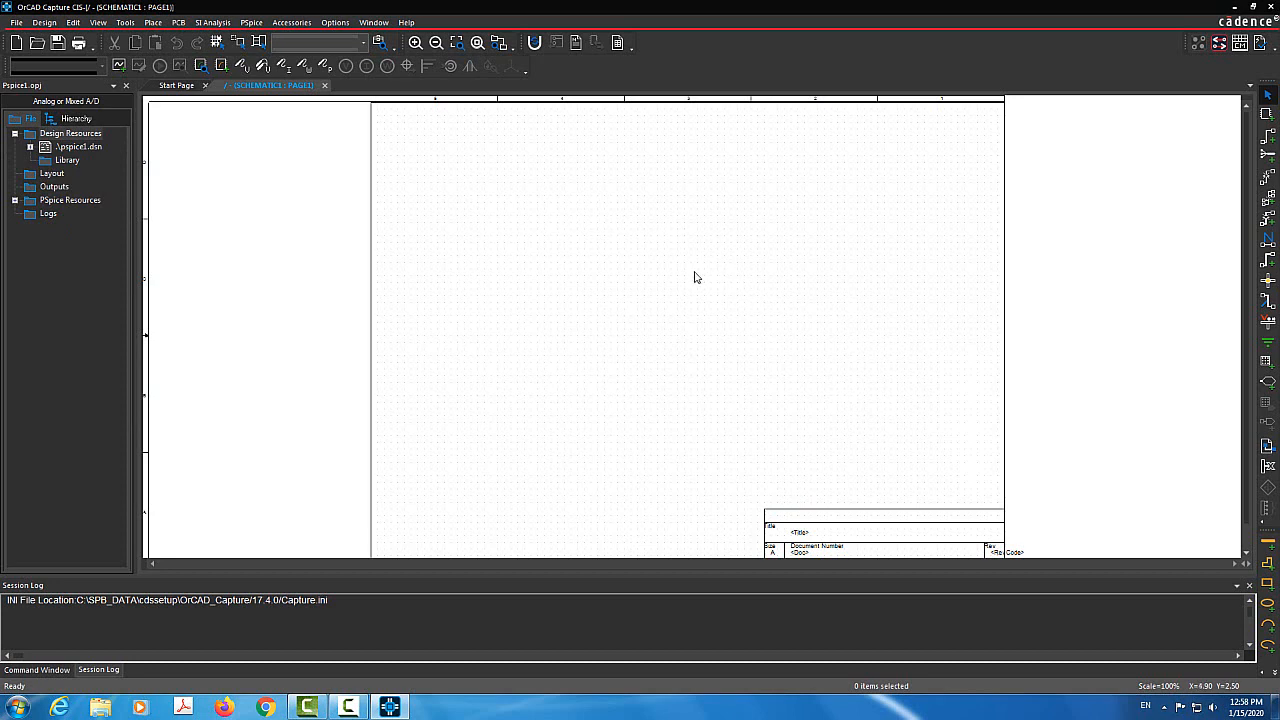
# Add the source.olb library from the pspice folder for part placement and look through its parts.
pyautogui.click(1267, 116)
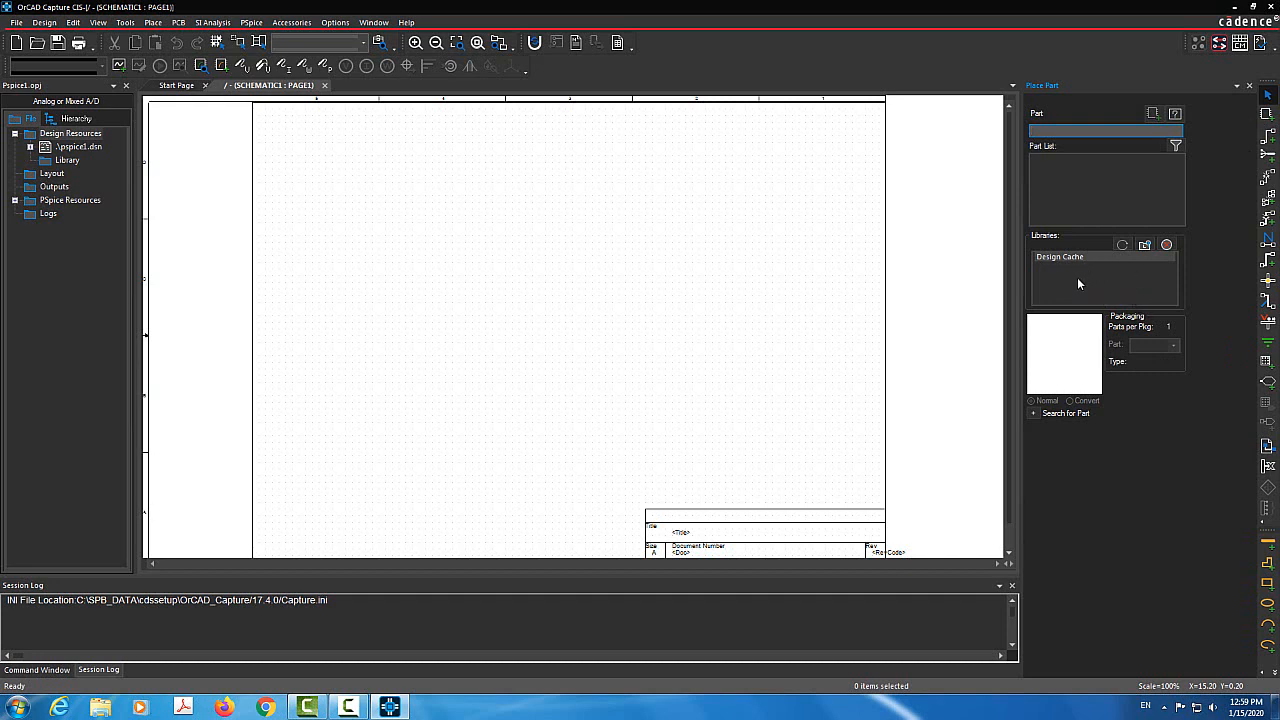
pyautogui.click(1145, 246)
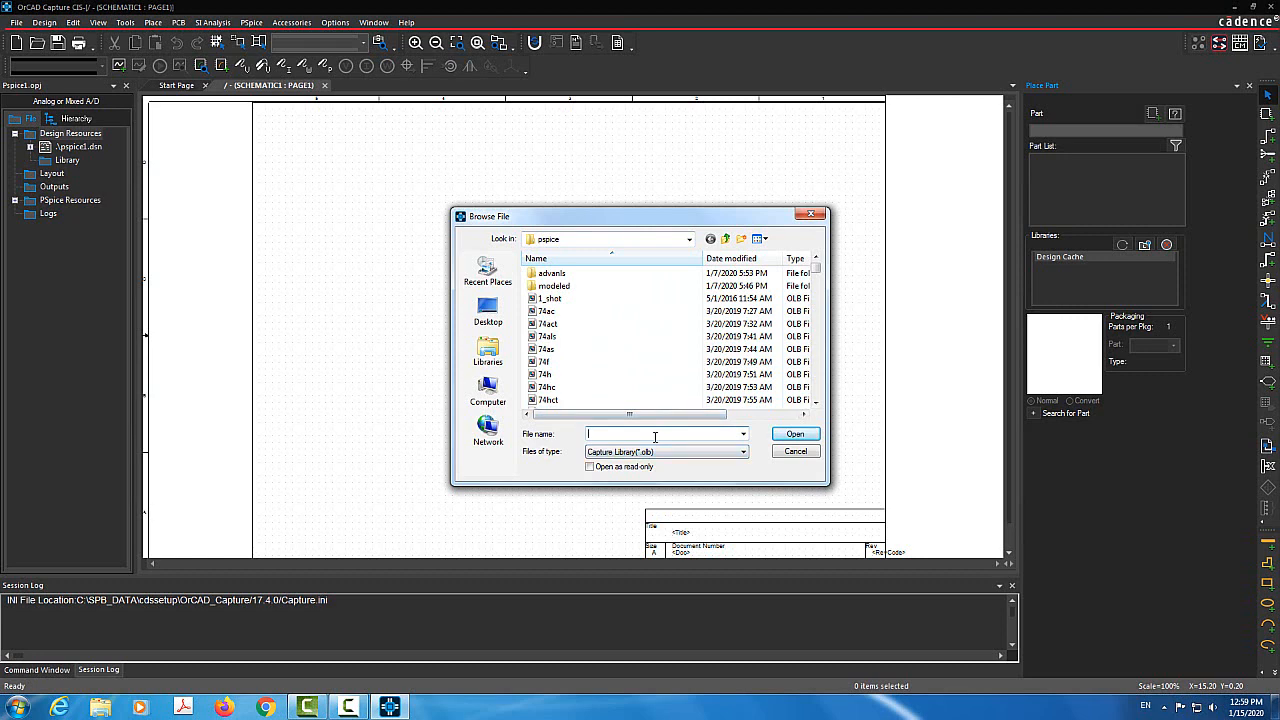
pyautogui.write('s')
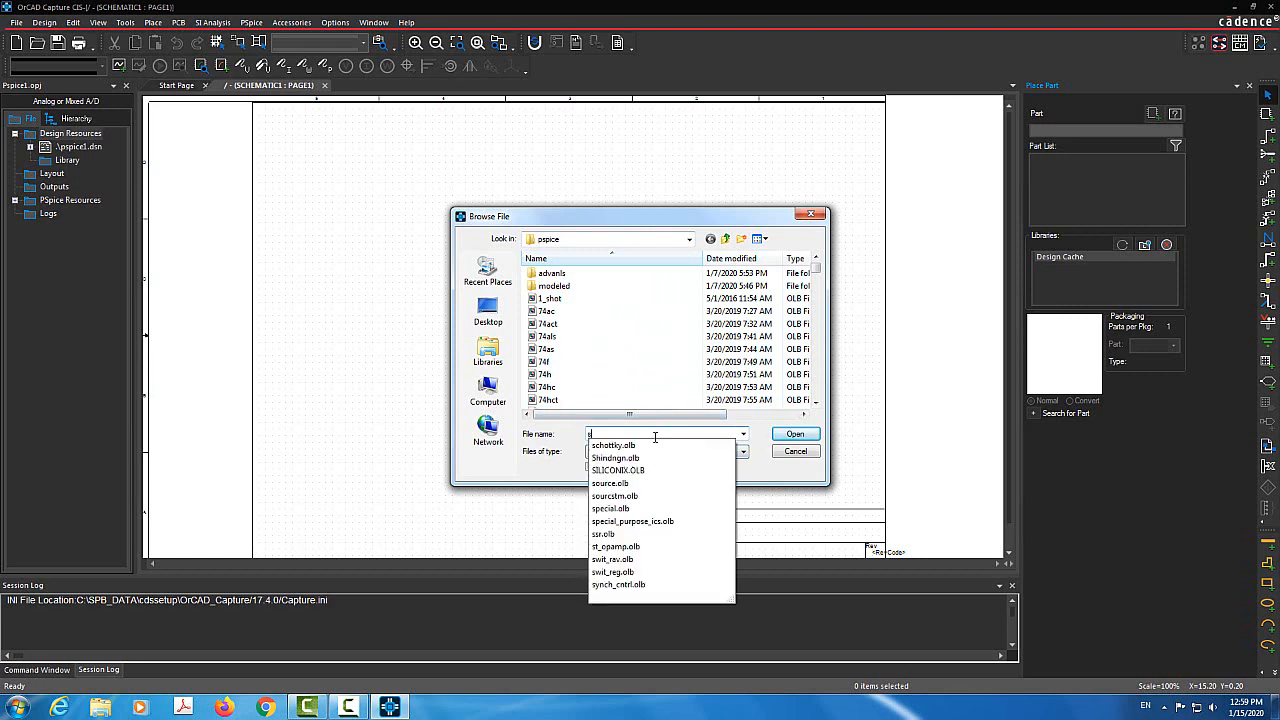
pyautogui.write('ources')
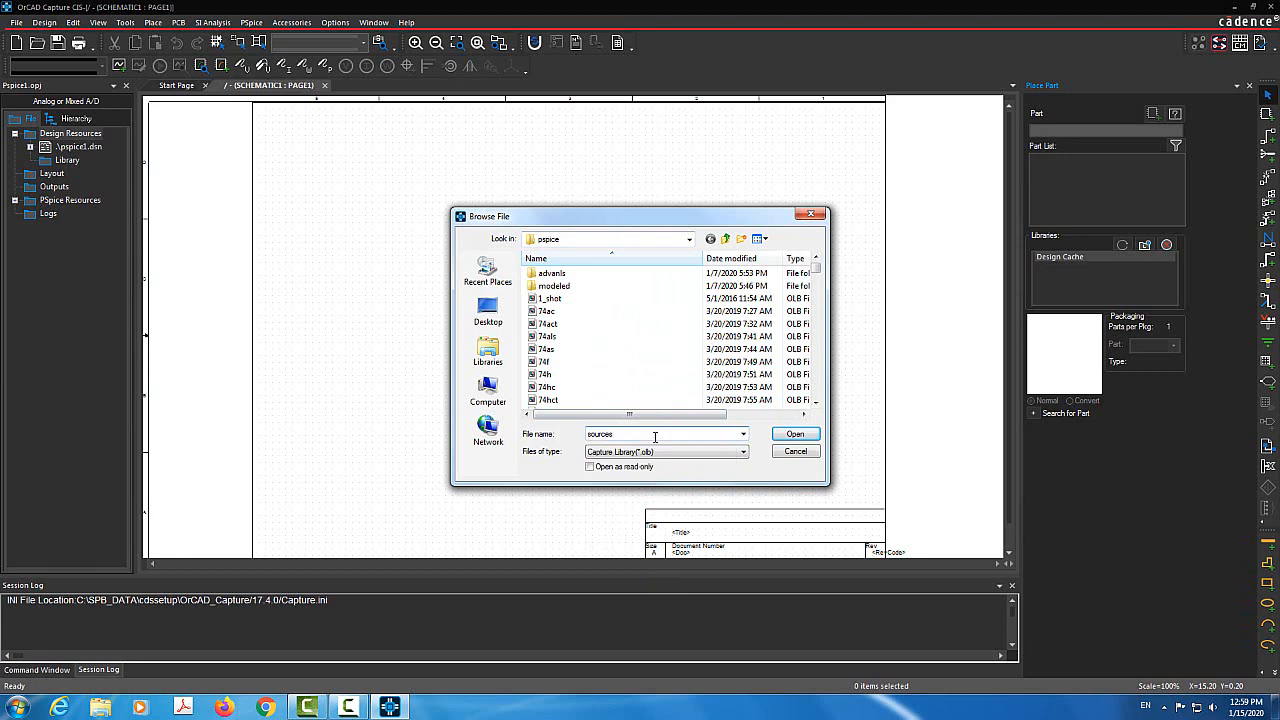
pyautogui.press('BackSpace')
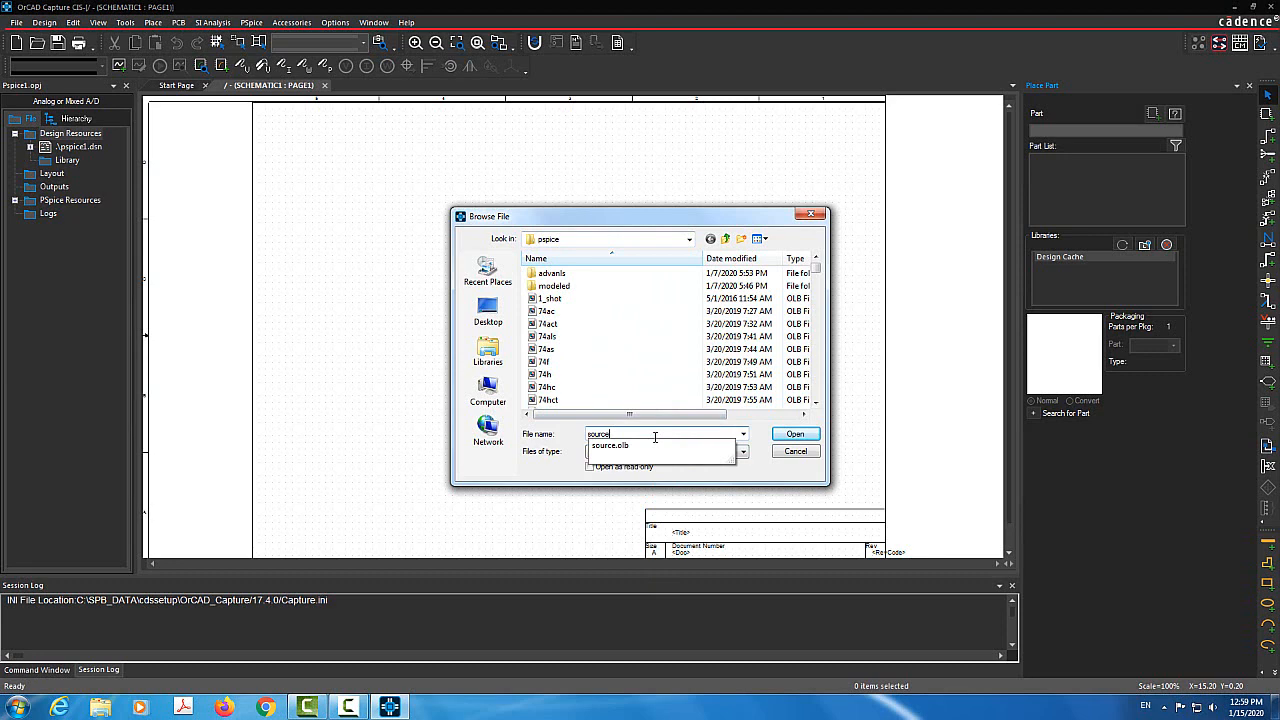
pyautogui.click(625, 448)
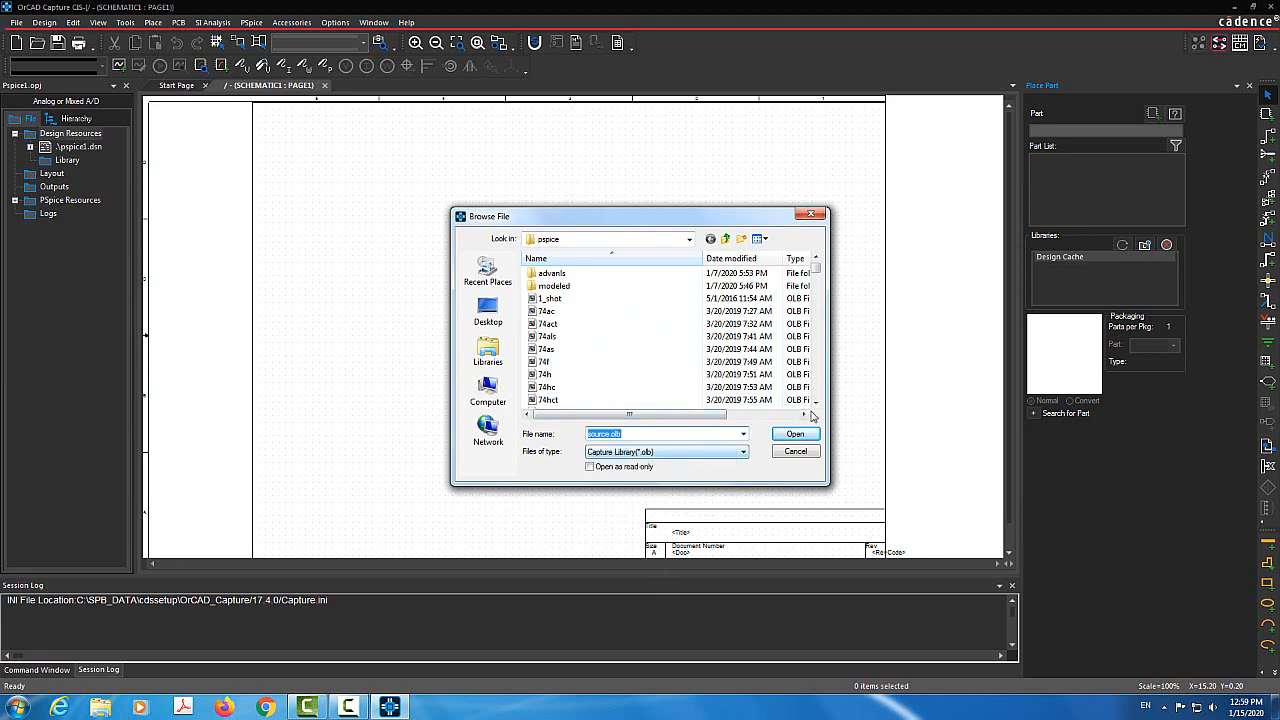
pyautogui.click(797, 436)
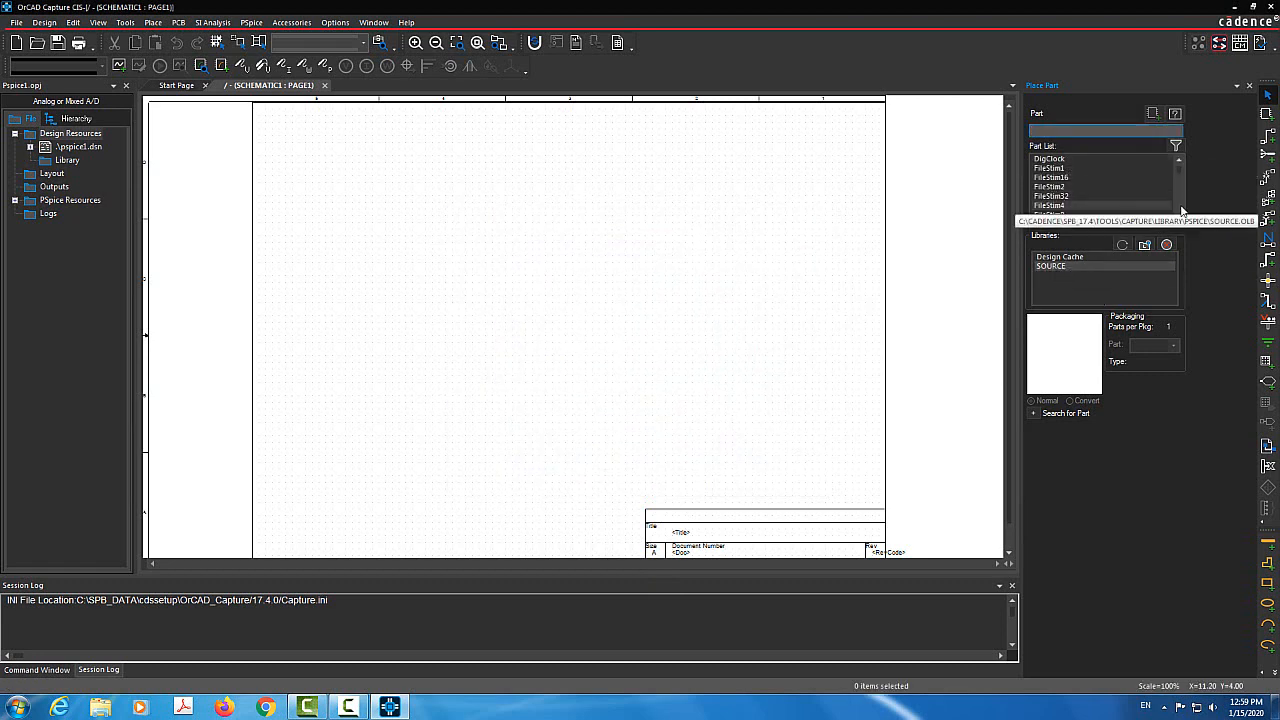
pyautogui.scroll(-4, 1181, 210)
pyautogui.scroll(-6, 1181, 210)
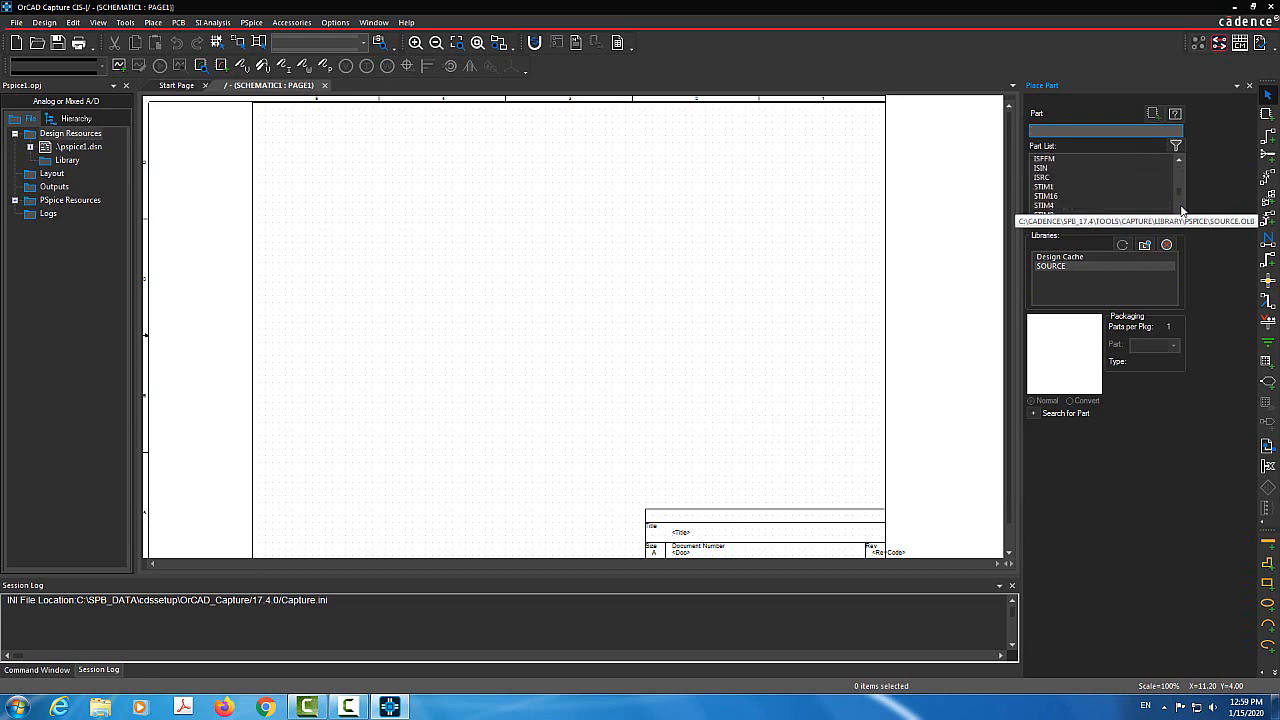
pyautogui.scroll(-2, 1181, 210)
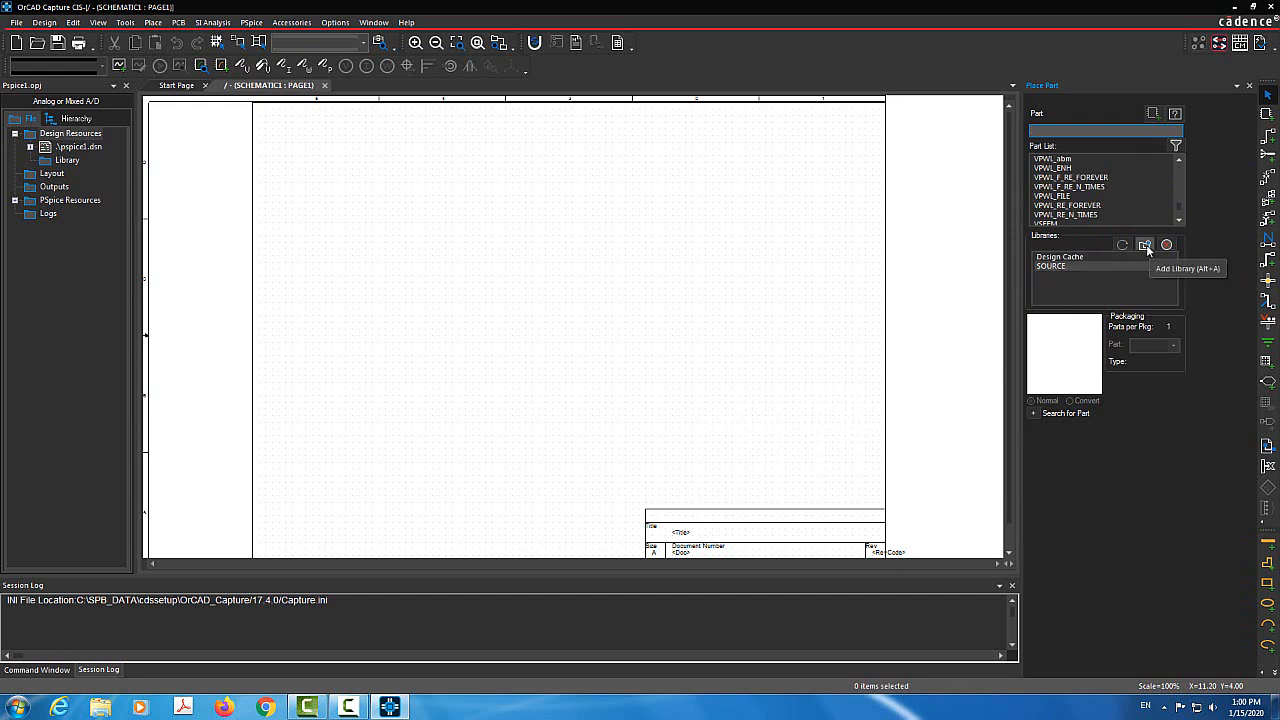
# Add the analog.olb library from the pspice folder to the part placement libraries.
pyautogui.click(1145, 246)
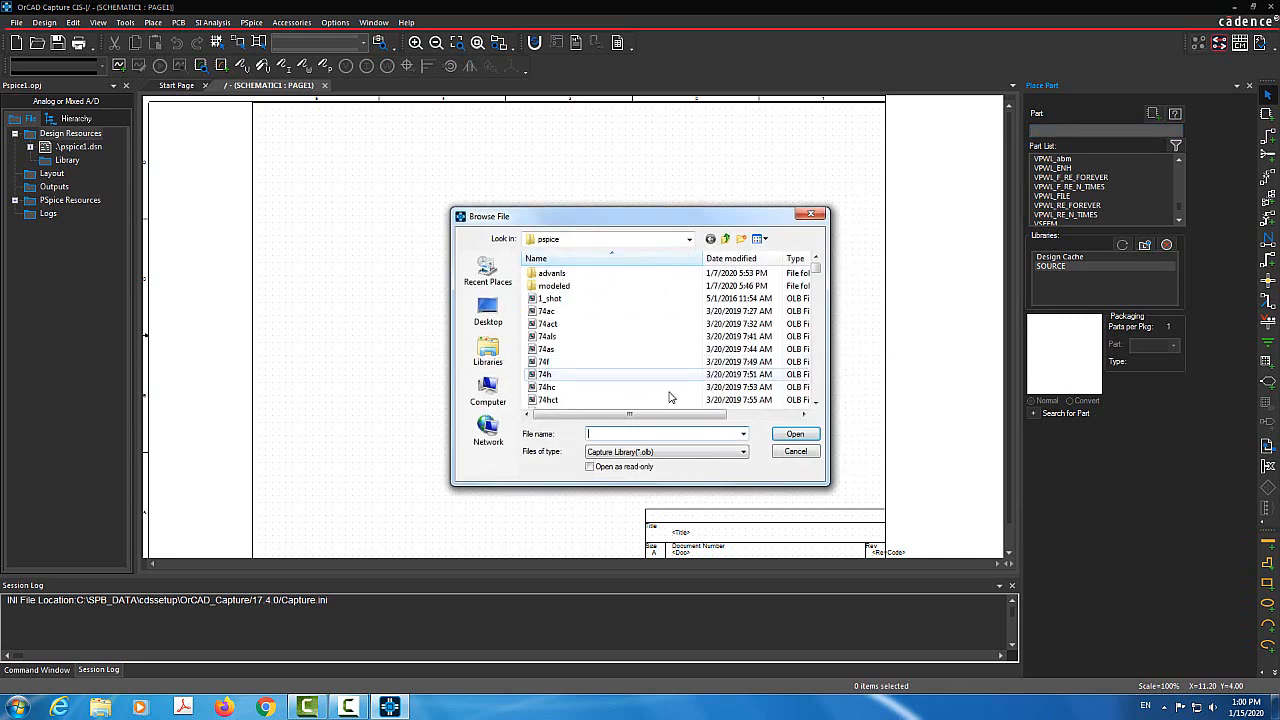
pyautogui.write('ana')
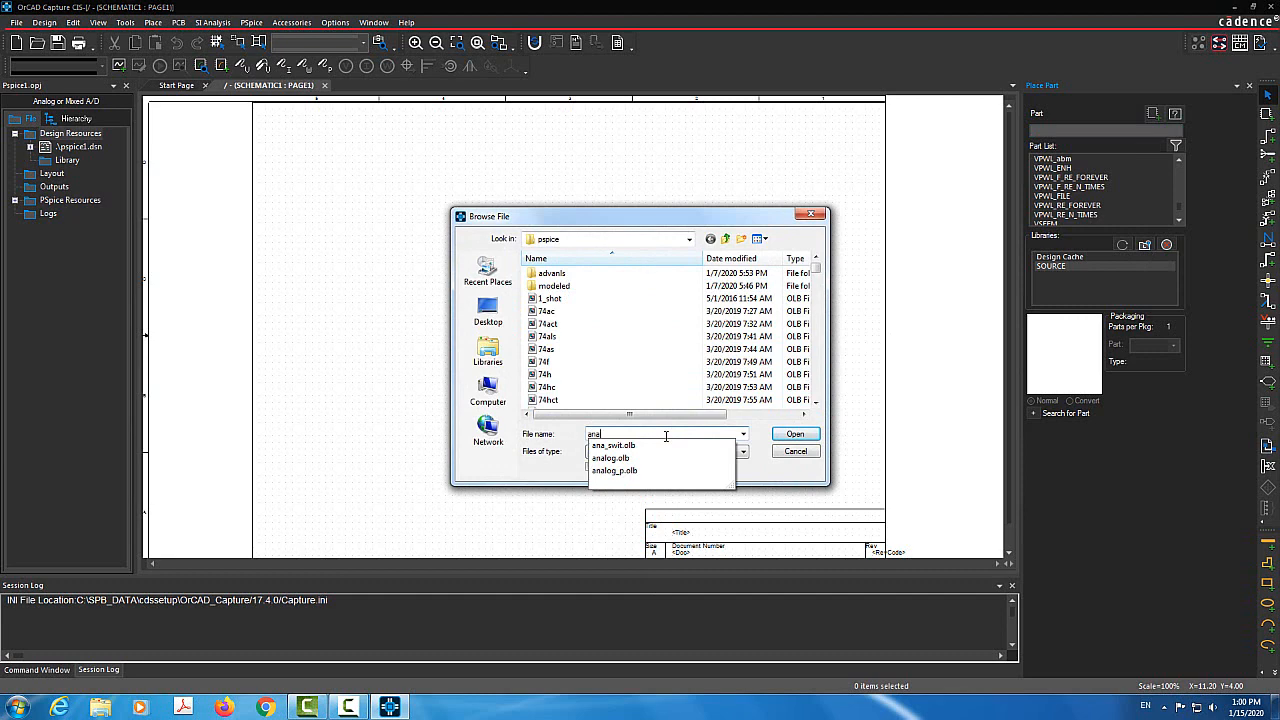
pyautogui.write('log')
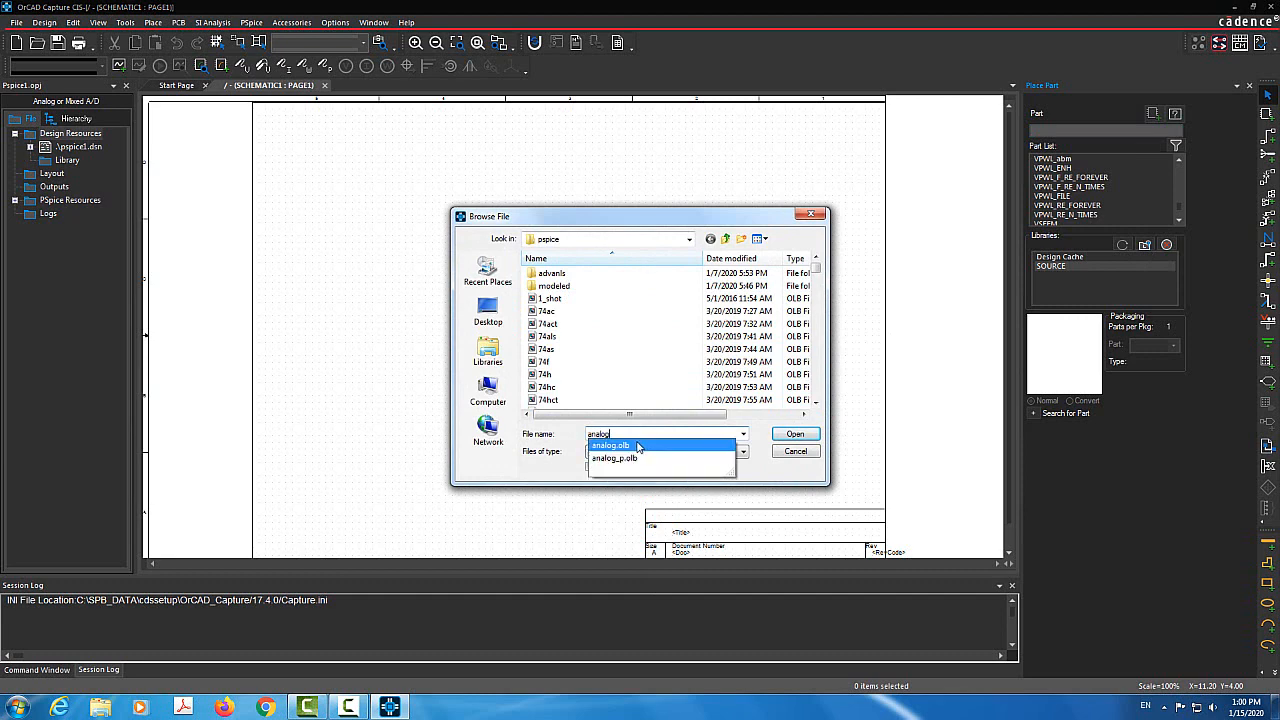
pyautogui.click(638, 446)
pyautogui.click(795, 434)
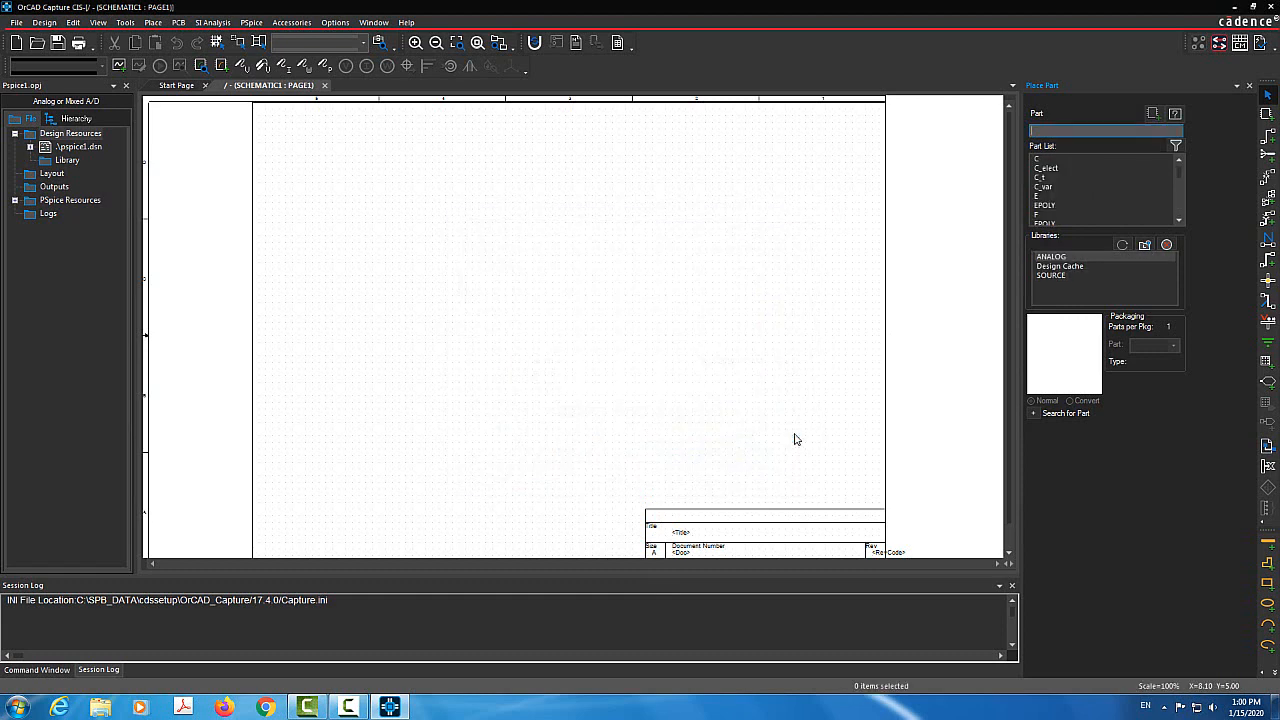
# Add the opamp.olb library from the pspice folder to the part placement libraries.
pyautogui.click(1145, 246)
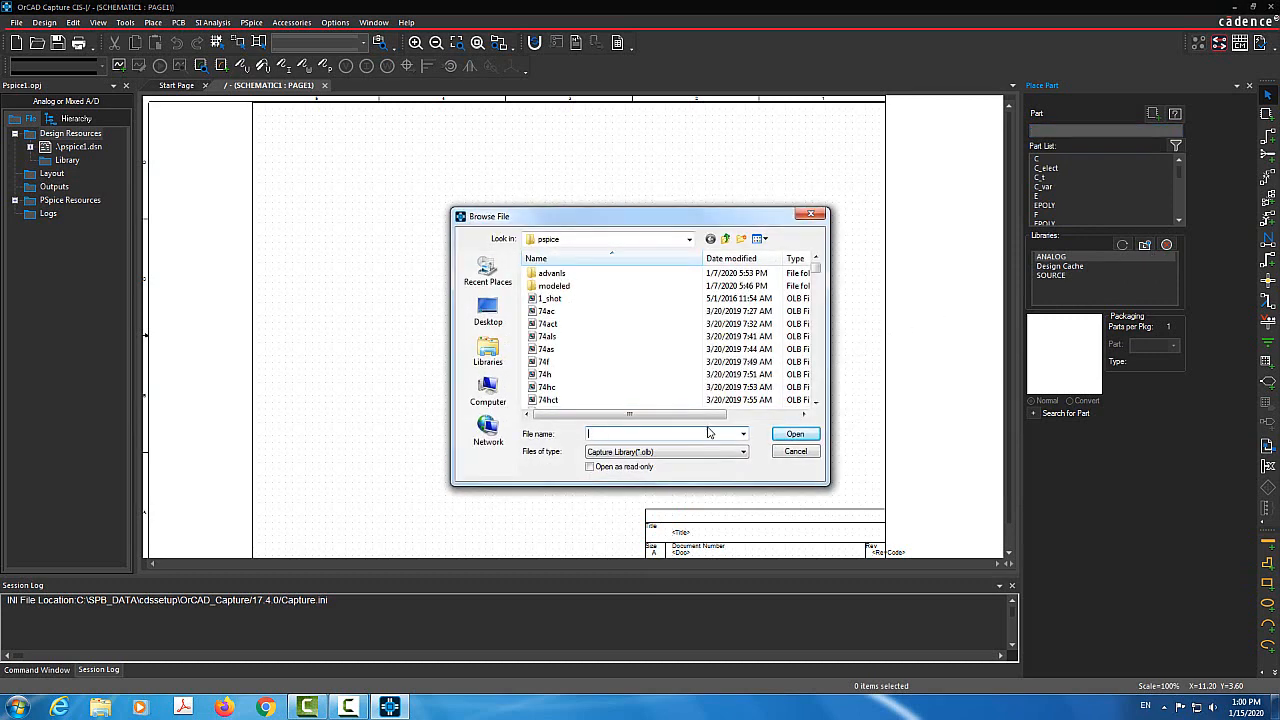
pyautogui.write('op')
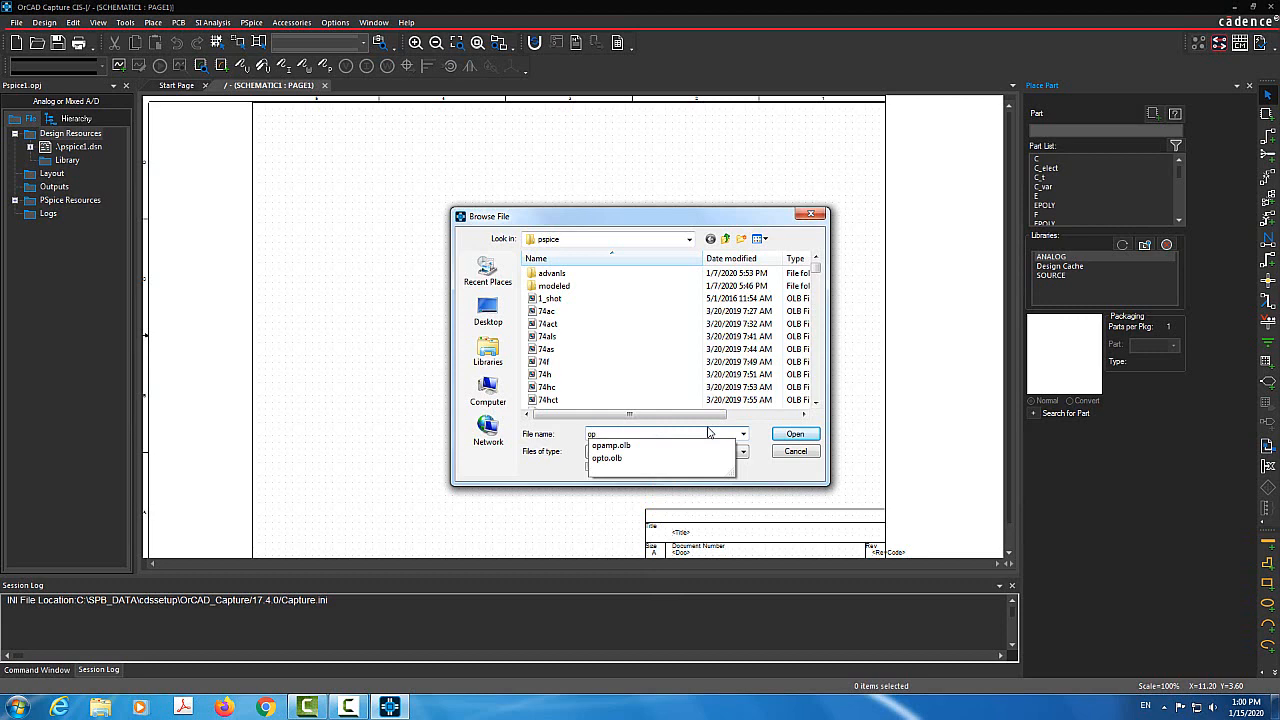
pyautogui.click(652, 446)
pyautogui.click(797, 436)
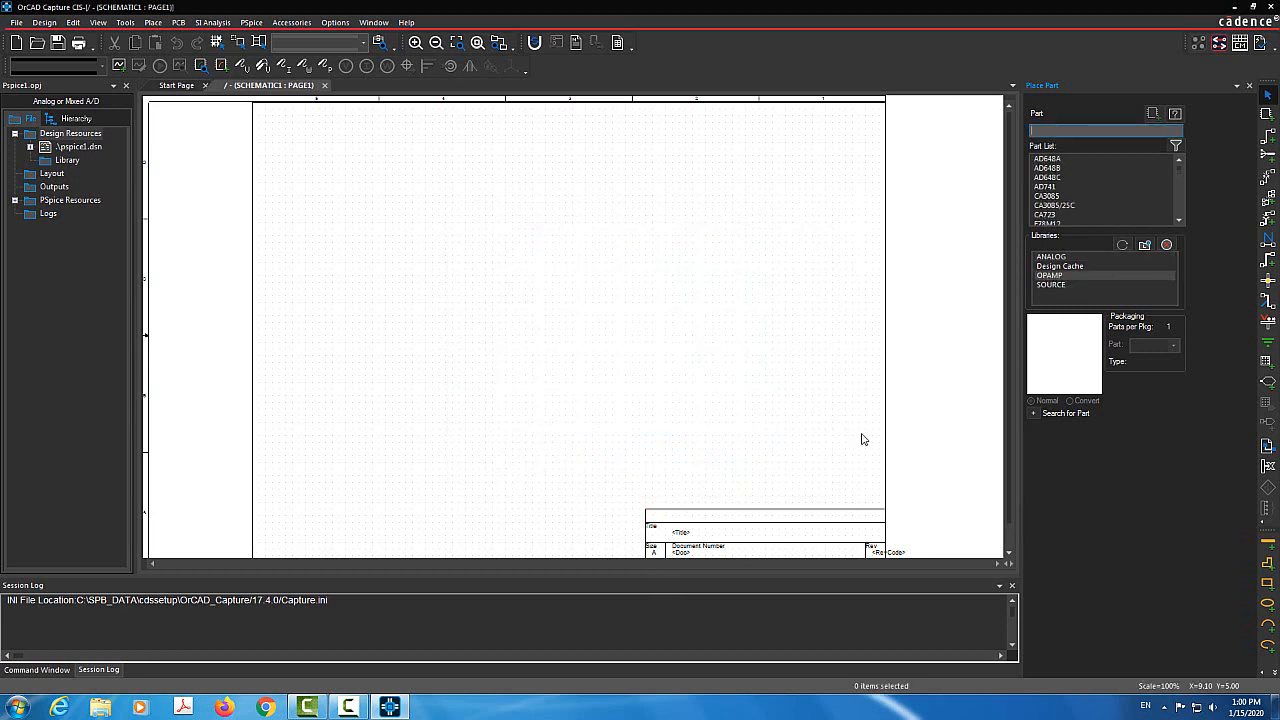
# Add the bipolar.olb library from the pspice folder to the part placement libraries.
pyautogui.click(1144, 245)
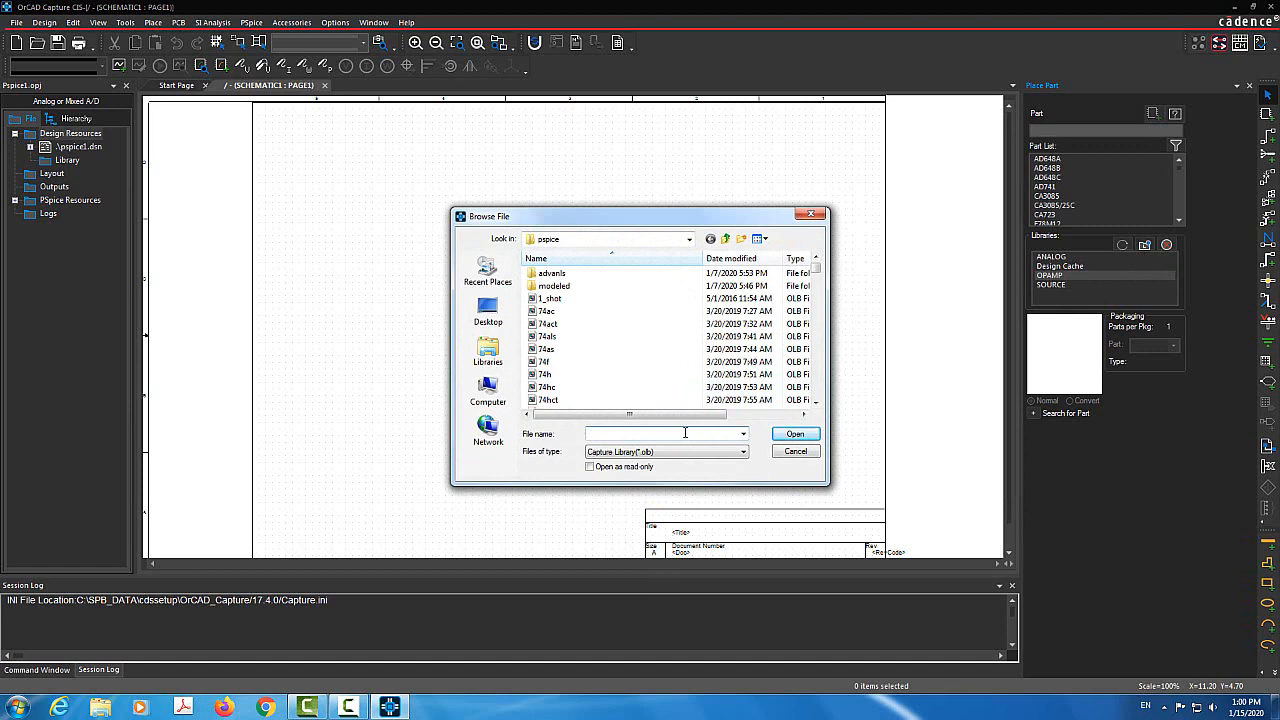
pyautogui.write('b')
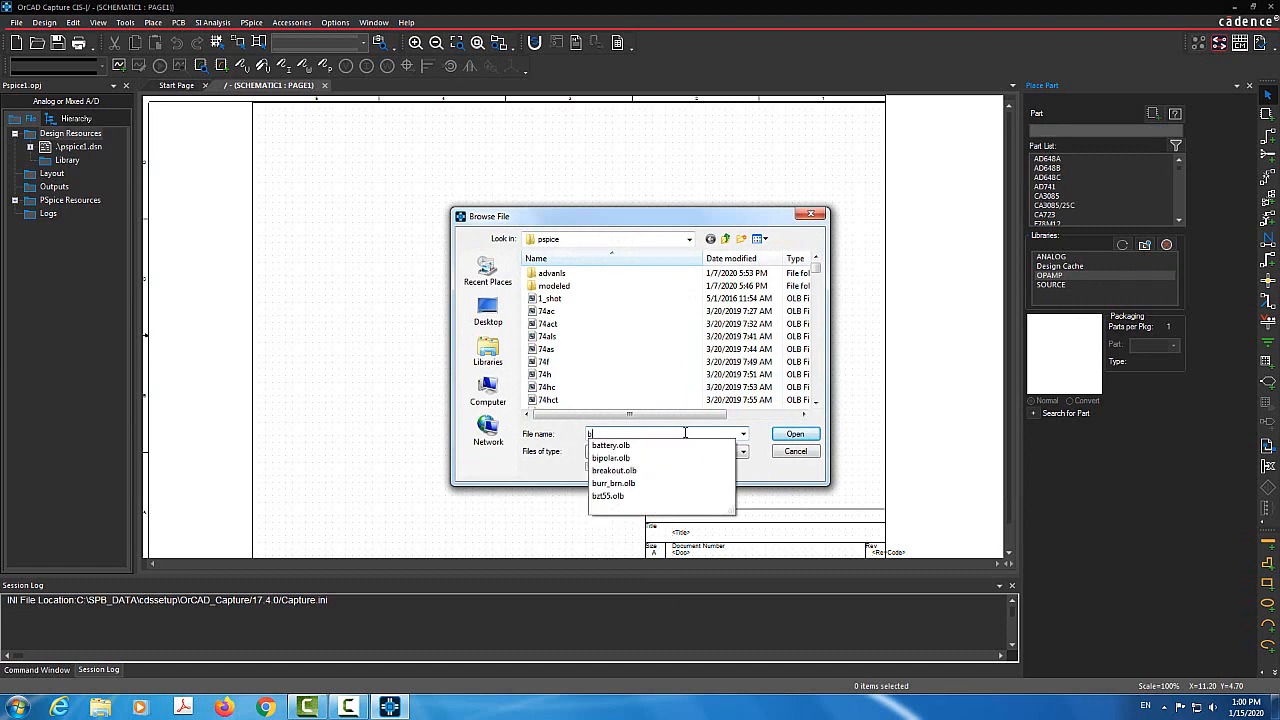
pyautogui.write('ip')
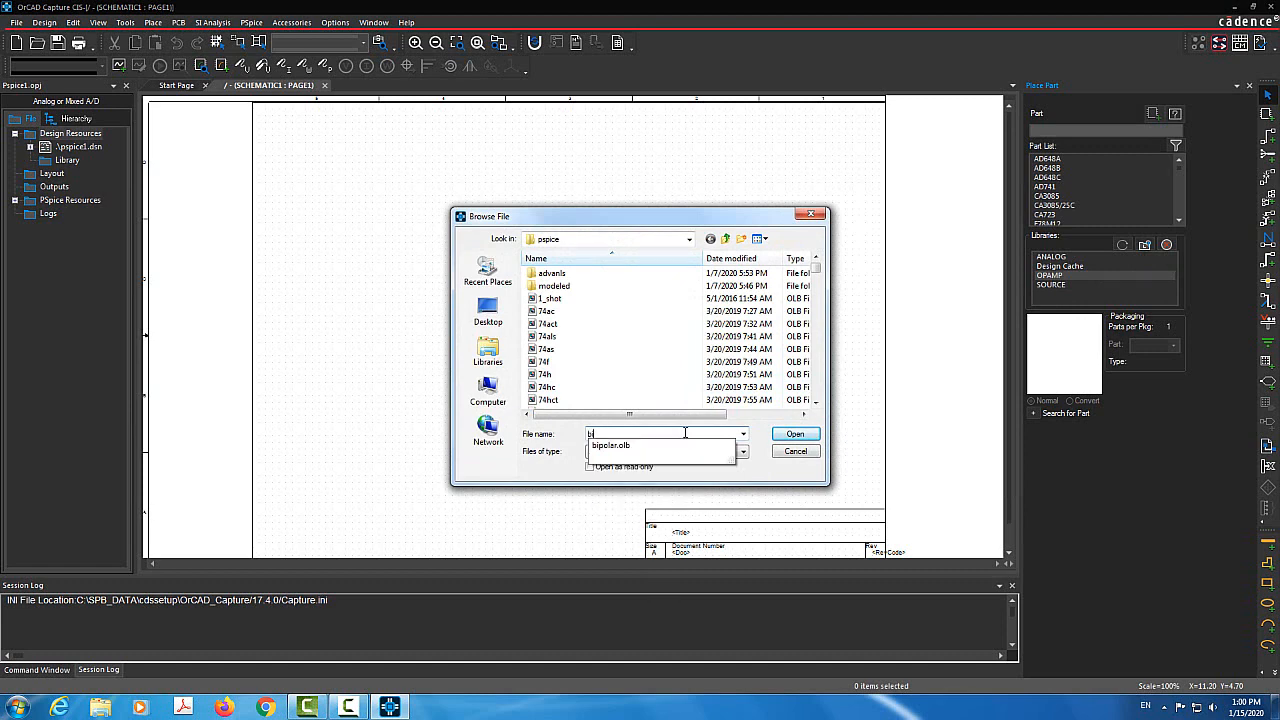
pyautogui.write('olar')
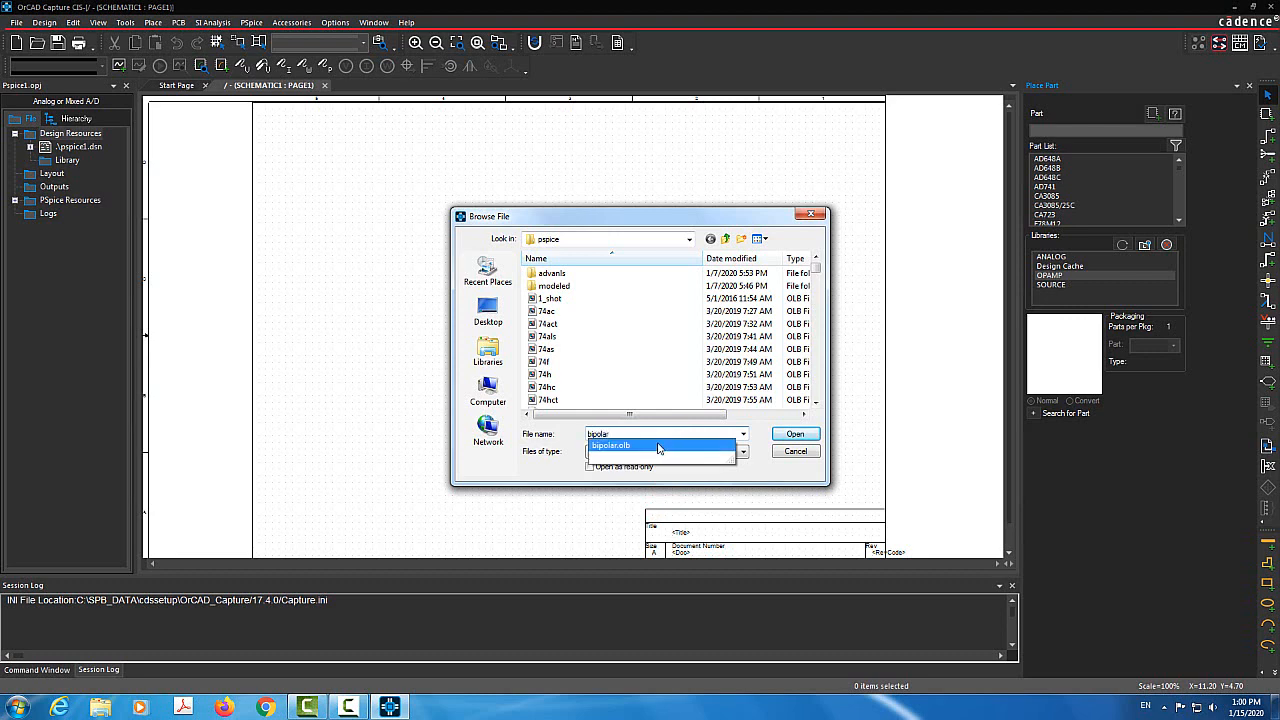
pyautogui.click(663, 446)
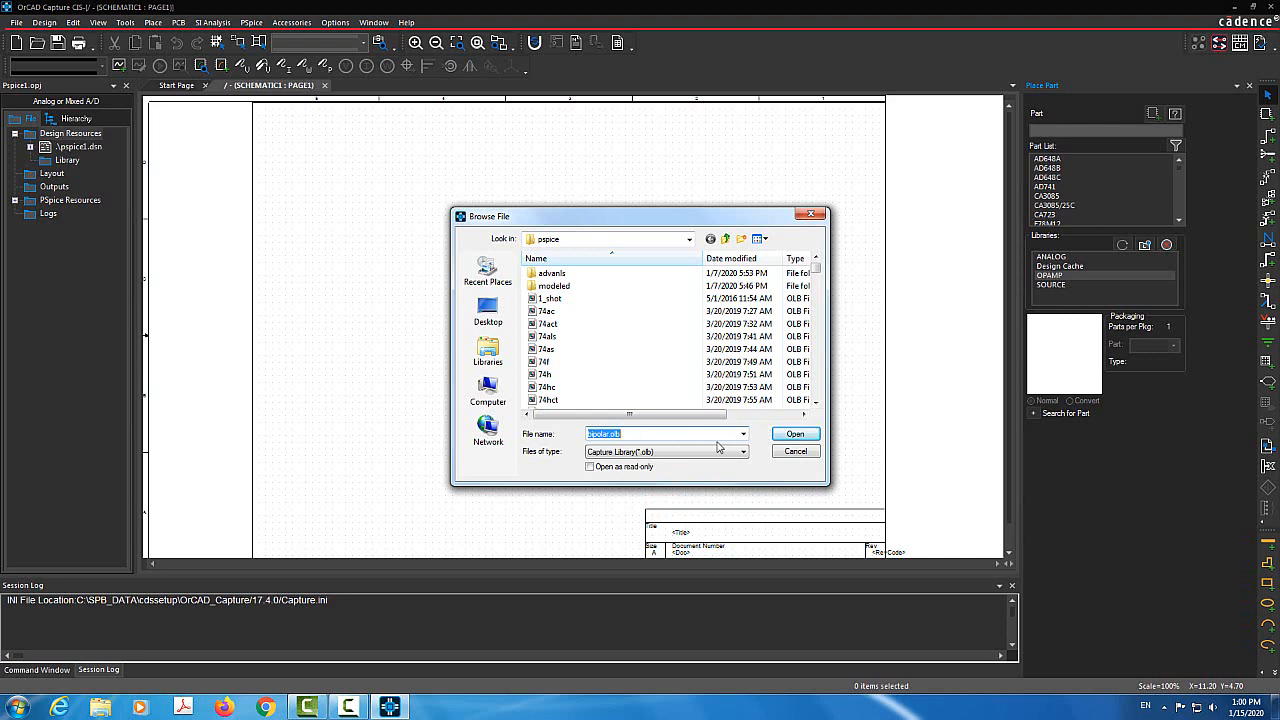
pyautogui.click(801, 439)
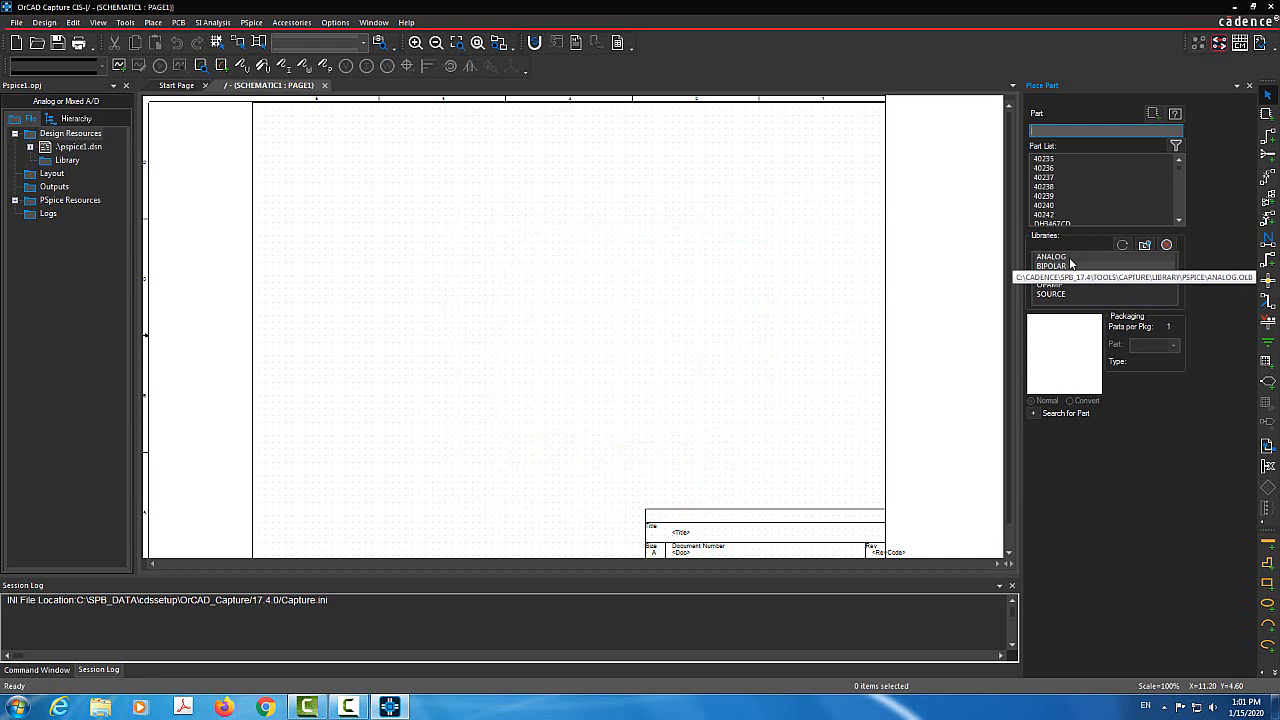
# Examine the parts offered by the ANALOG, SOURCE, OPAMP and BIPOLAR libraries.
pyautogui.click(1069, 257)
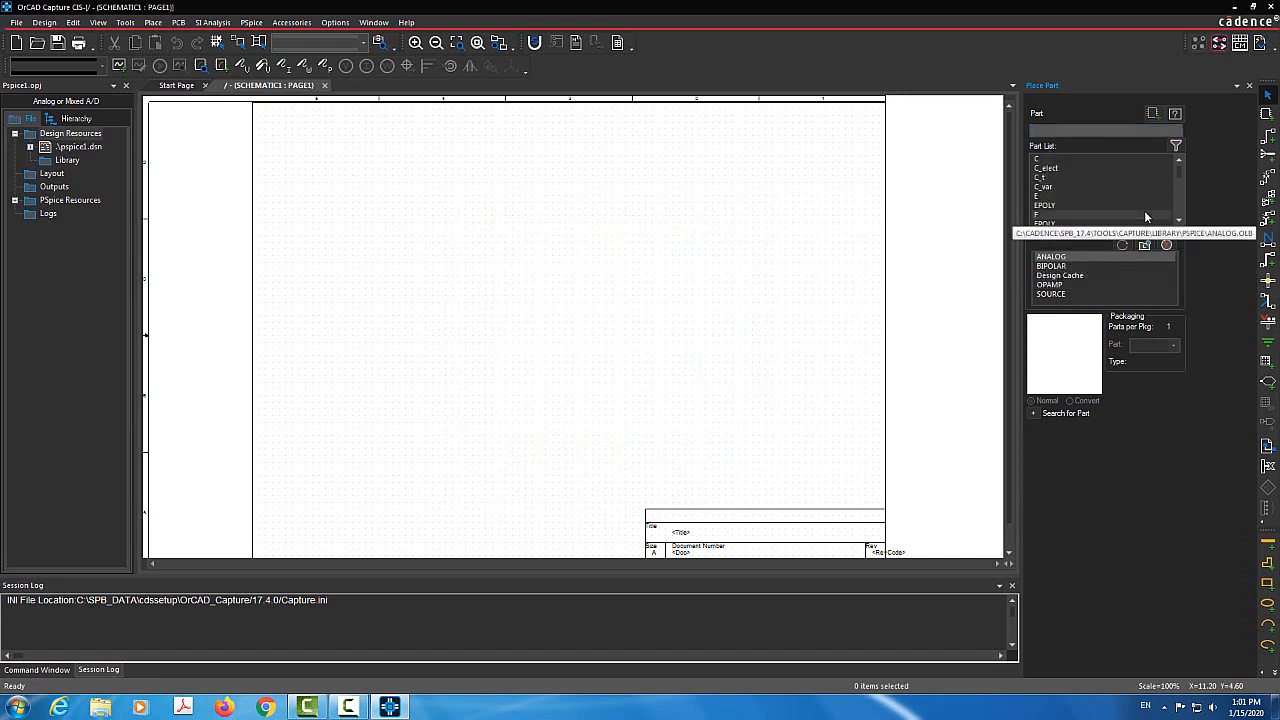
pyautogui.scroll(-4, 1179, 205)
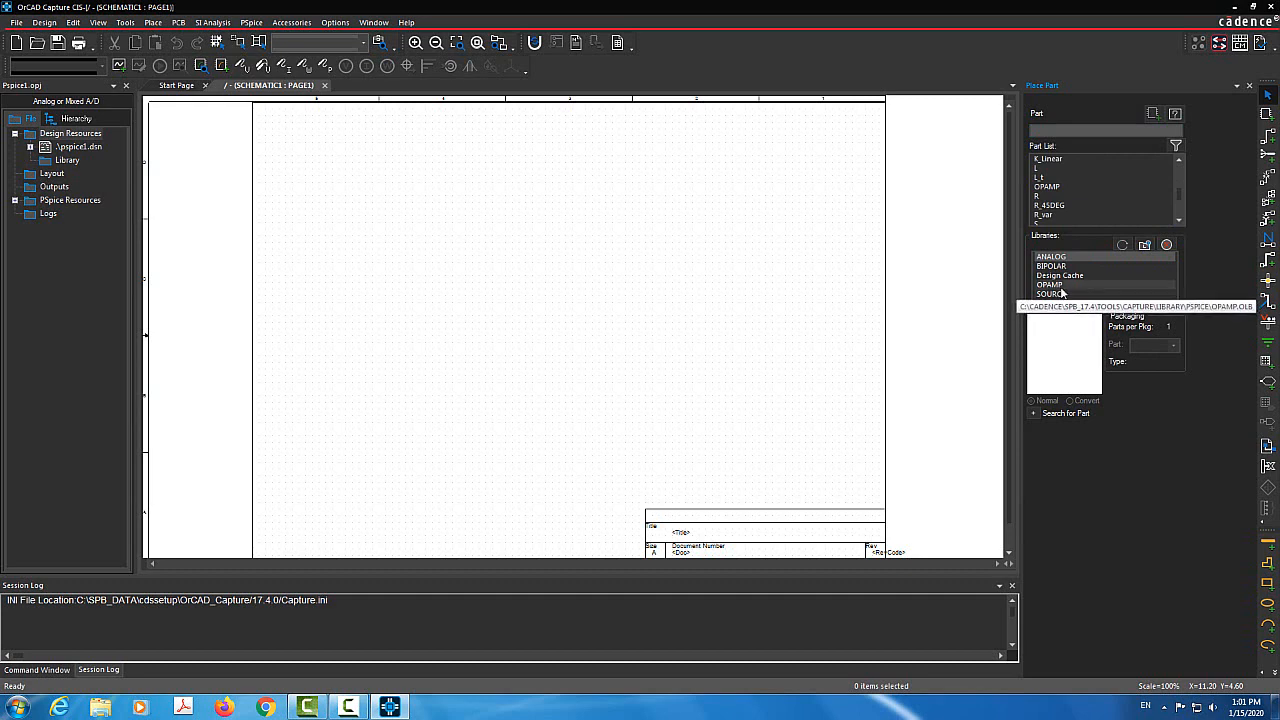
pyautogui.click(1052, 294)
pyautogui.click(1050, 284)
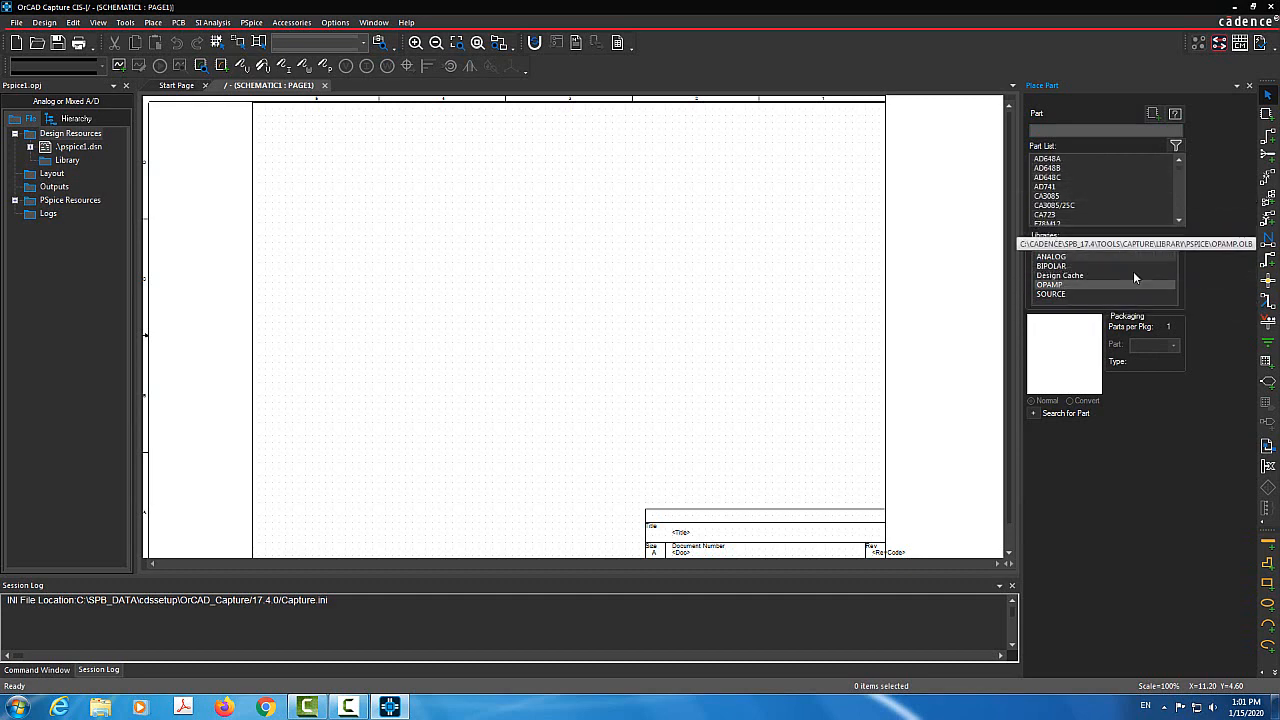
pyautogui.click(1057, 268)
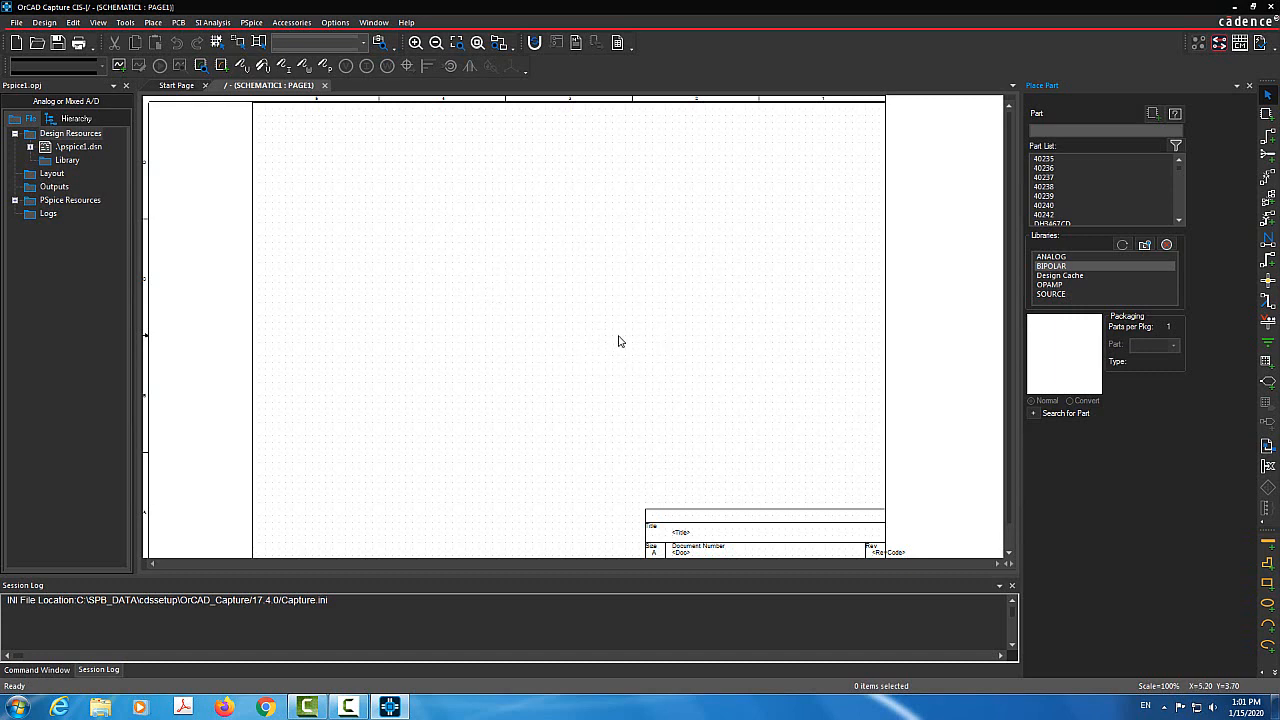
# Select all the listed libraries, find the VDC part and place one DC voltage source on the schematic page.
pyautogui.click(1050, 257)
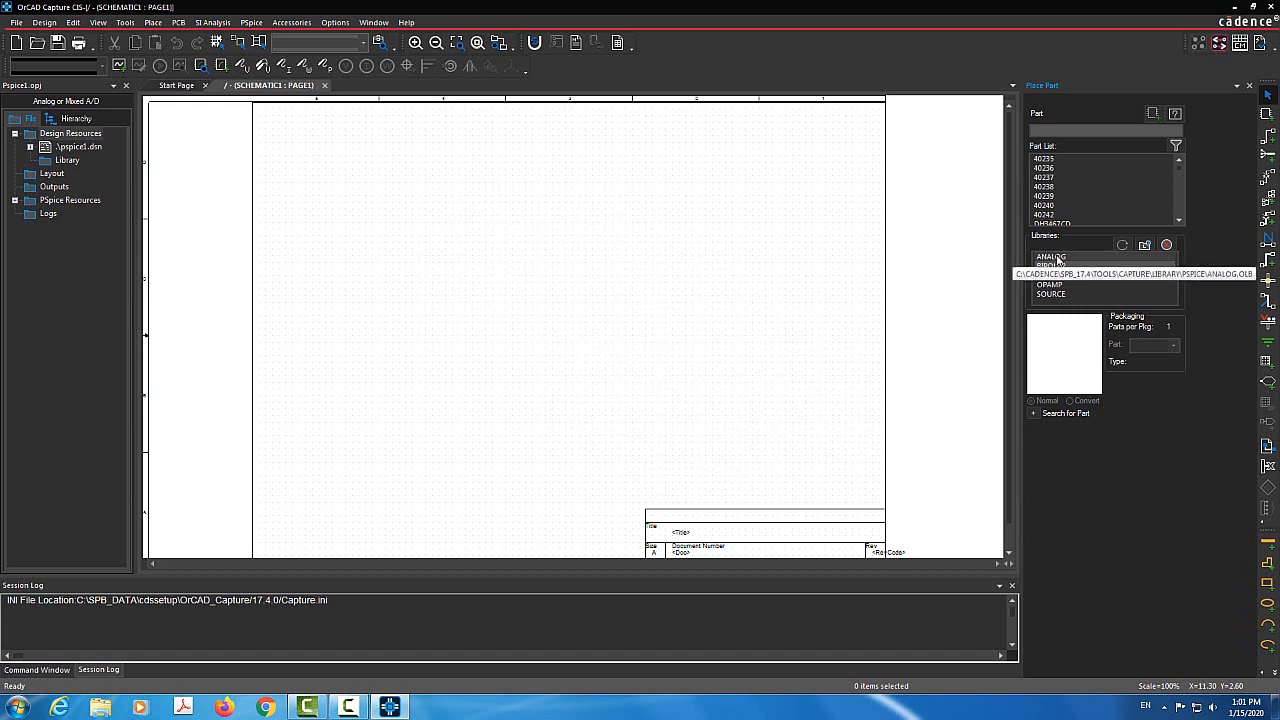
pyautogui.keyDown('shift'); pyautogui.click(1066, 294); pyautogui.keyUp('shift')
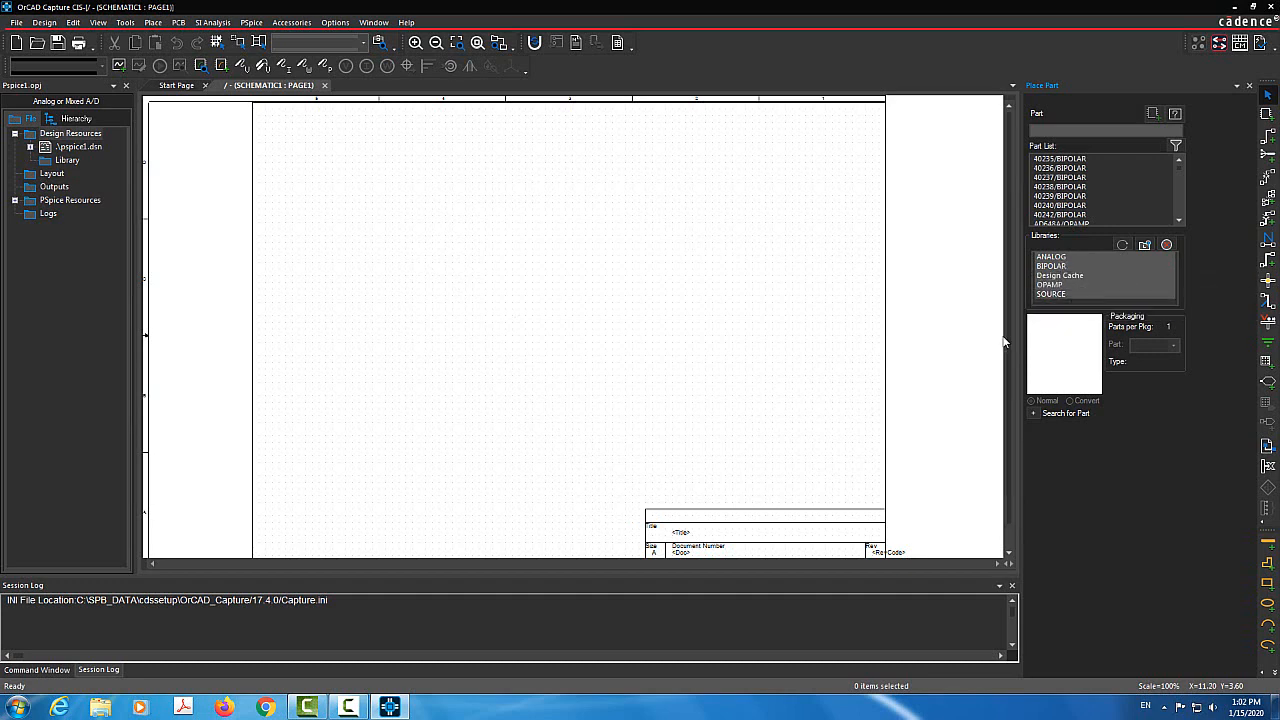
pyautogui.click(1055, 130)
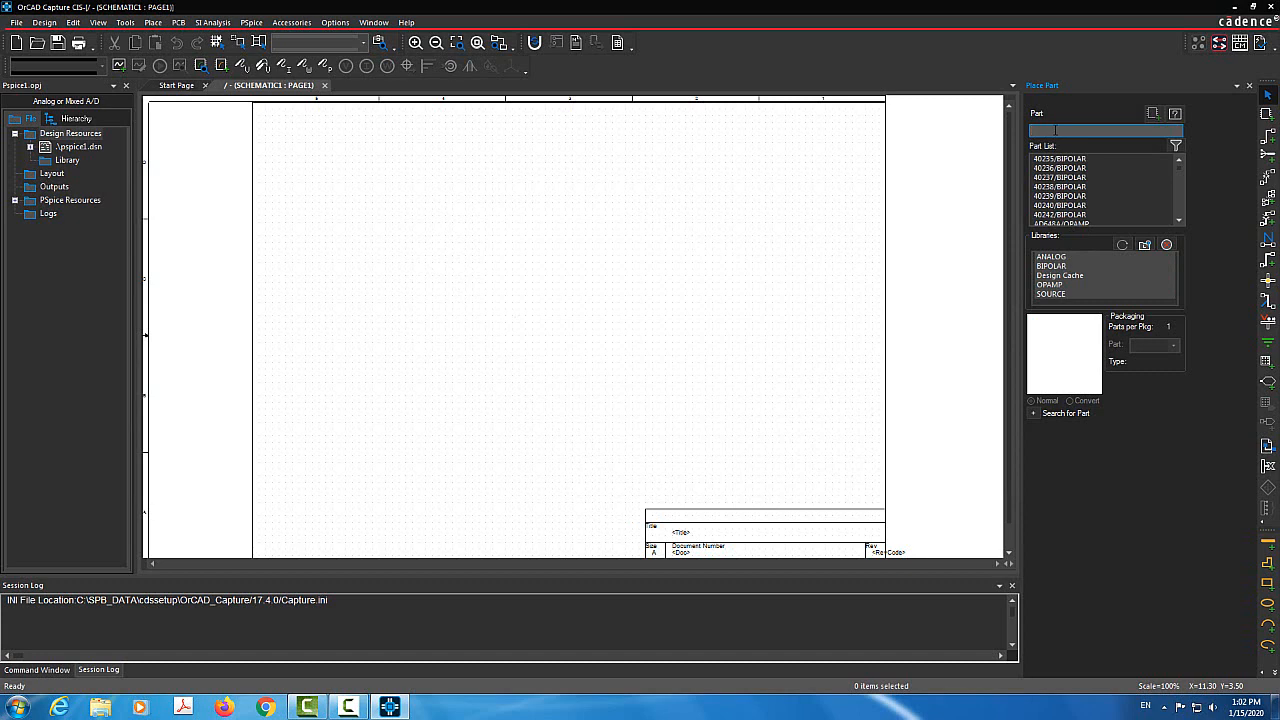
pyautogui.write('VDC')
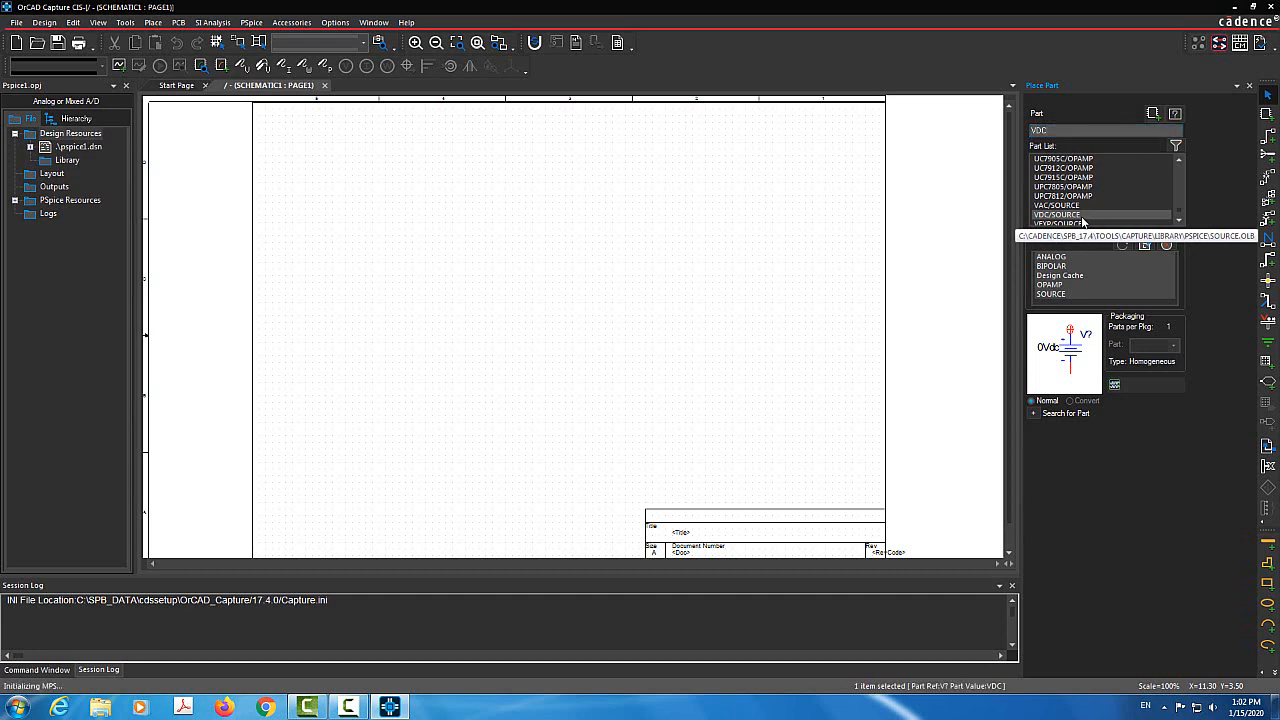
pyautogui.doubleClick(1081, 217)
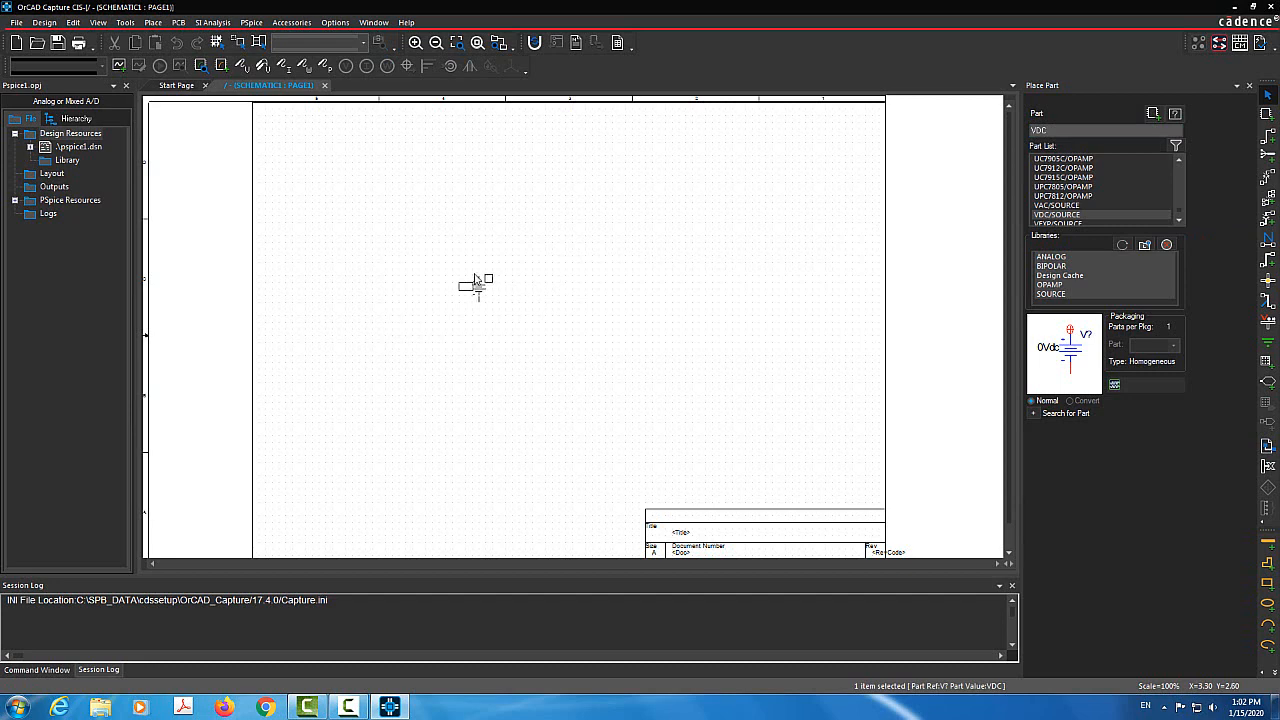
pyautogui.press('Escape')
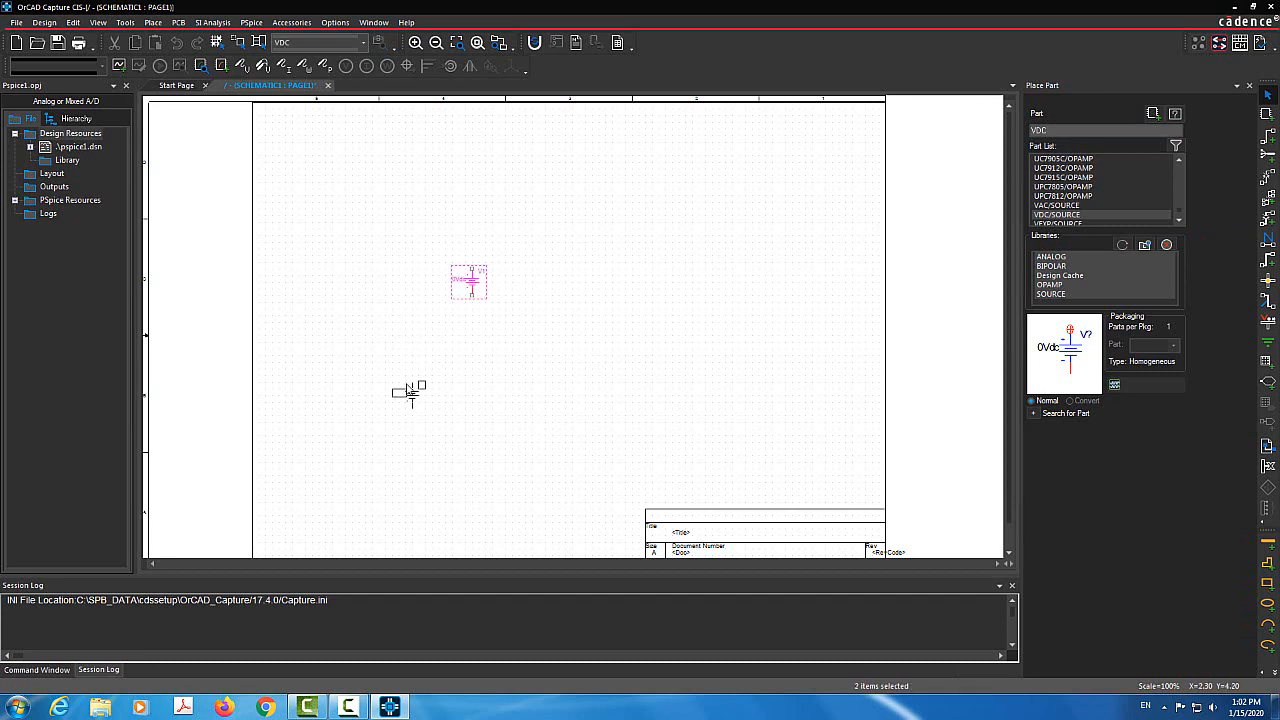
pyautogui.press('Escape')
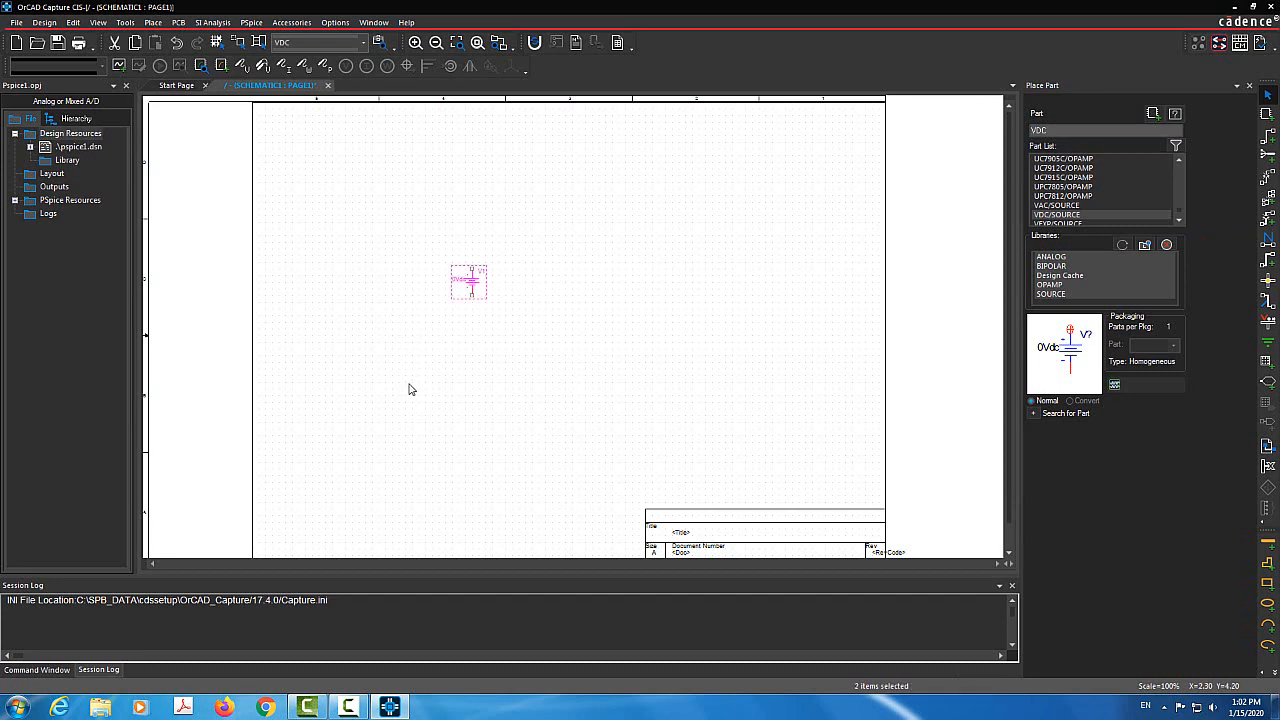
# Set the voltage source's DC value to 15Vdc and move its V1 label down beside the battery symbol.
pyautogui.doubleClick(455, 286)
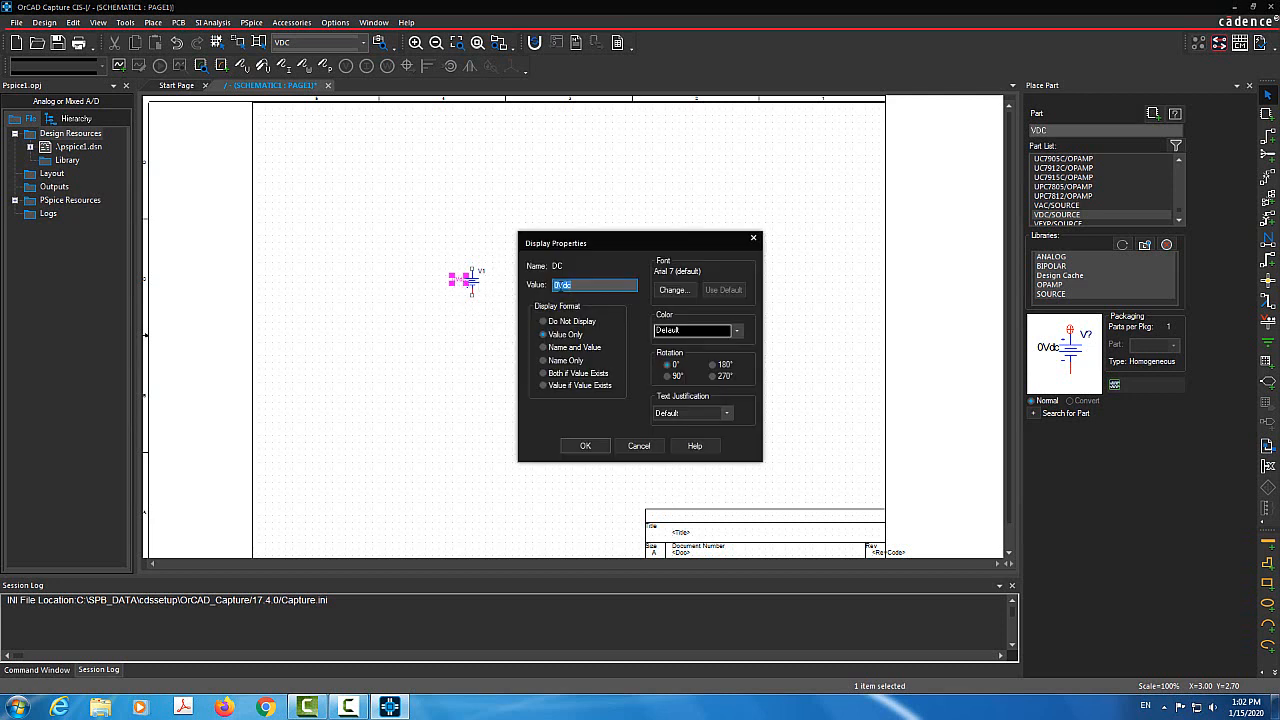
pyautogui.click(562, 285)
pyautogui.press('Return')
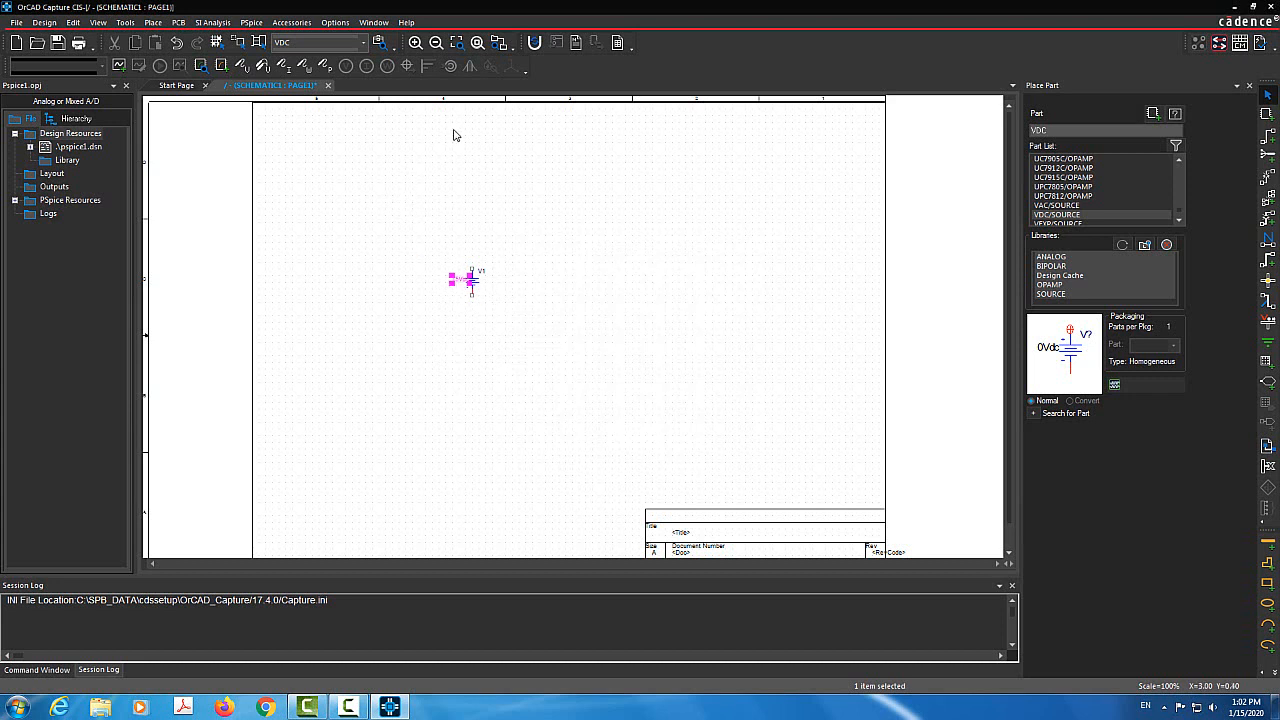
pyautogui.click(415, 43)
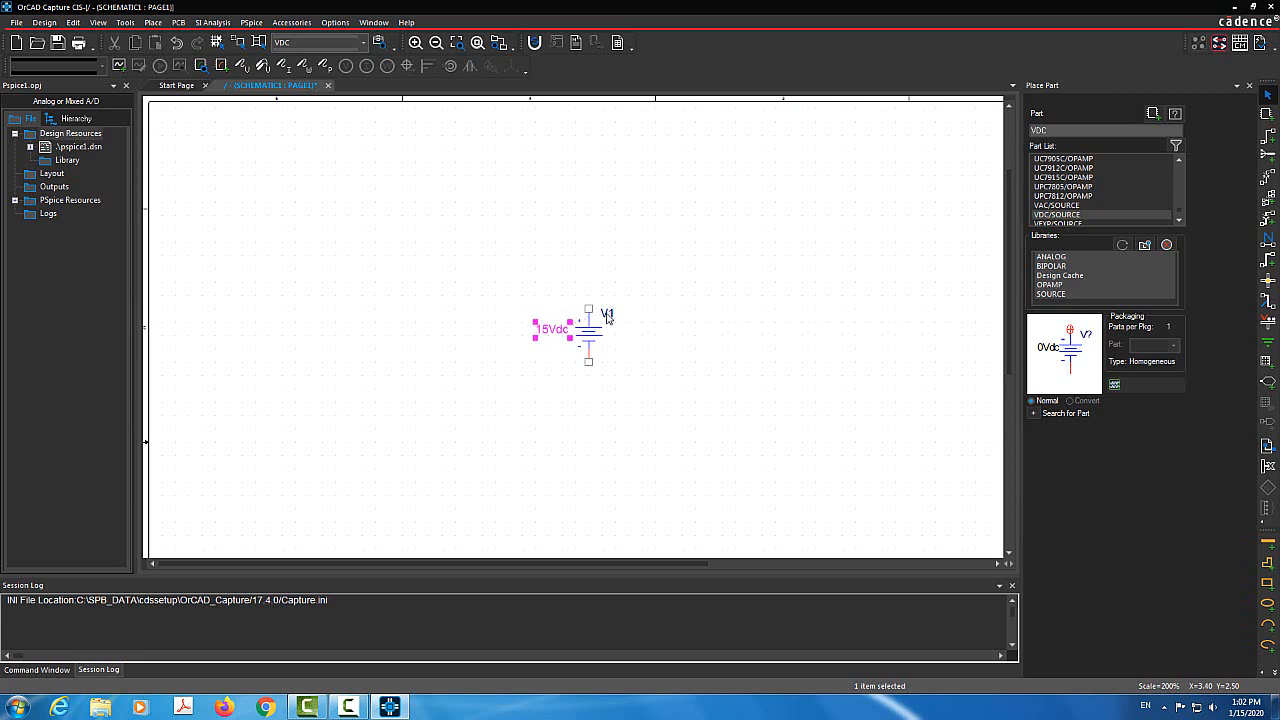
pyautogui.click(607, 315)
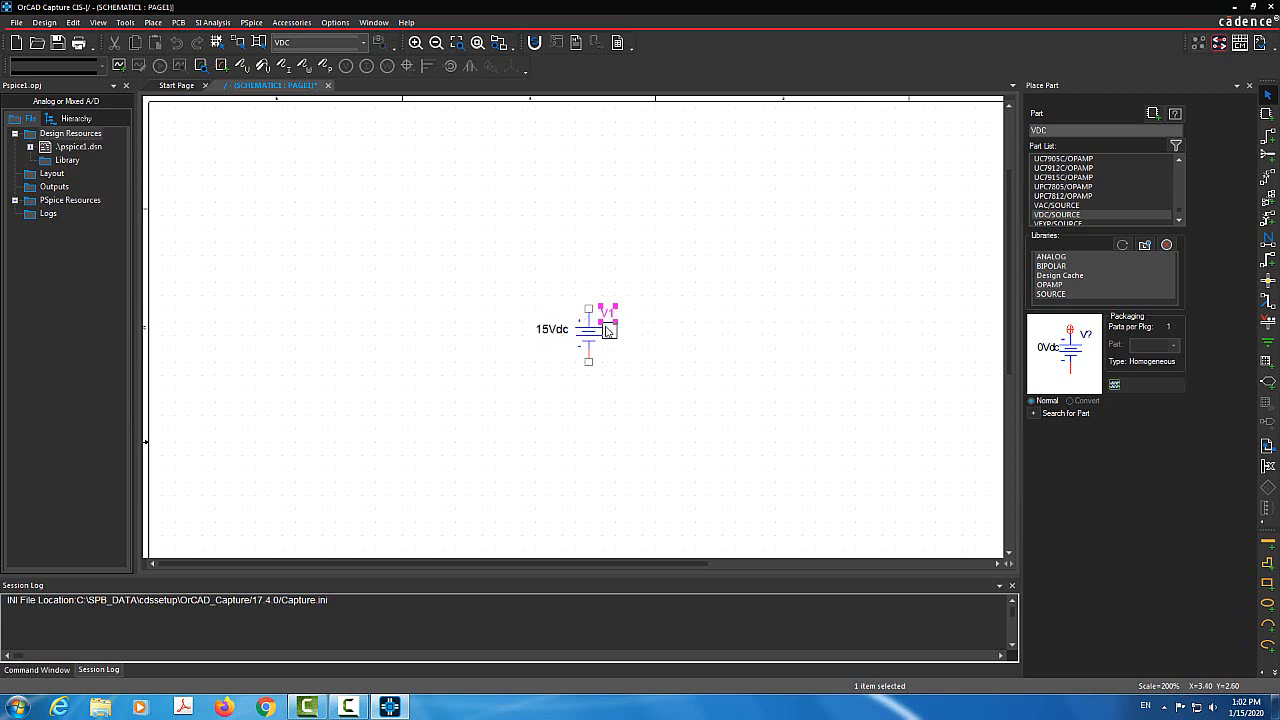
pyautogui.moveTo(606, 314); pyautogui.dragTo(609, 332)
# Place one resistor R from the ANALOG library, rotated vertical, to the right of the voltage source.
pyautogui.click(1063, 130)
pyautogui.press('BackSpace')
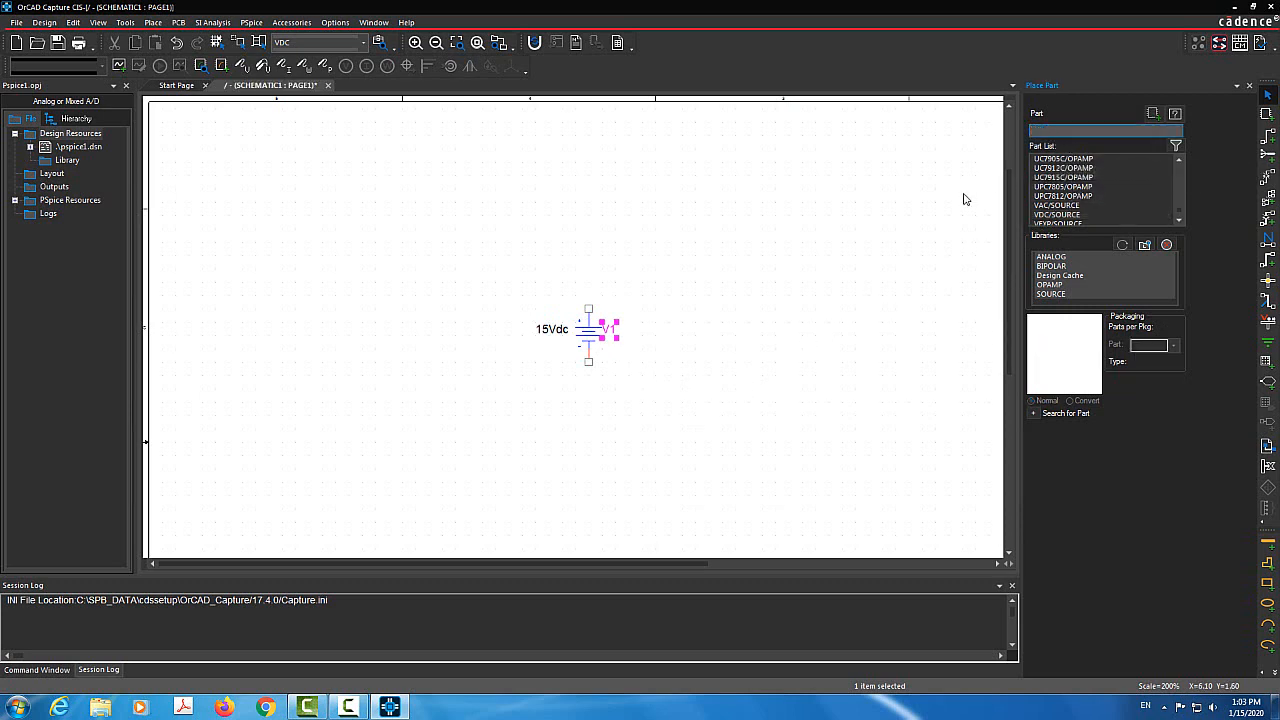
pyautogui.write('R')
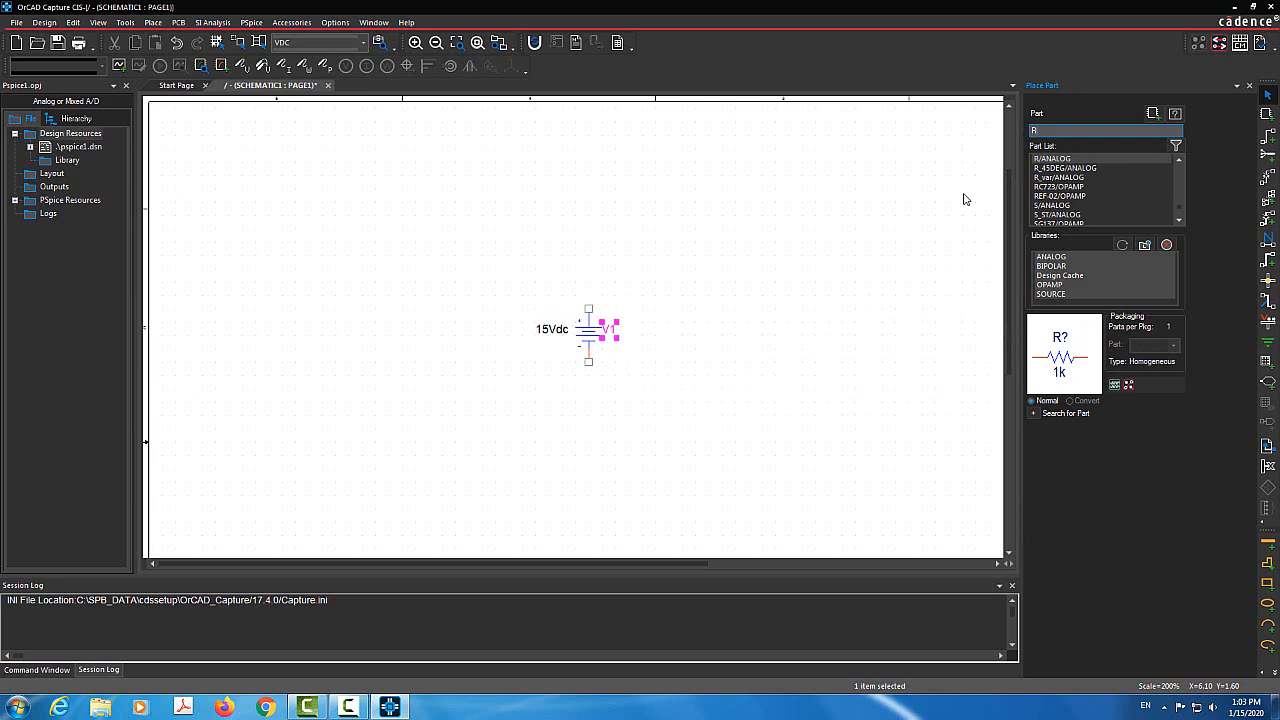
pyautogui.press('Return')
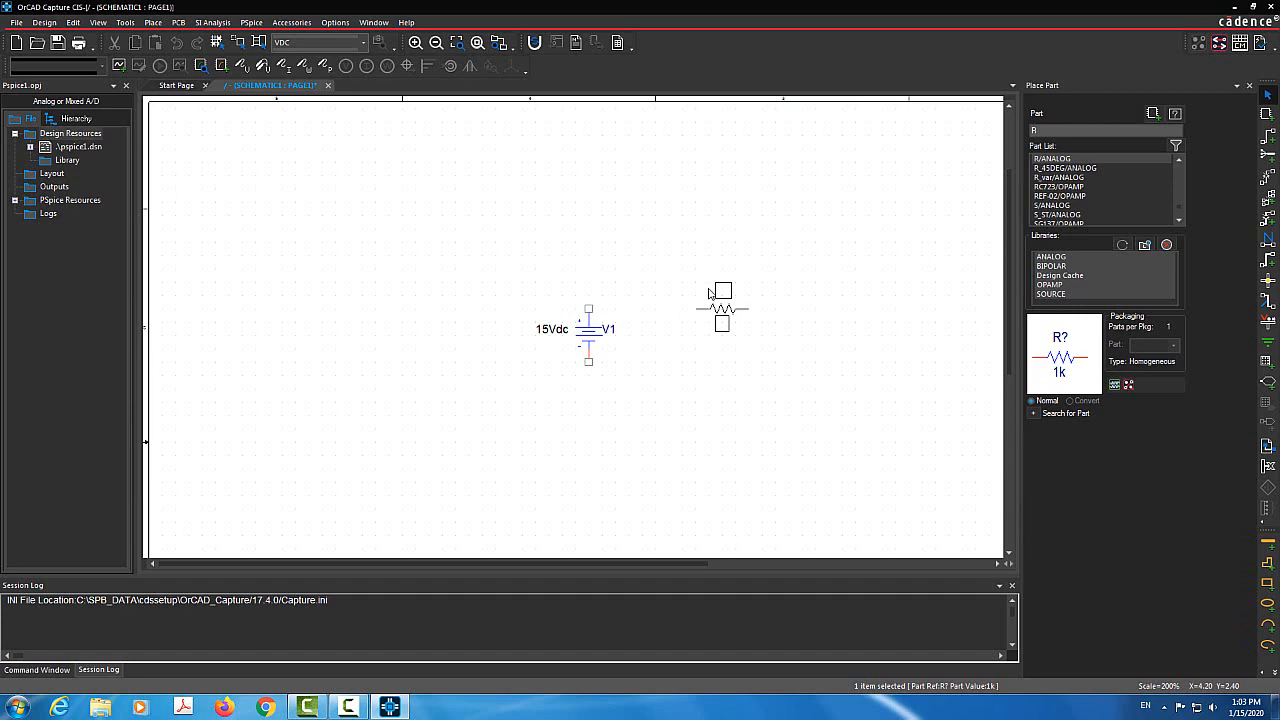
pyautogui.press('r')
pyautogui.click(711, 325)
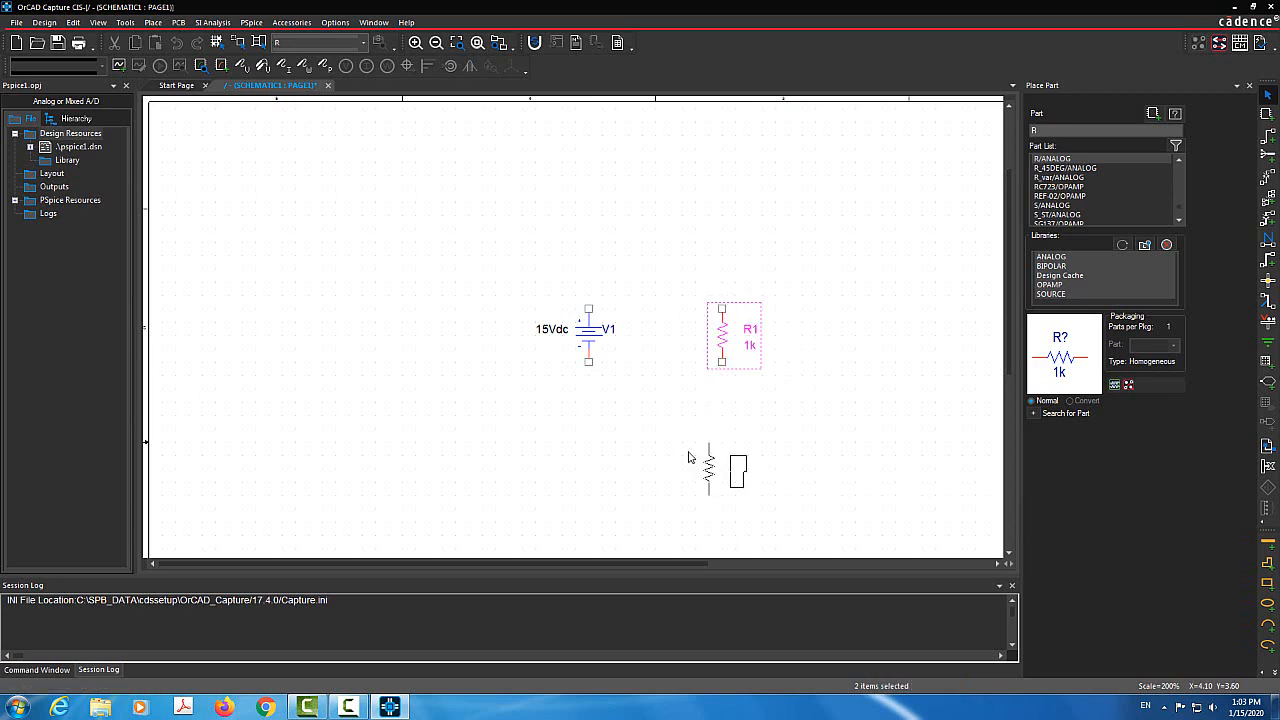
pyautogui.press('Escape')
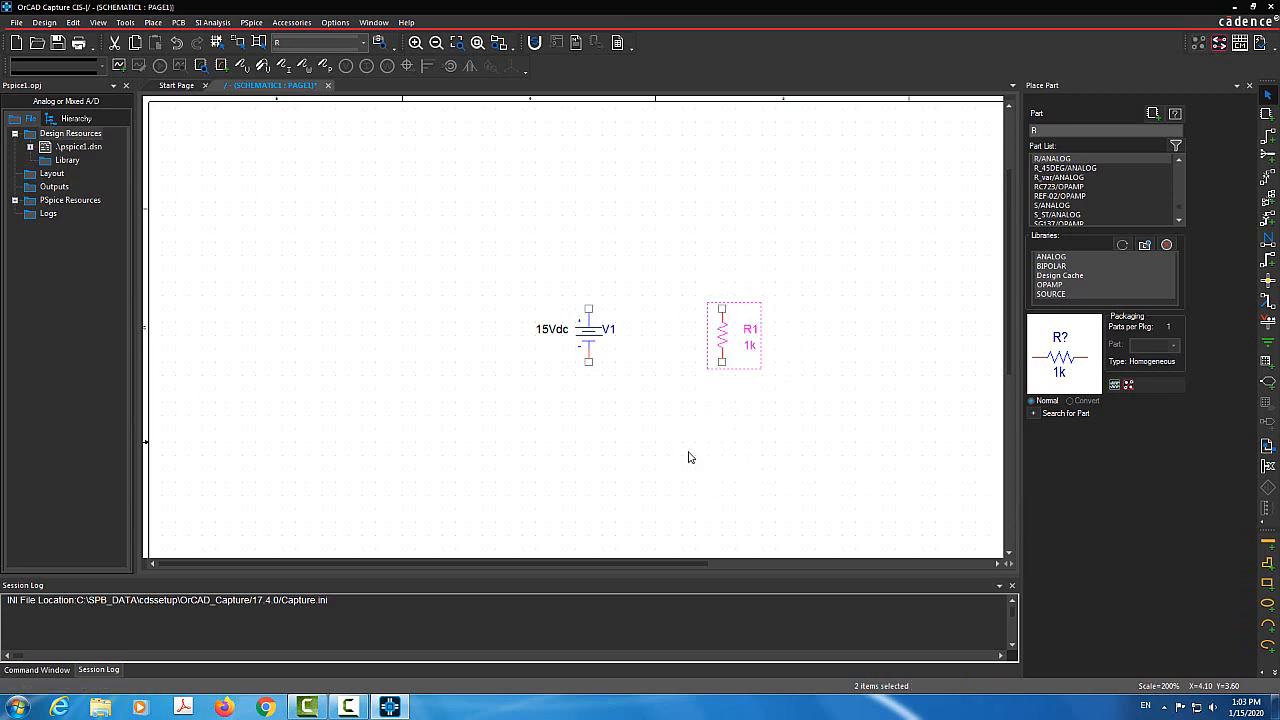
# Set the value of resistor R1 to 2k.
pyautogui.click(748, 346)
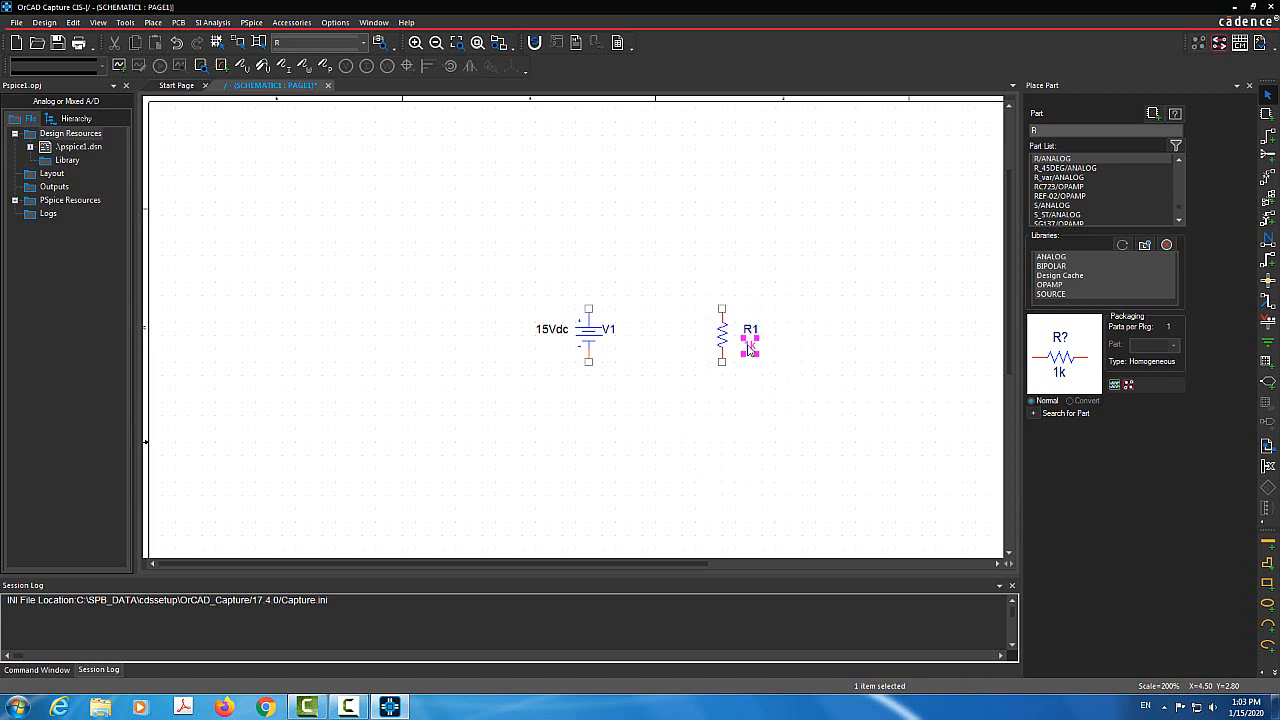
pyautogui.doubleClick(748, 346)
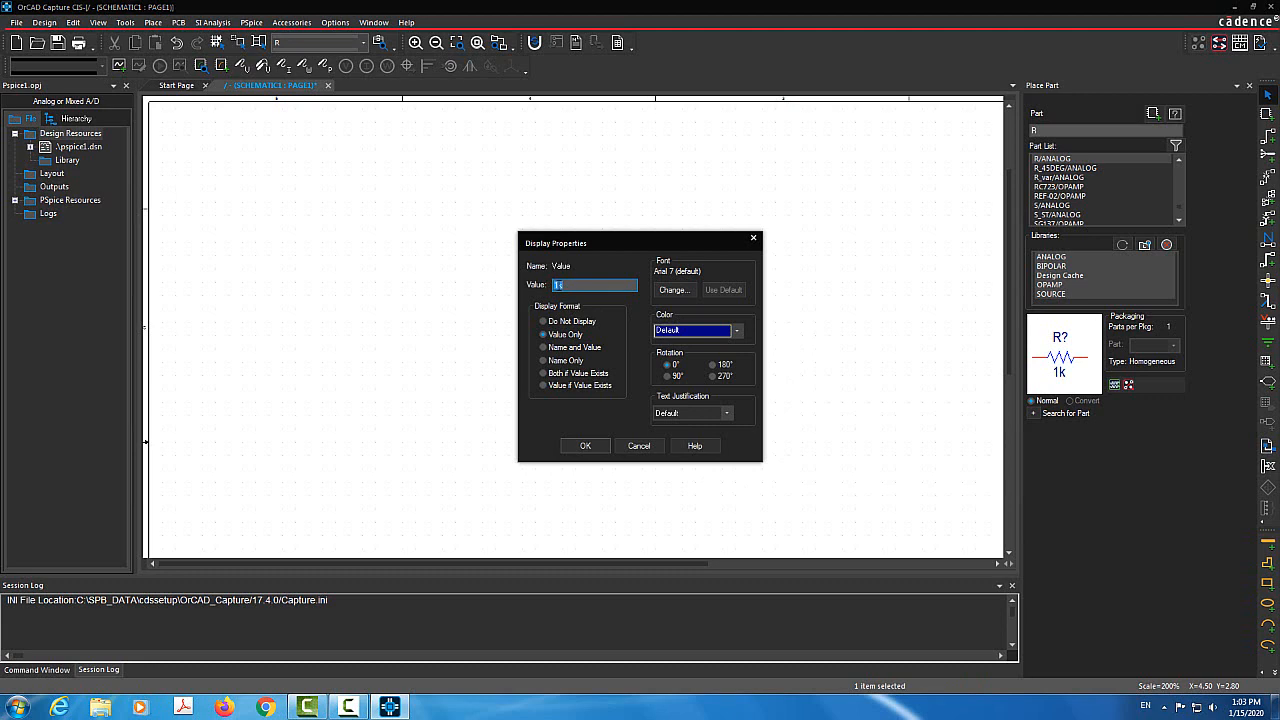
pyautogui.write('2k')
pyautogui.click(585, 446)
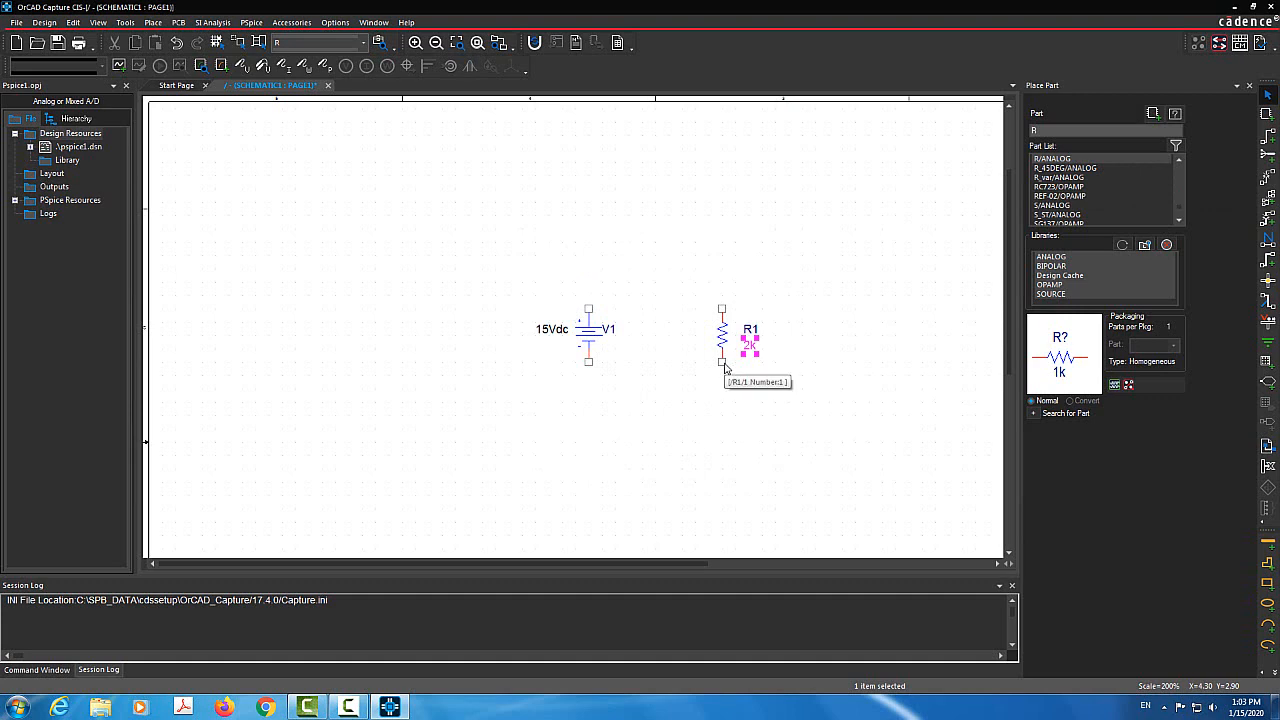
# Wire the source's positive terminal to the resistor's upper pin and its negative terminal to the lower pin, closing the loop.
pyautogui.click(1271, 141)
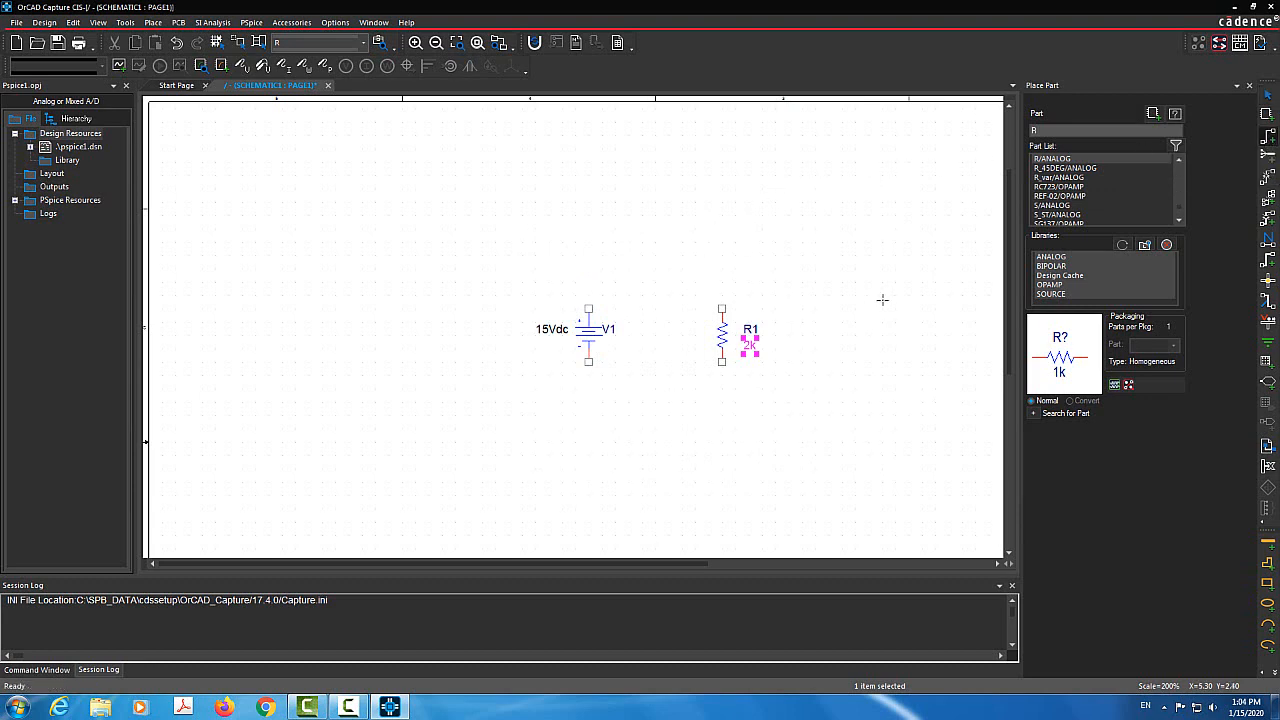
pyautogui.click(589, 308)
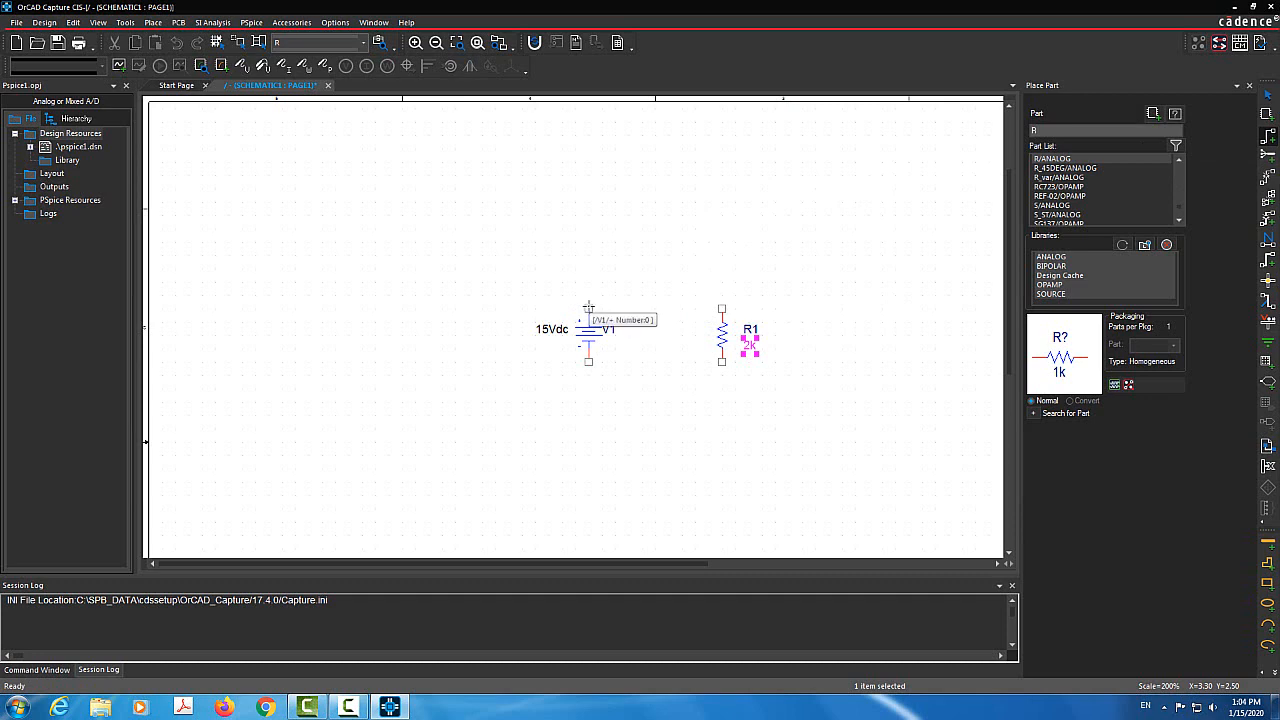
pyautogui.click(719, 267)
pyautogui.click(722, 308)
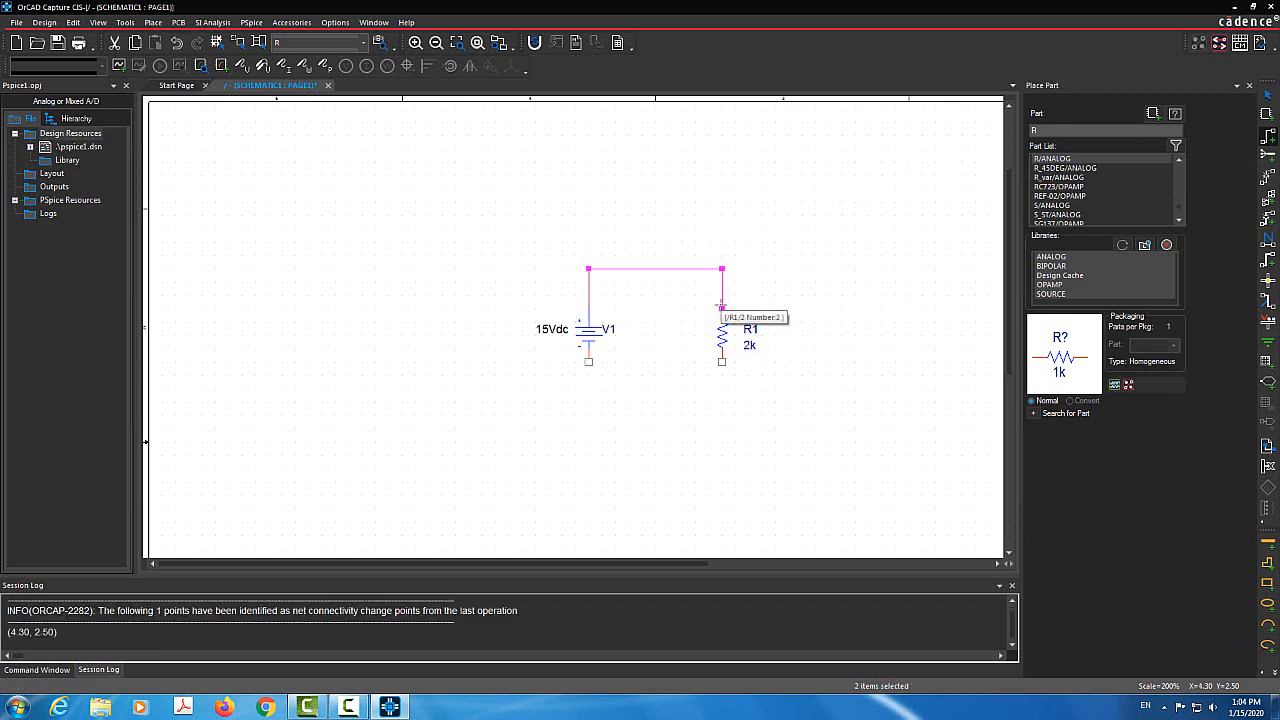
pyautogui.click(723, 362)
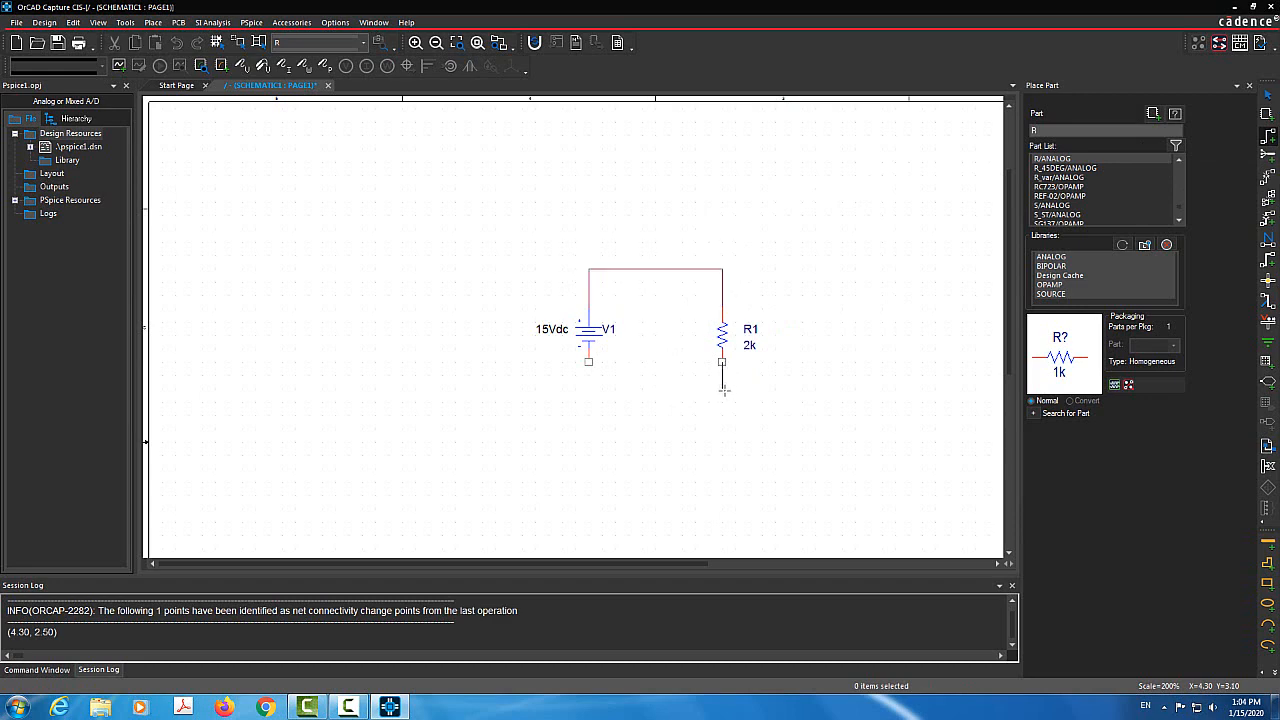
pyautogui.click(588, 362)
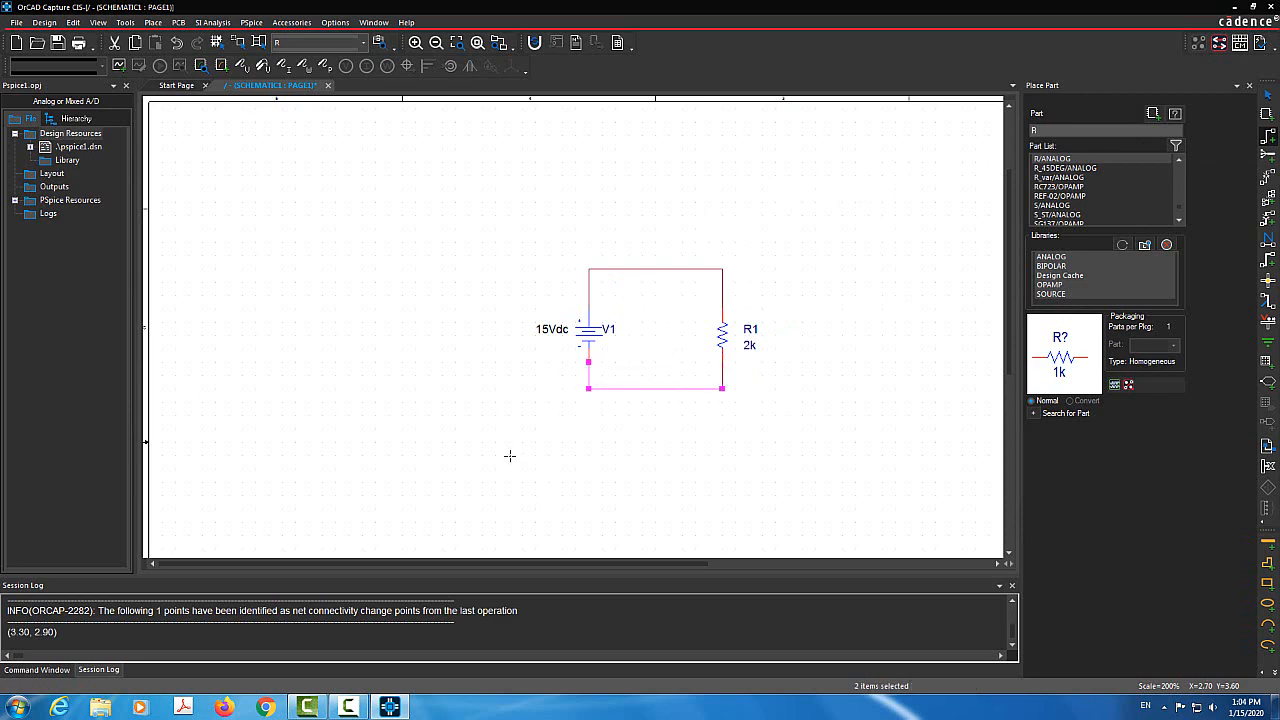
pyautogui.press('Escape')
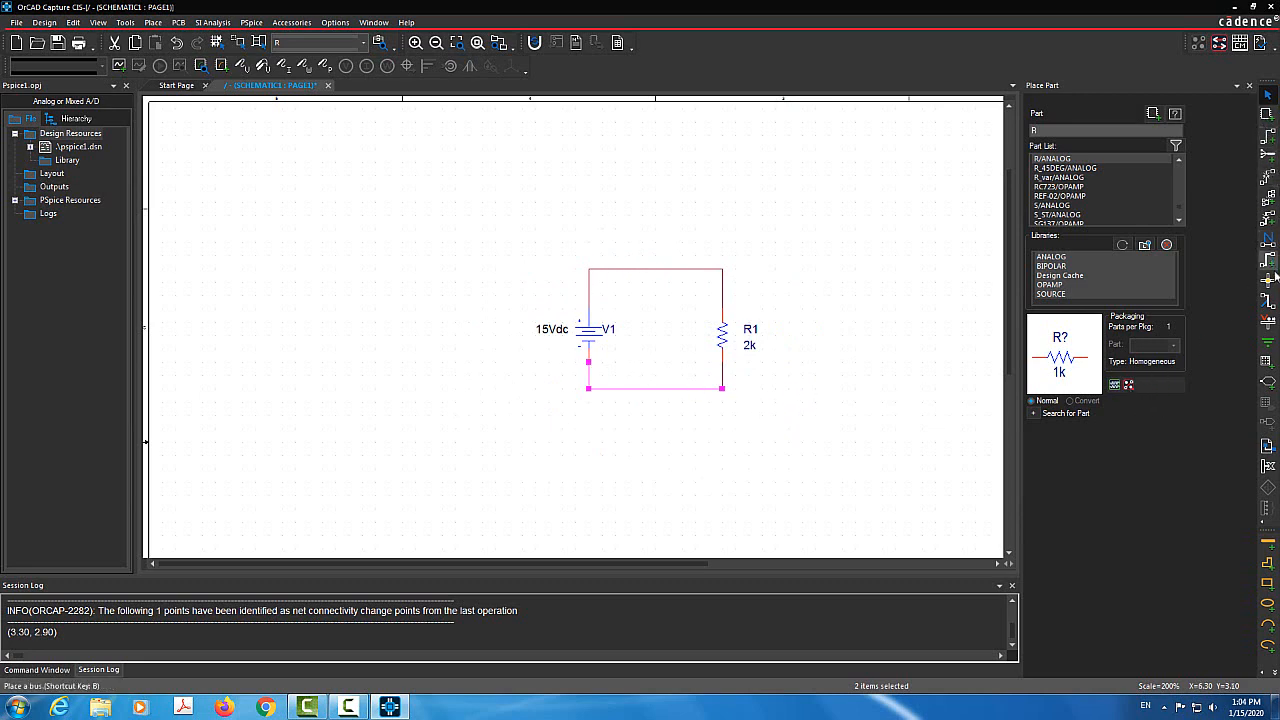
# Place a 0/CAPSYM ground symbol on the middle of the circuit's lower wire.
pyautogui.click(1269, 347)
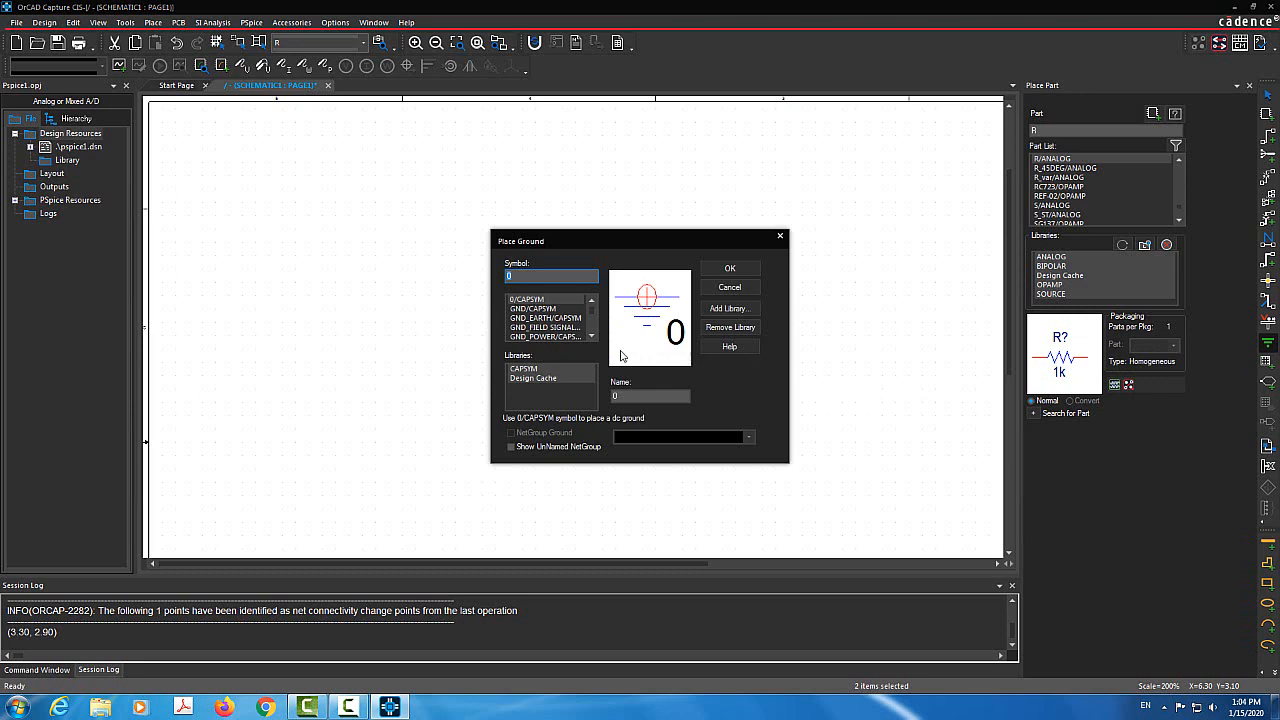
pyautogui.doubleClick(531, 306)
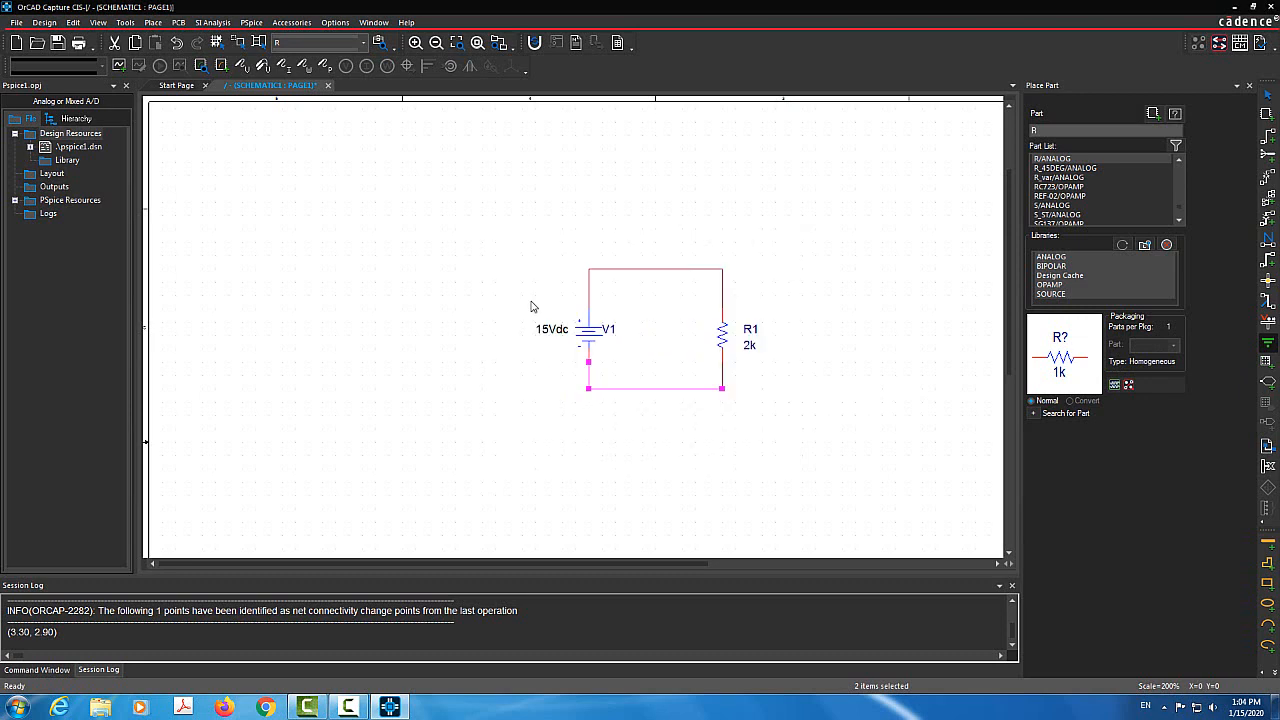
pyautogui.click(652, 408)
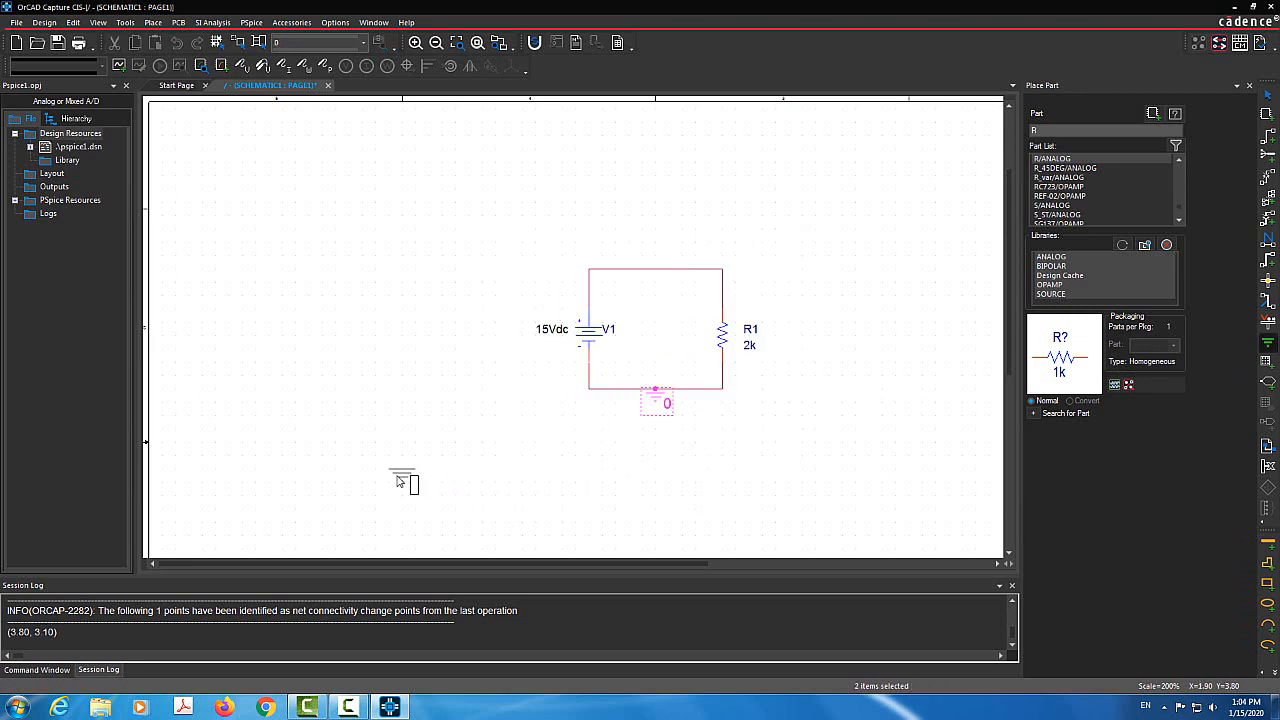
pyautogui.press('Escape')
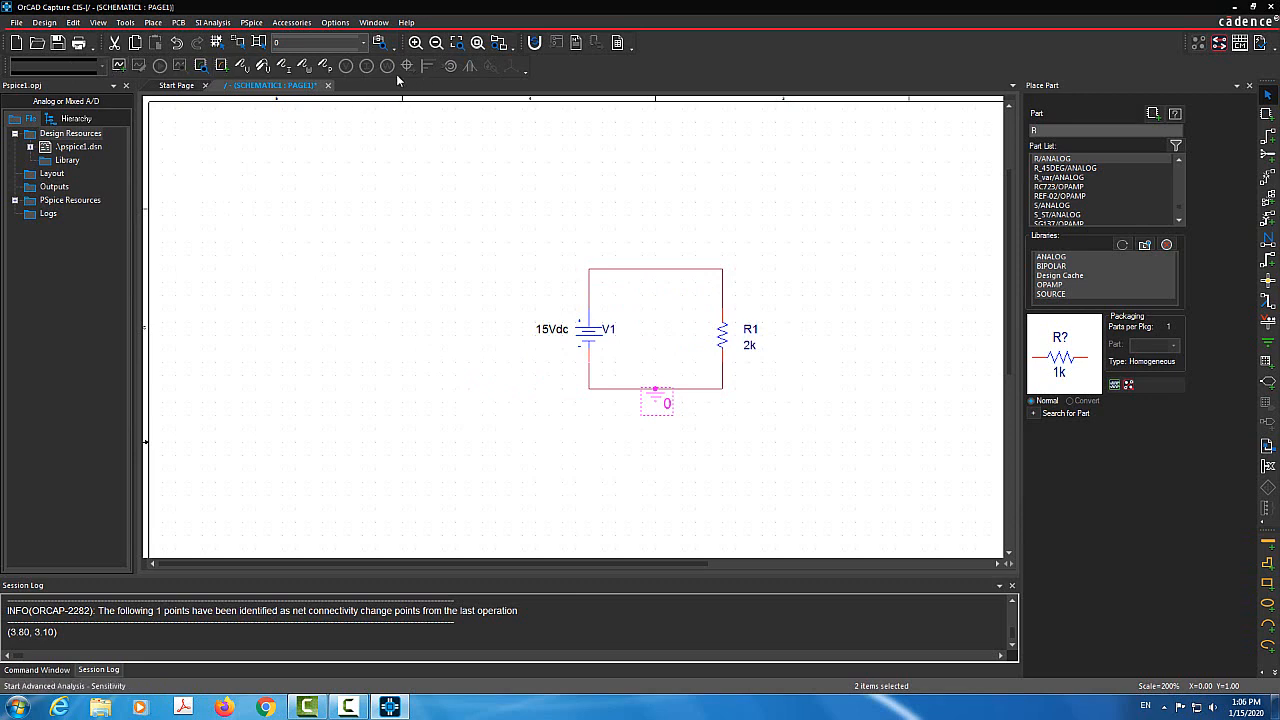
# Create a simulation profile named sim1, set its analysis type to Bias Point and apply the settings.
pyautogui.click(118, 67)
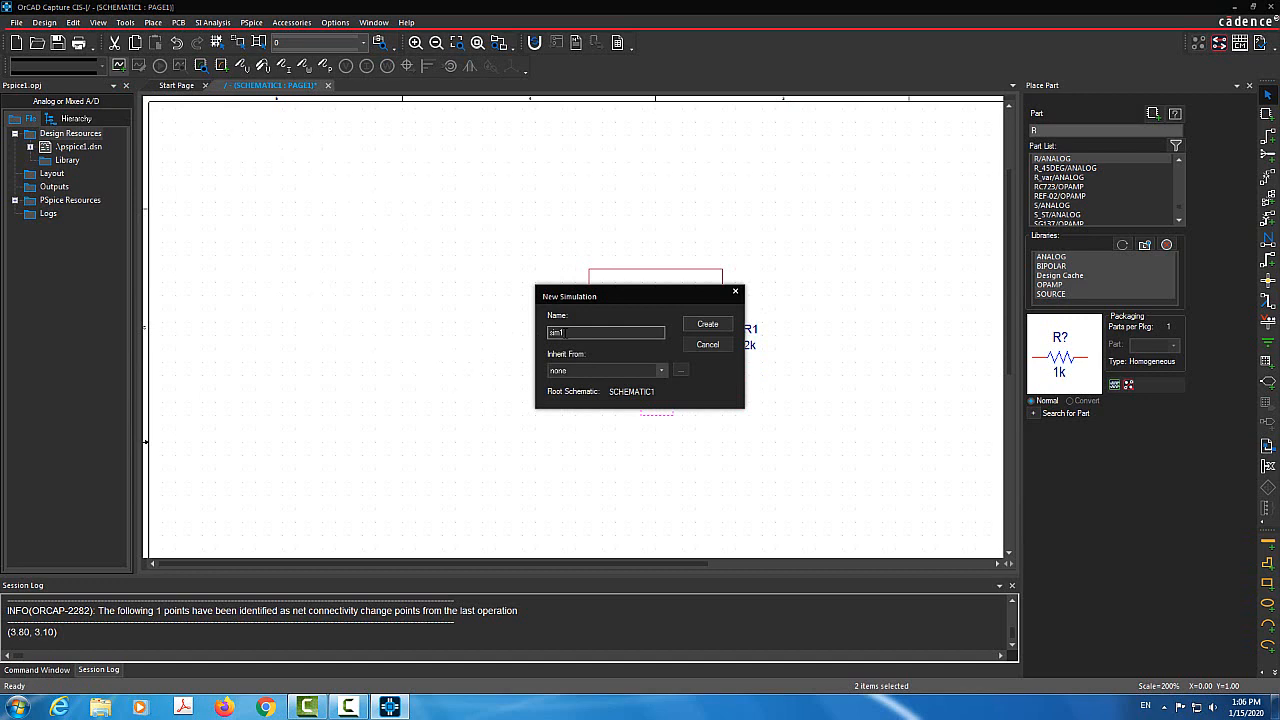
pyautogui.click(706, 324)
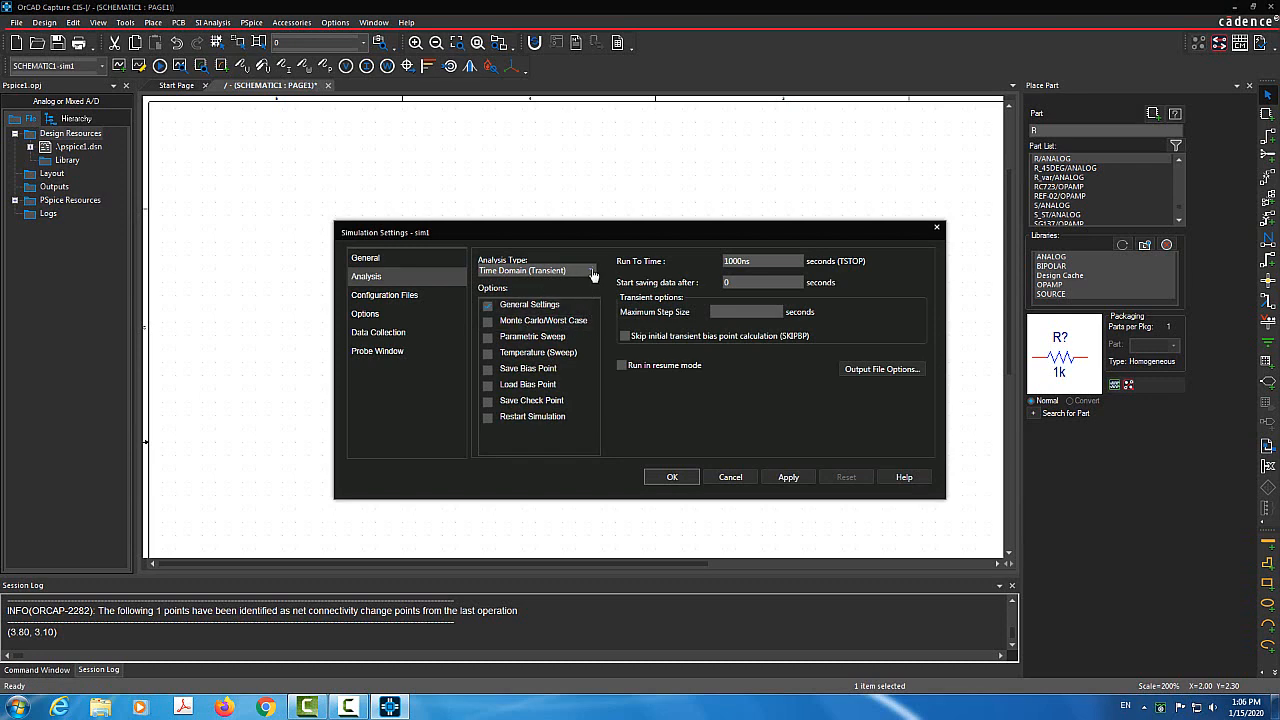
pyautogui.click(591, 271)
pyautogui.click(592, 272)
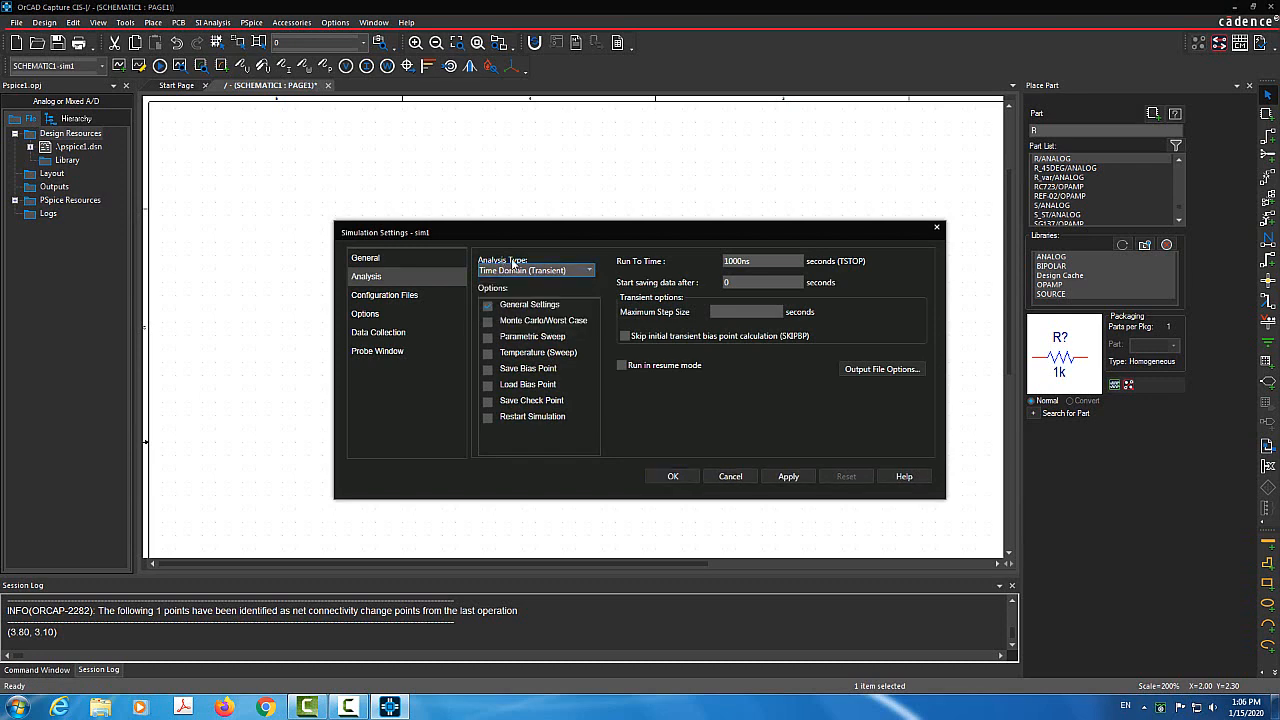
pyautogui.click(591, 272)
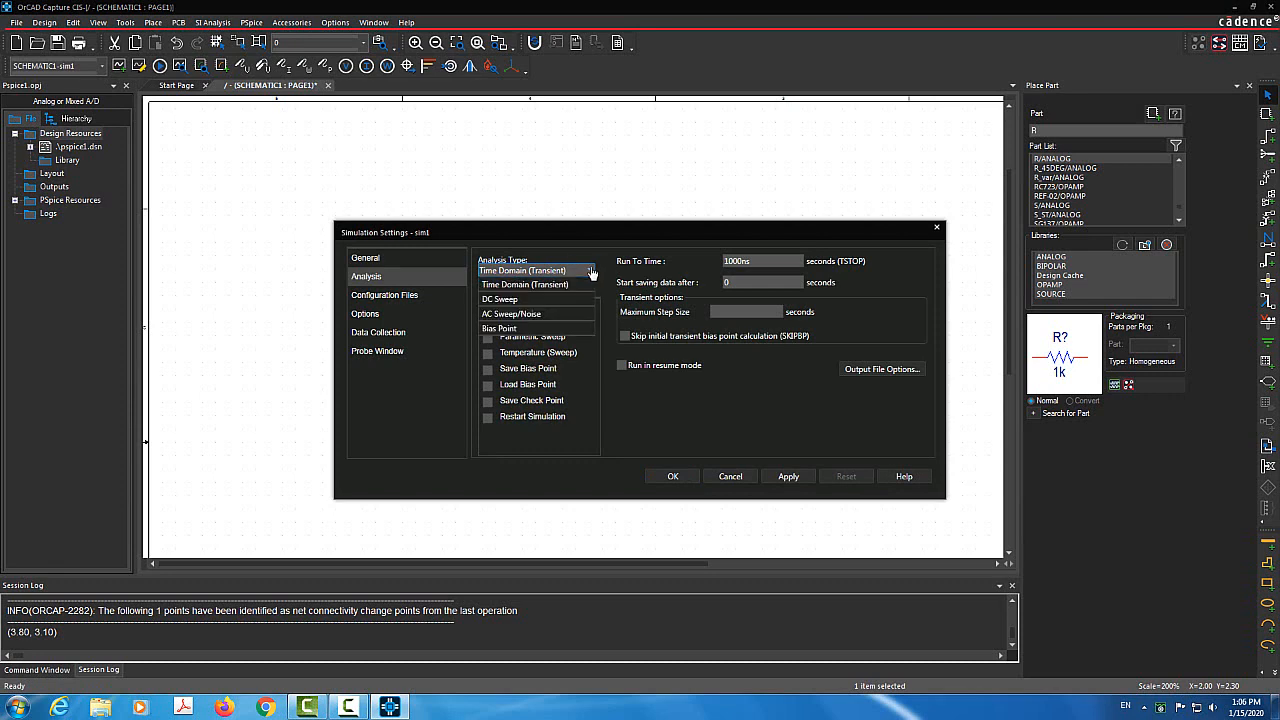
pyautogui.click(535, 329)
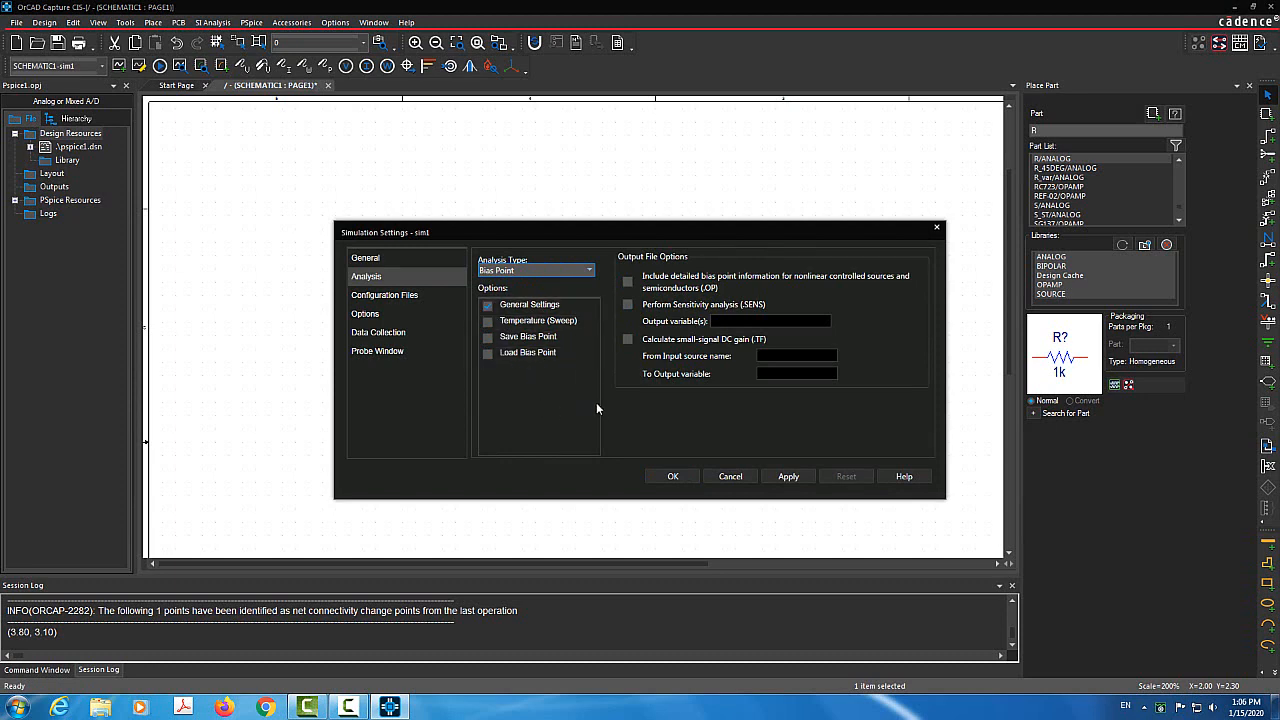
pyautogui.click(788, 477)
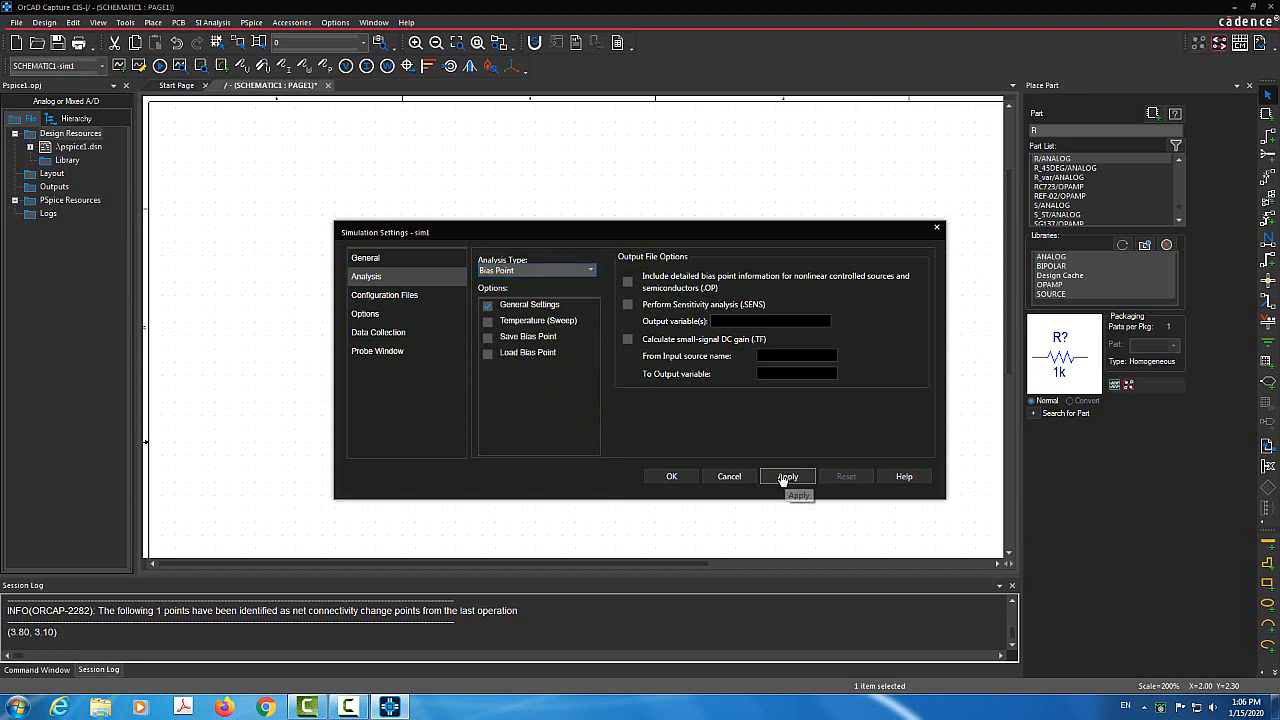
# Accept the simulation settings, run the bias point simulation and open the generated netlist file from the project outputs.
pyautogui.click(671, 476)
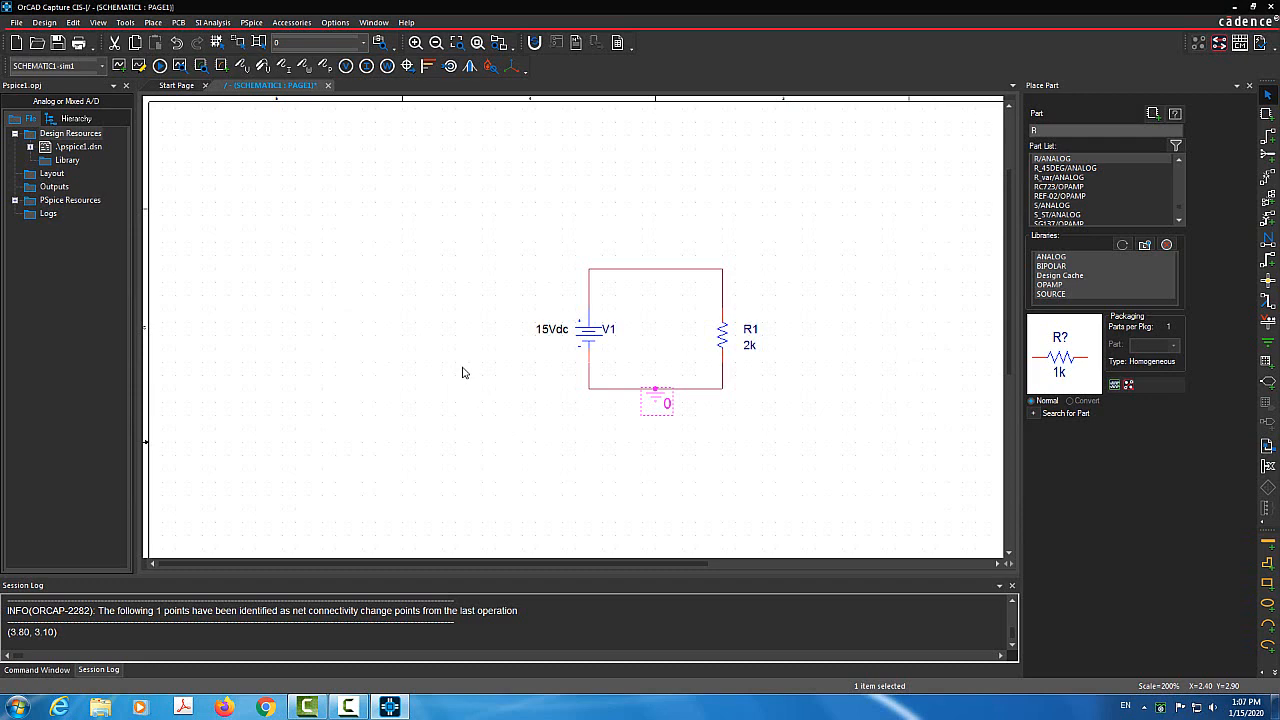
pyautogui.click(160, 66)
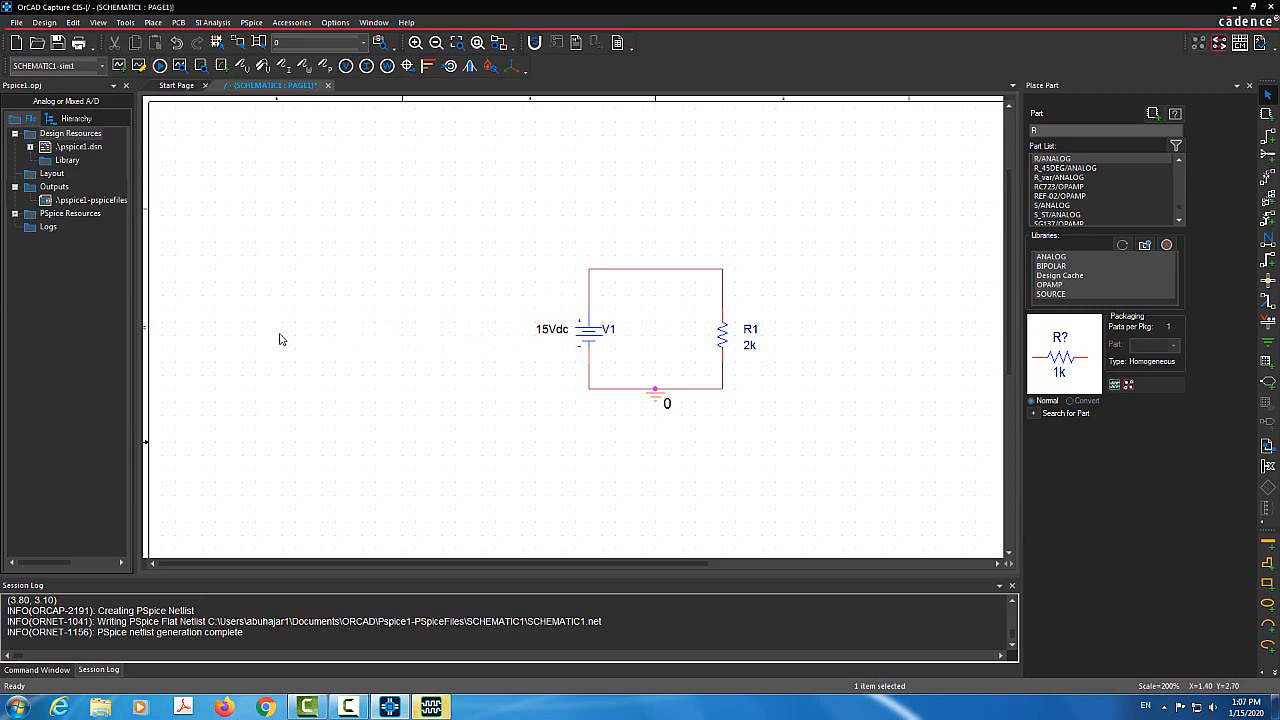
pyautogui.doubleClick(48, 202)
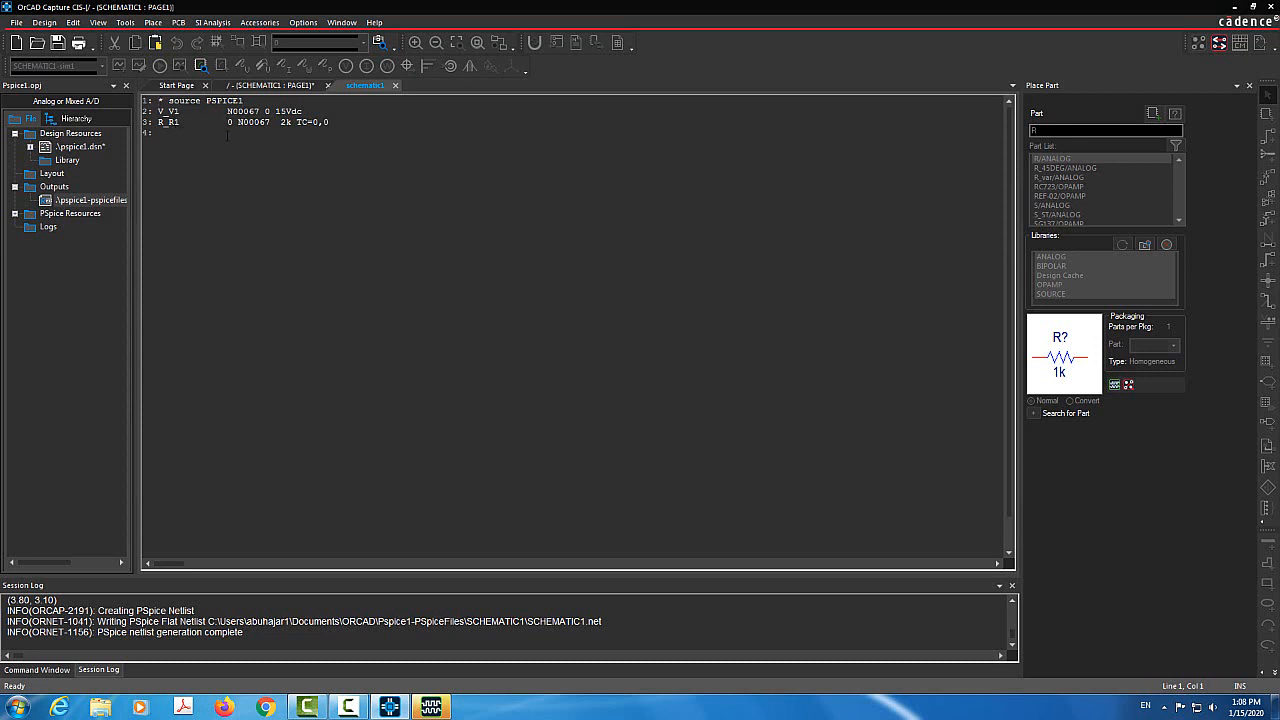
# Expand the pspice1.dsn design and its SCHEMATIC1 folder in the project tree and return to the PAGE1 schematic.
pyautogui.click(83, 148)
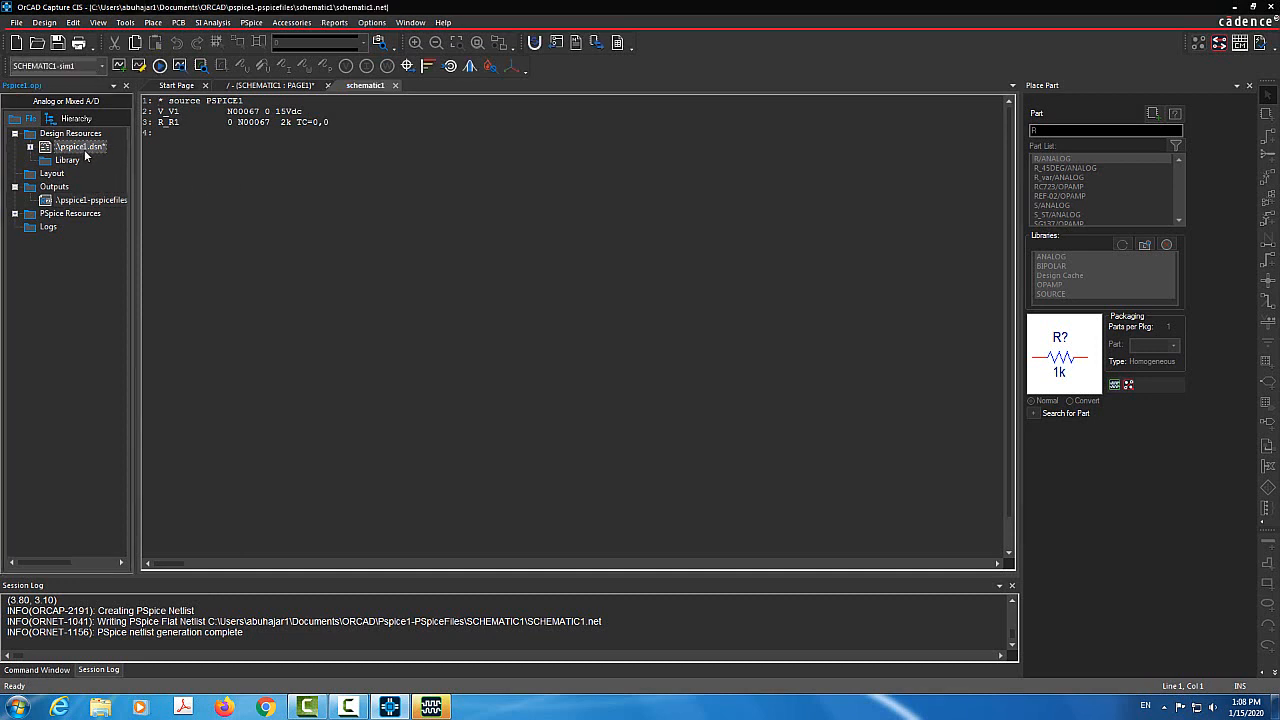
pyautogui.doubleClick(84, 149)
pyautogui.doubleClick(90, 160)
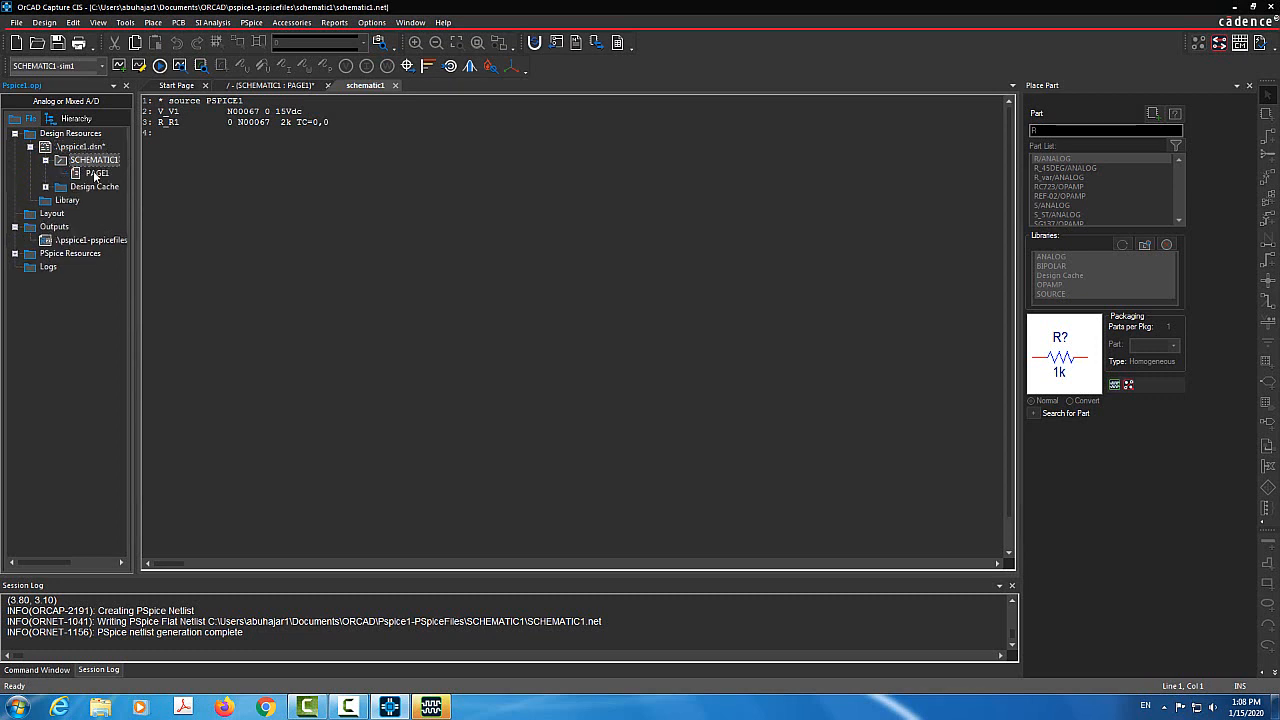
pyautogui.doubleClick(96, 173)
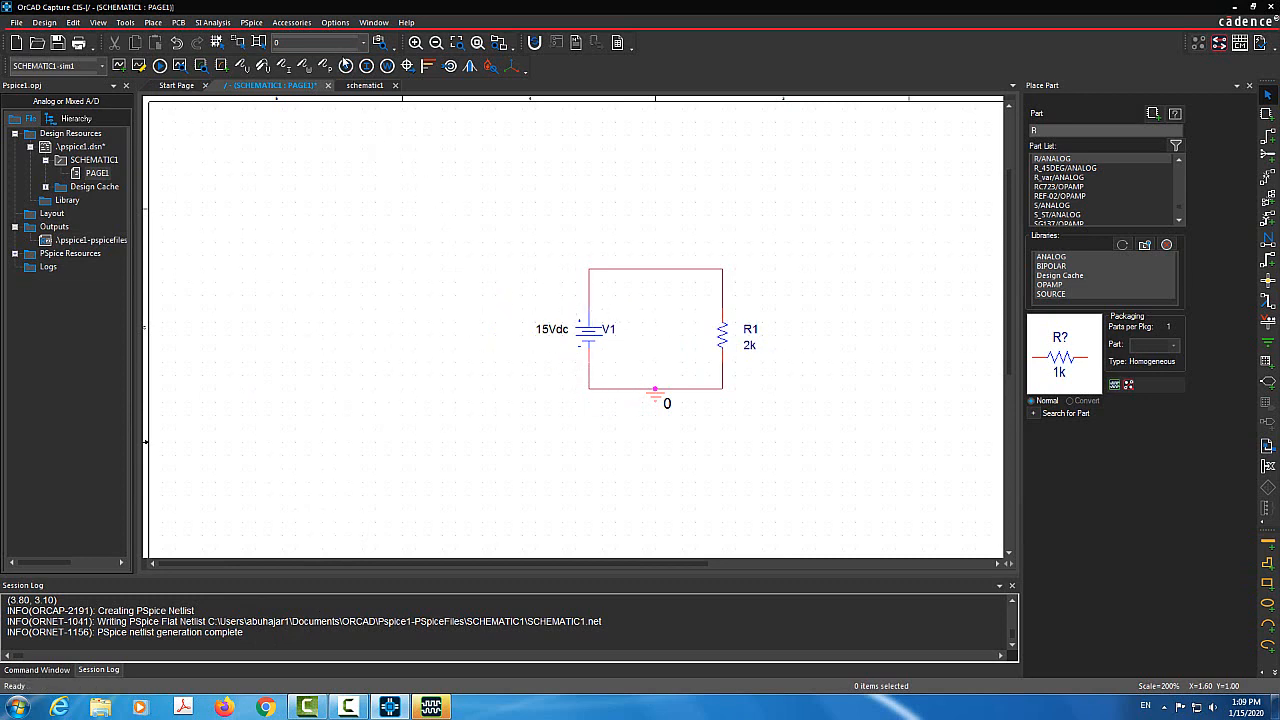
# Show the bias voltages, bias currents and bias power on the source and resistor circuit.
pyautogui.click(346, 66)
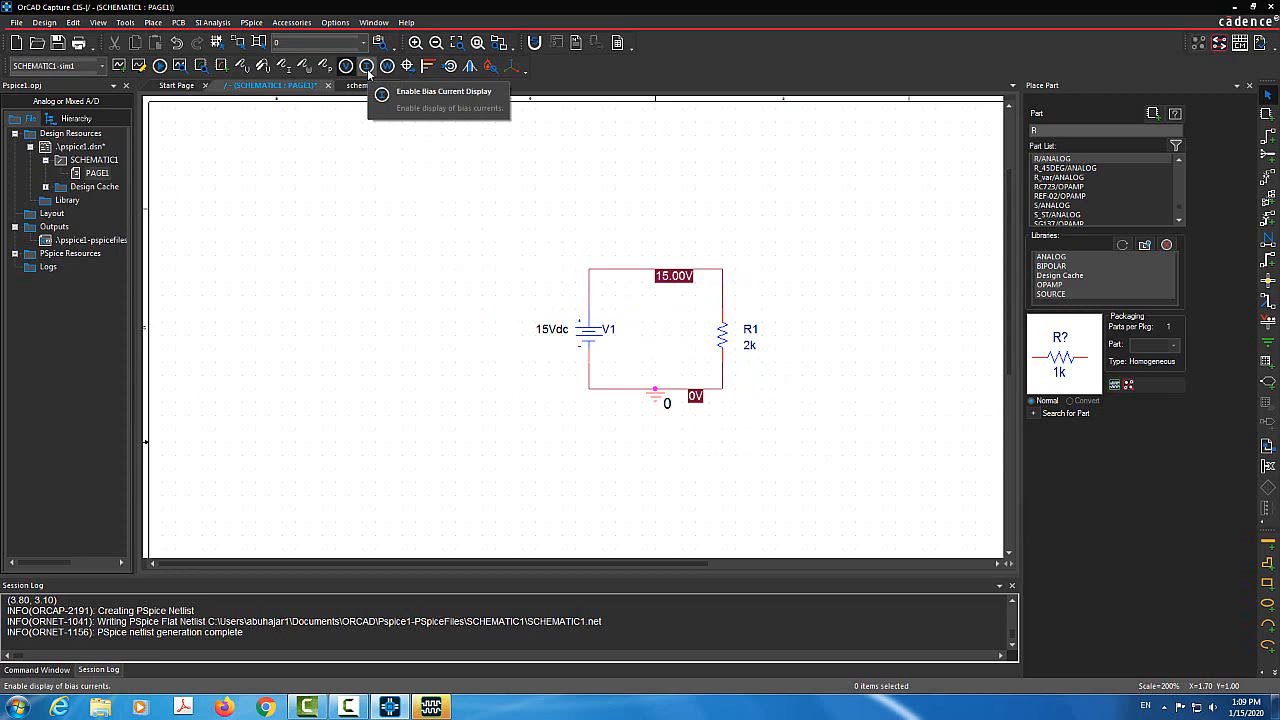
pyautogui.click(368, 72)
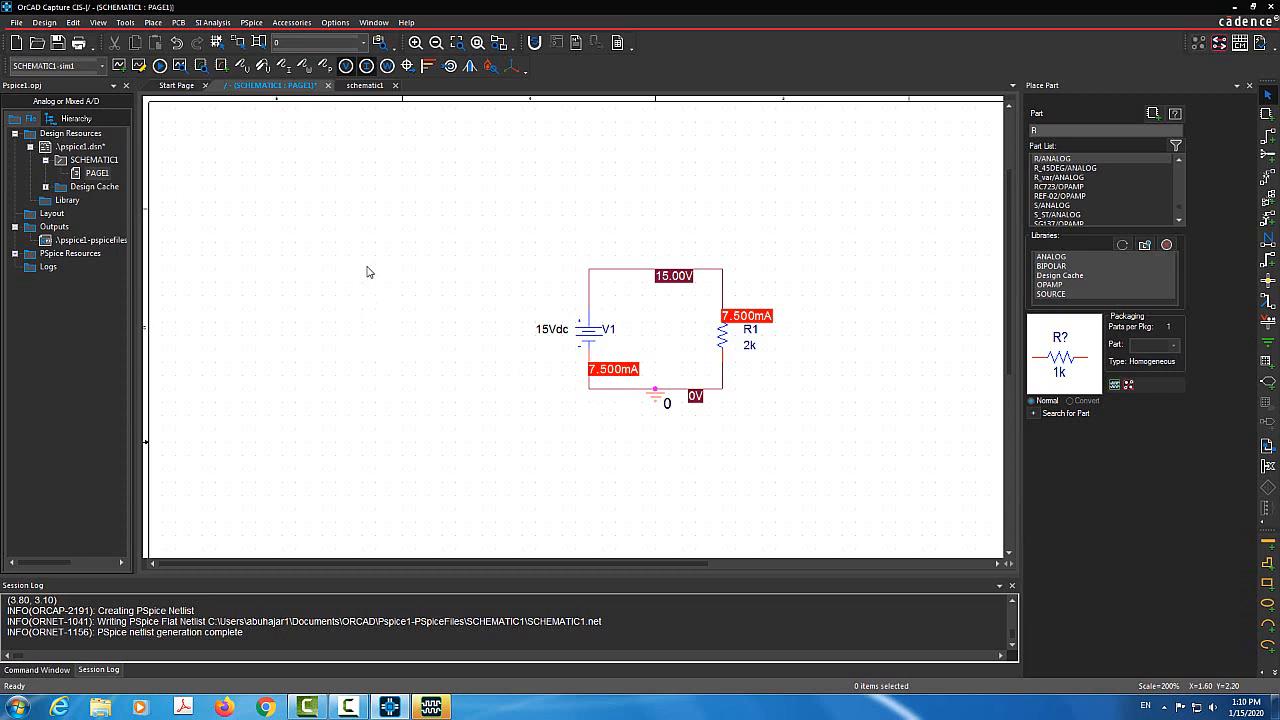
pyautogui.click(387, 66)
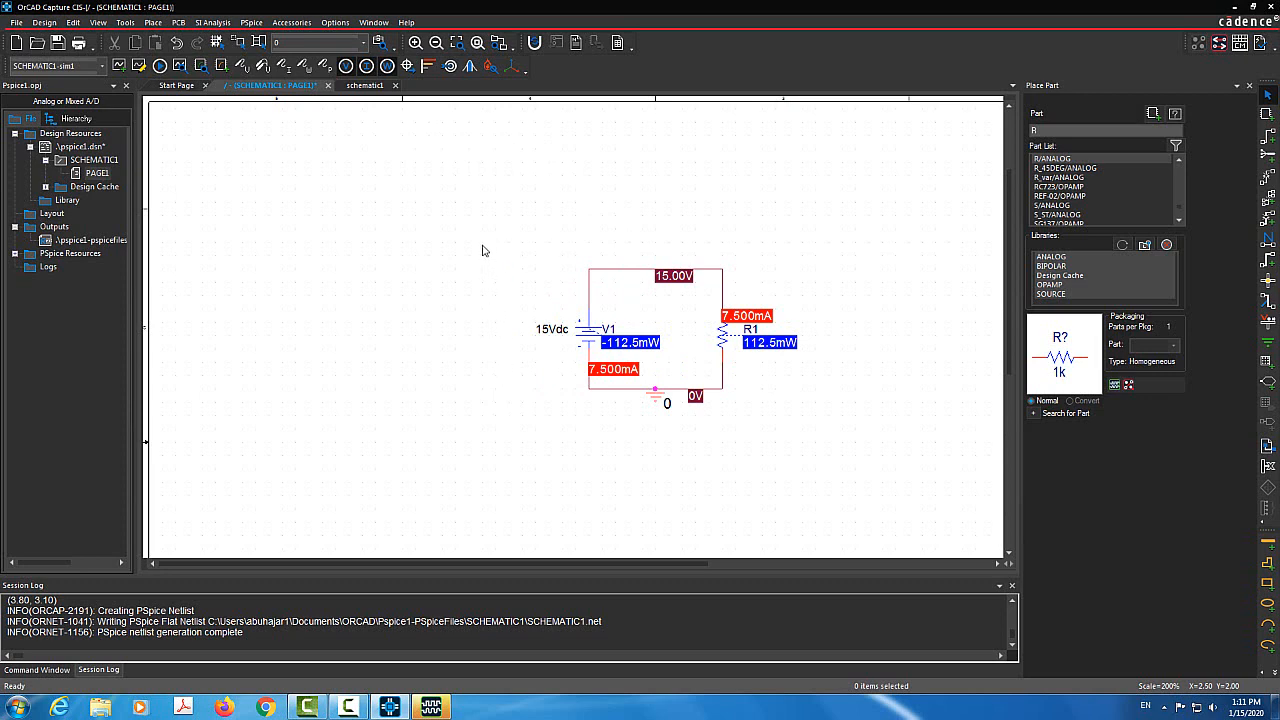
# Move the entire source and resistor circuit to the upper-left area of the schematic page and deselect it.
pyautogui.moveTo(480, 224); pyautogui.dragTo(836, 472)
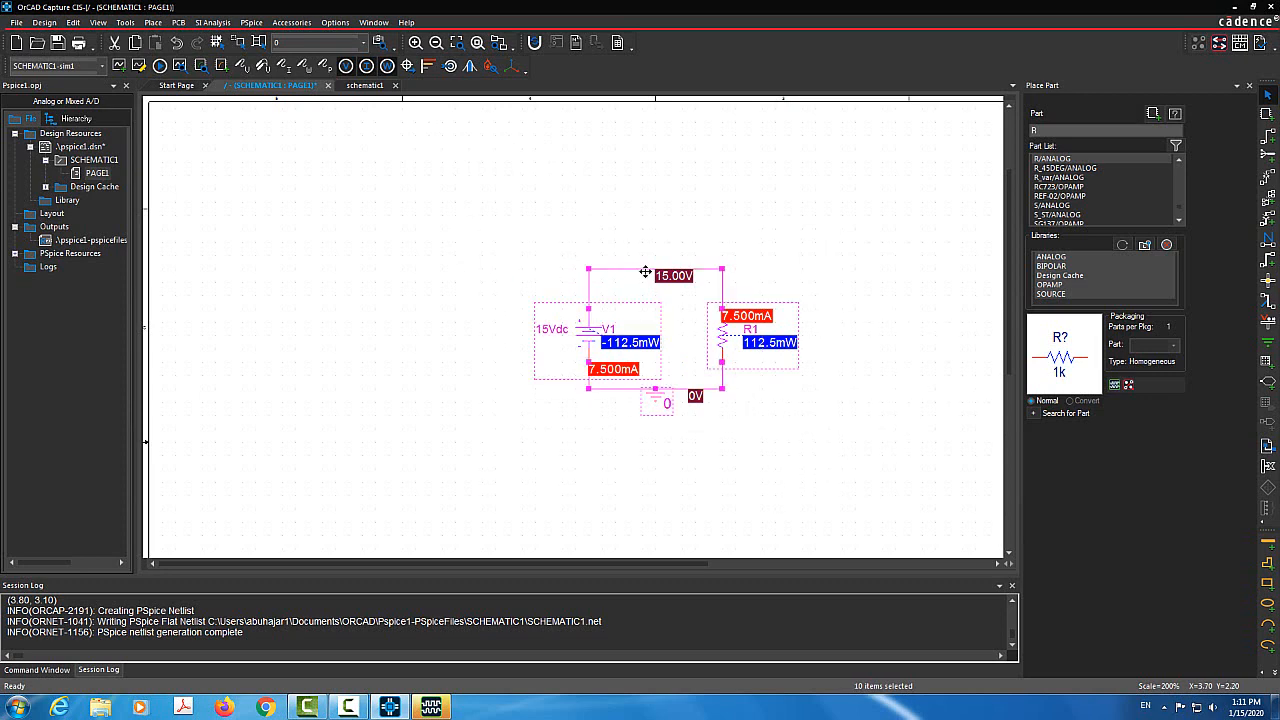
pyautogui.moveTo(646, 272); pyautogui.dragTo(353, 165)
pyautogui.click(749, 313)
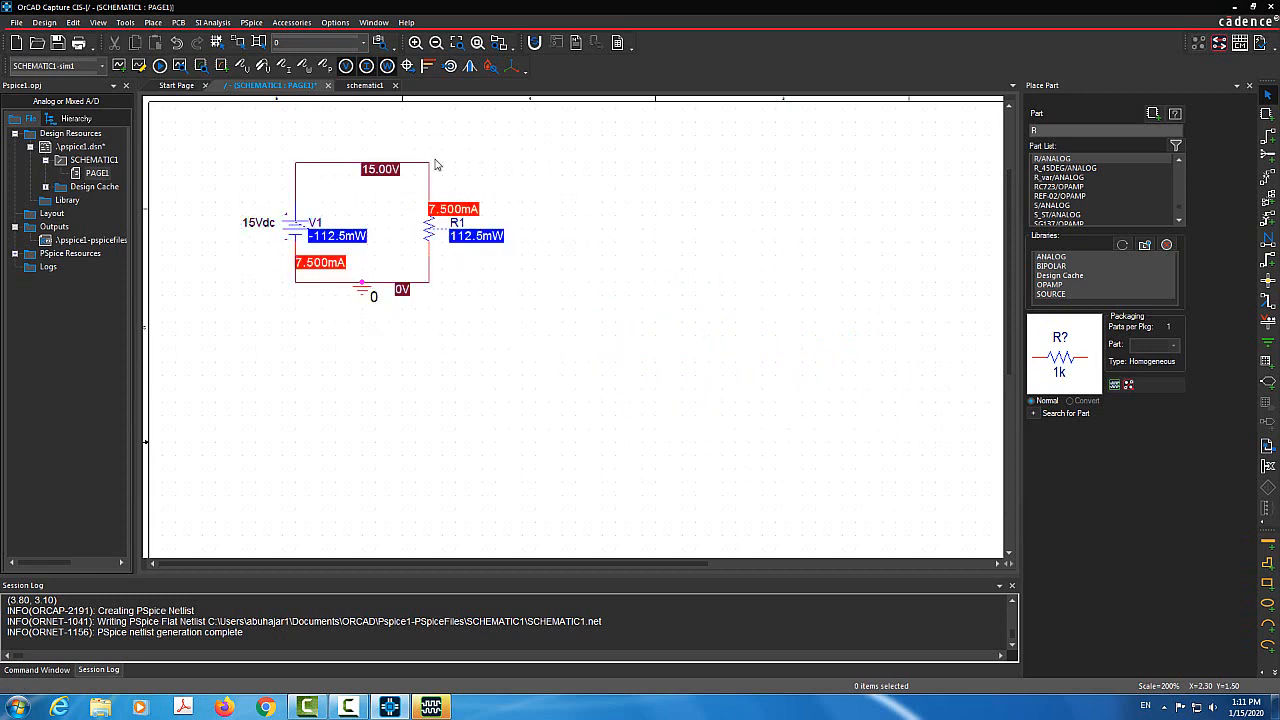
# Hide the bias voltage, current and power values on the schematic.
pyautogui.click(346, 66)
pyautogui.click(366, 66)
pyautogui.click(387, 66)
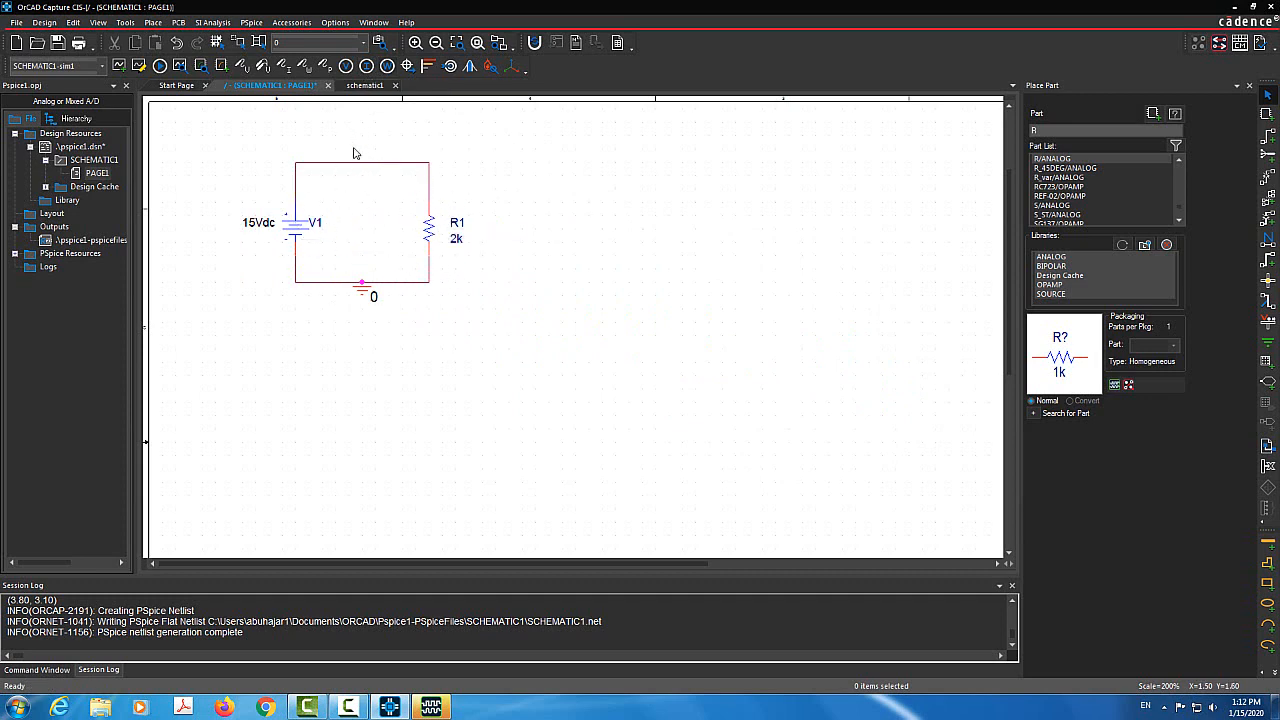
pyautogui.click(346, 66)
pyautogui.click(347, 68)
# Place a VDC source to the right of the first circuit and set its voltage to 10Vdc.
pyautogui.click(1060, 131)
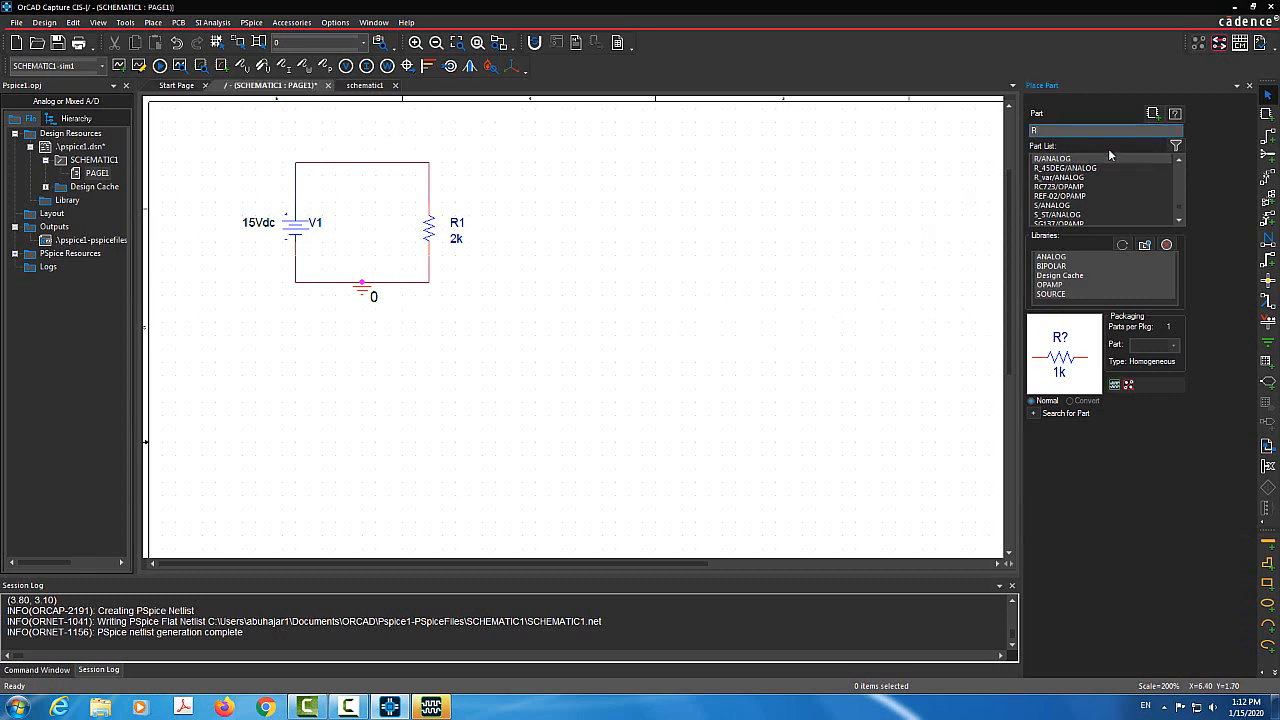
pyautogui.write('VDC')
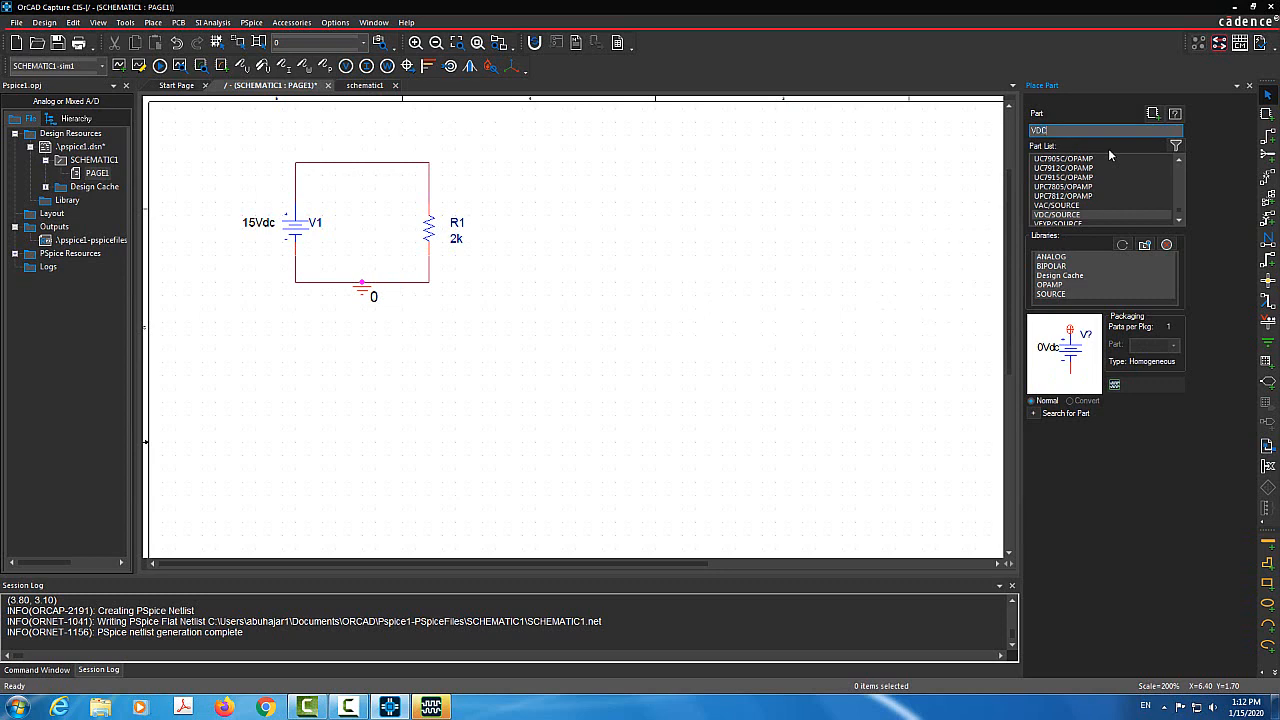
pyautogui.press('Return')
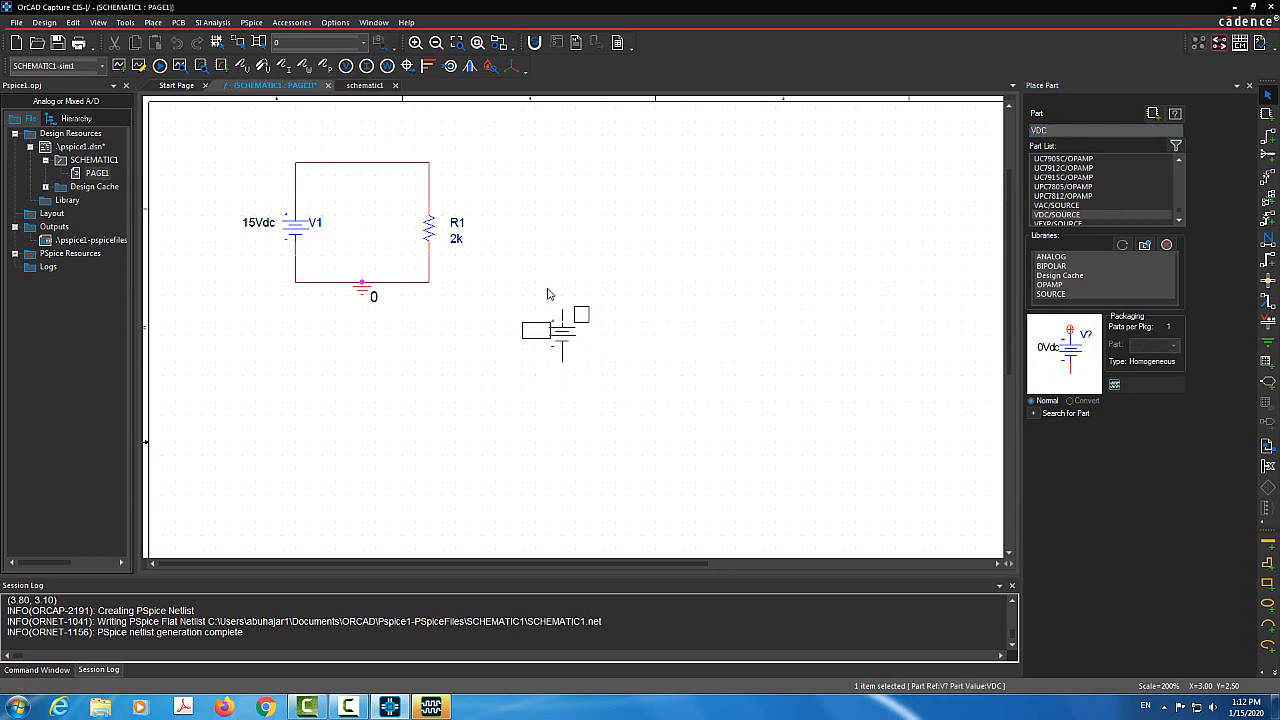
pyautogui.click(600, 237)
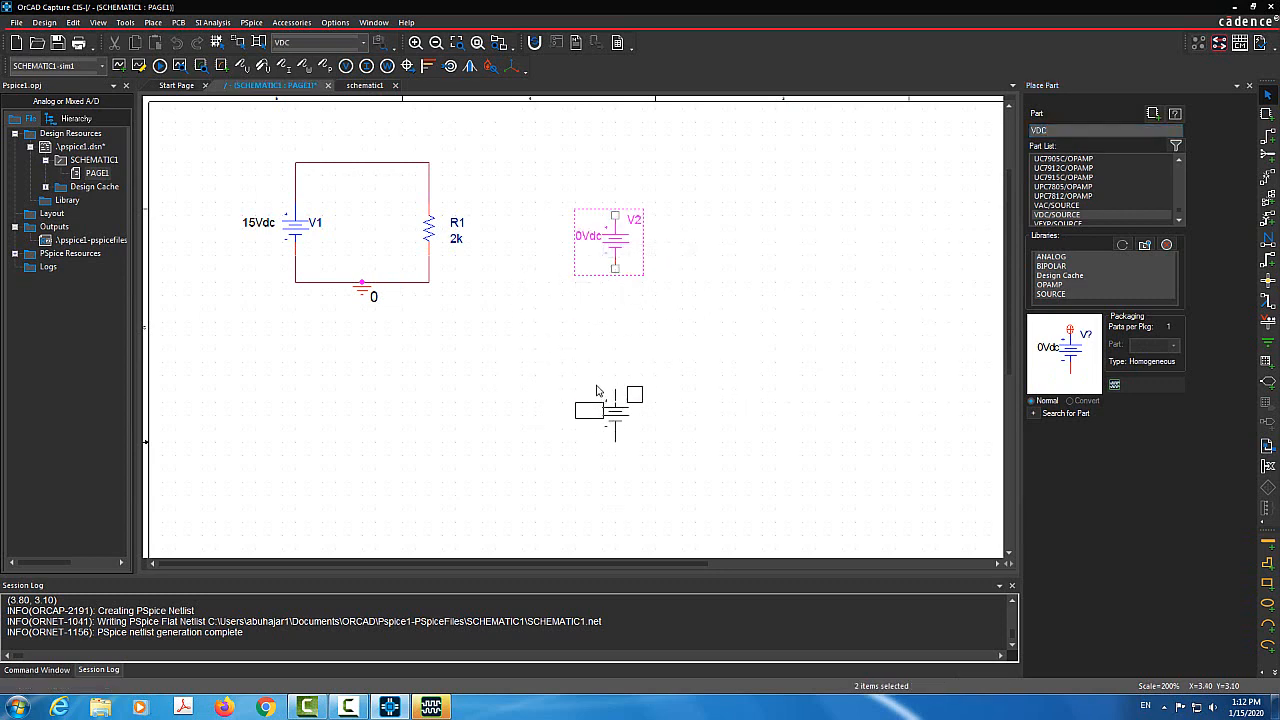
pyautogui.press('Escape')
pyautogui.doubleClick(585, 238)
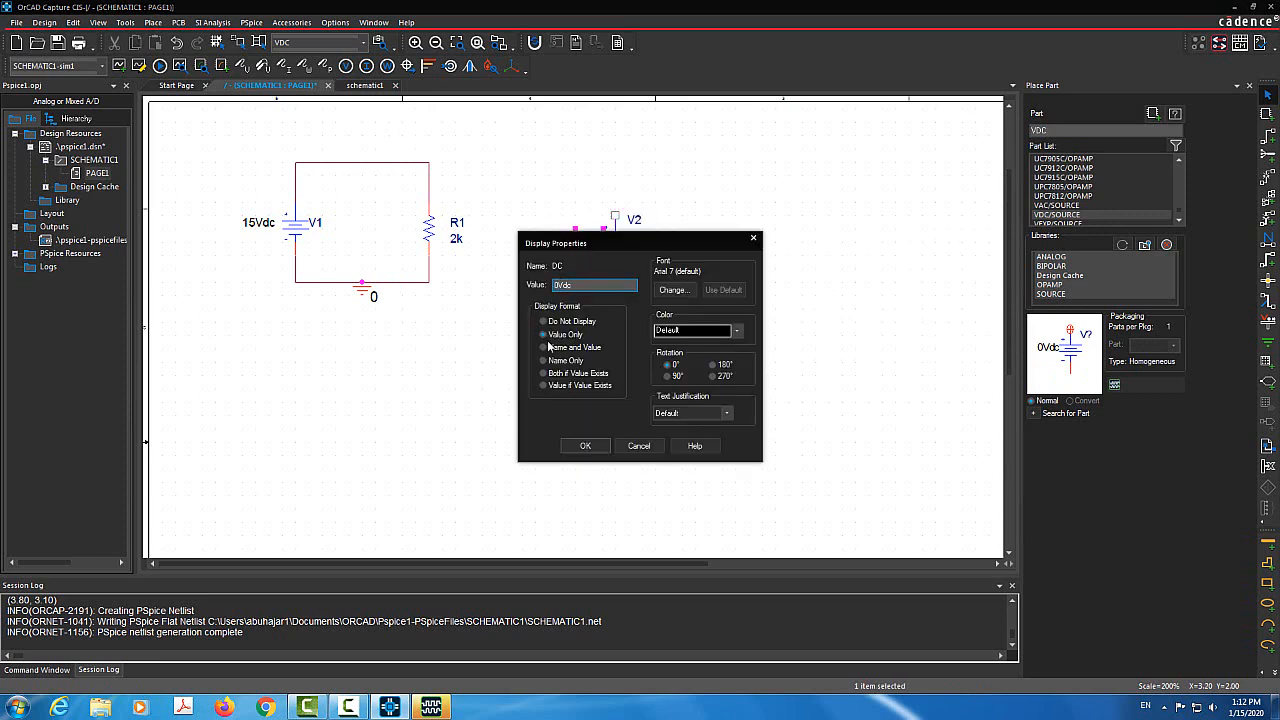
pyautogui.press('Return')
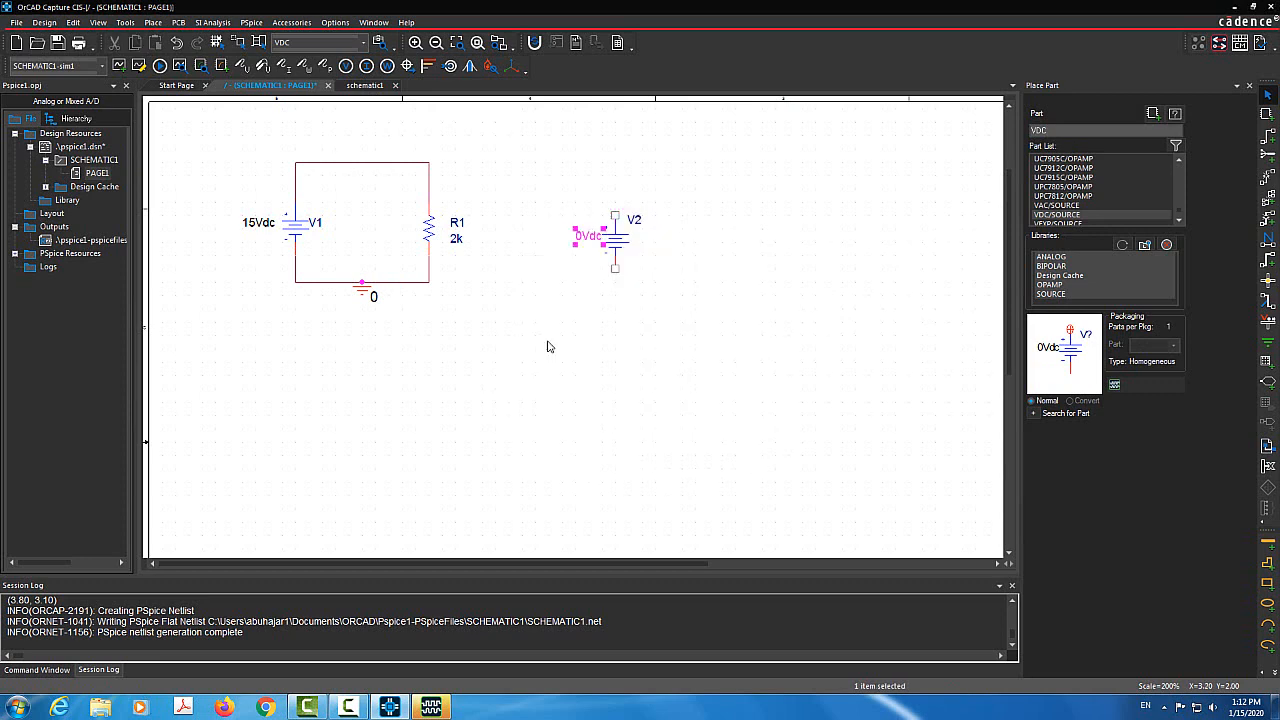
# Place two horizontal R resistors in a row to the right of V2 and one vertical resistor below the gap between them.
pyautogui.click(1058, 131)
pyautogui.press('BackSpace')
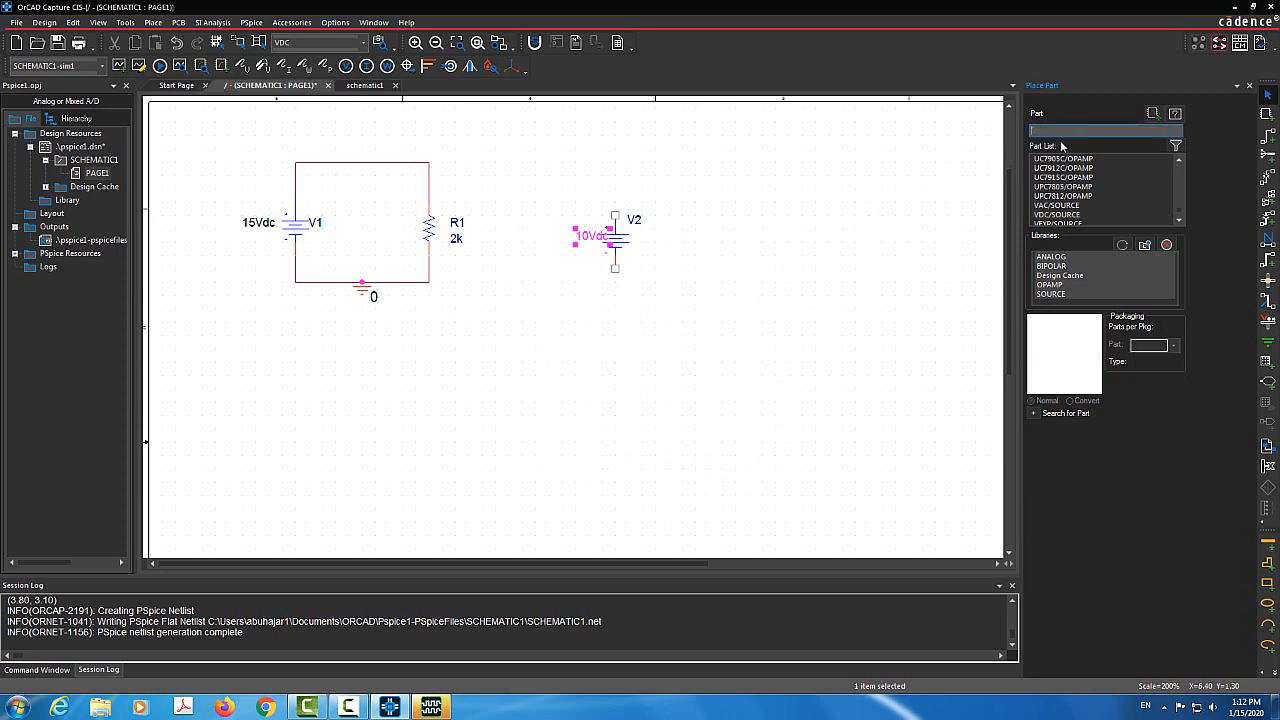
pyautogui.write('R')
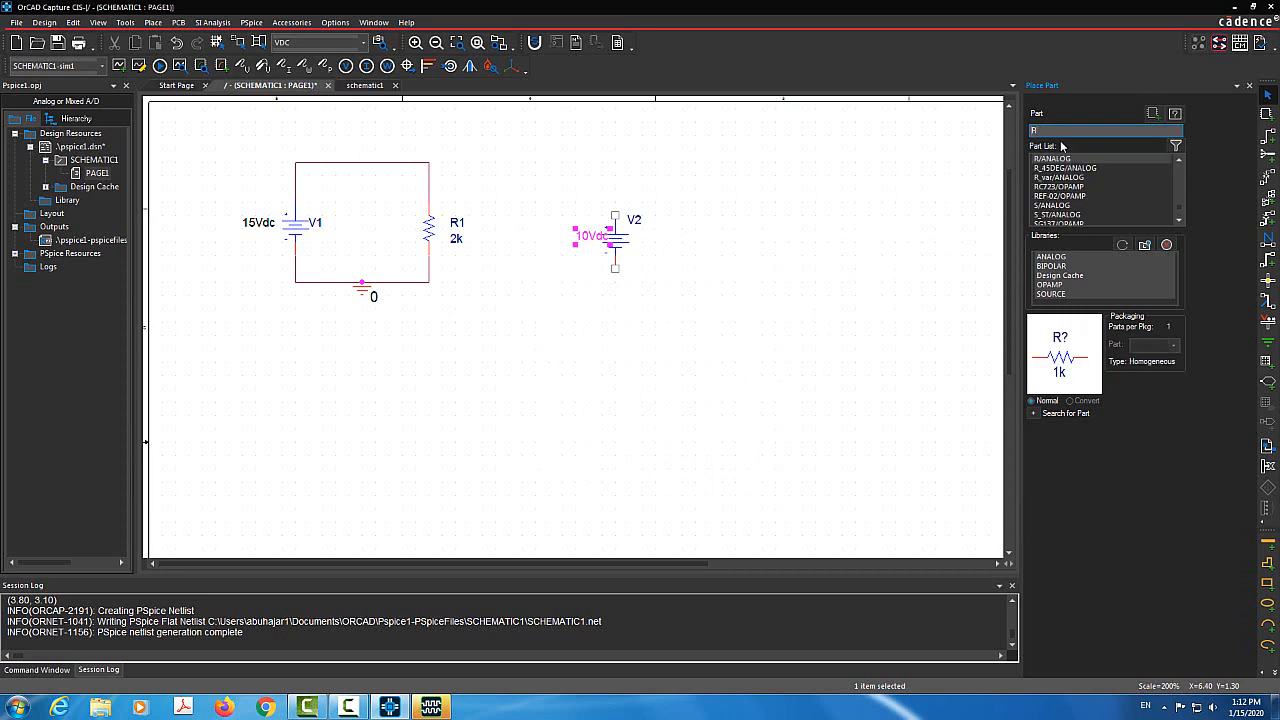
pyautogui.press('Return')
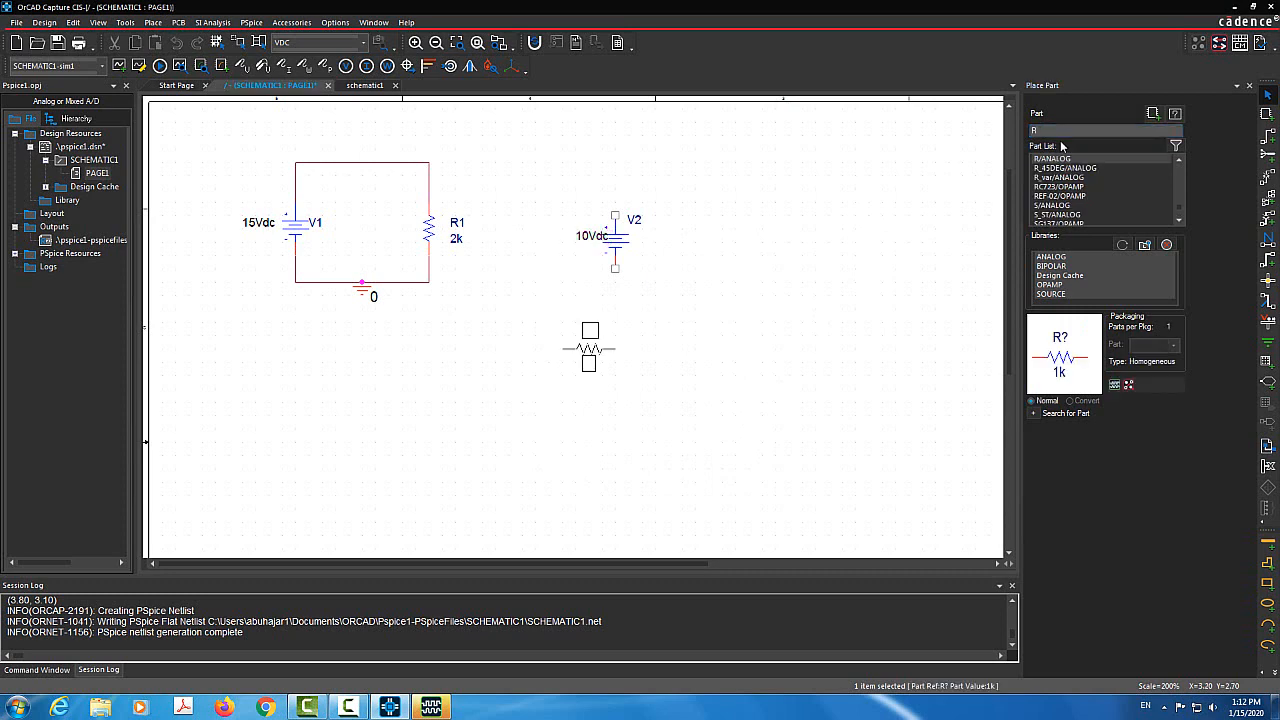
pyautogui.click(676, 212)
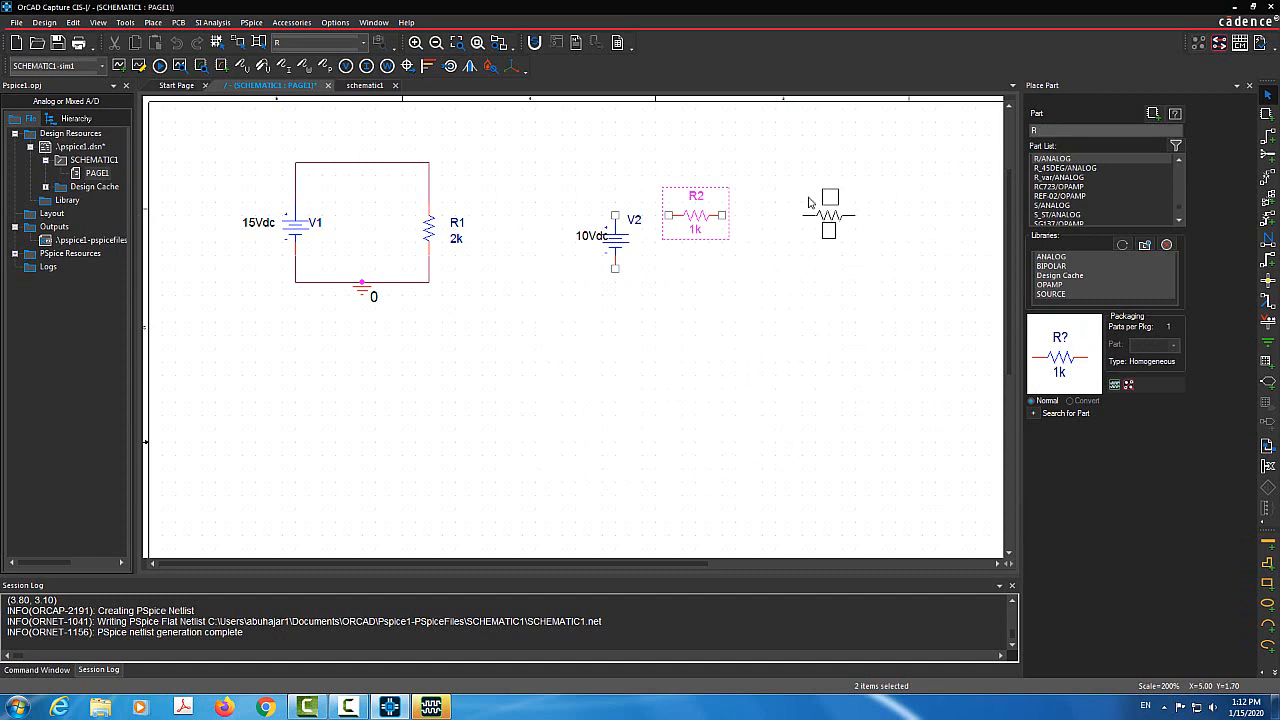
pyautogui.click(800, 227)
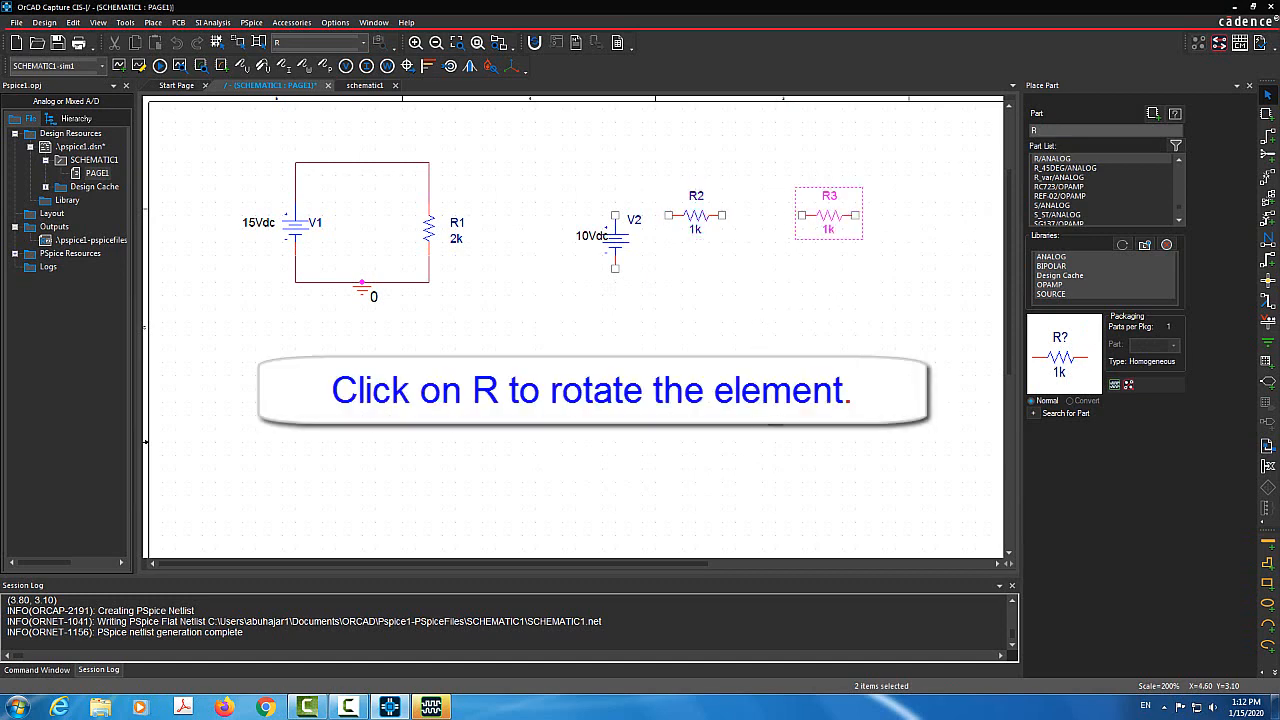
pyautogui.press('r')
pyautogui.click(762, 270)
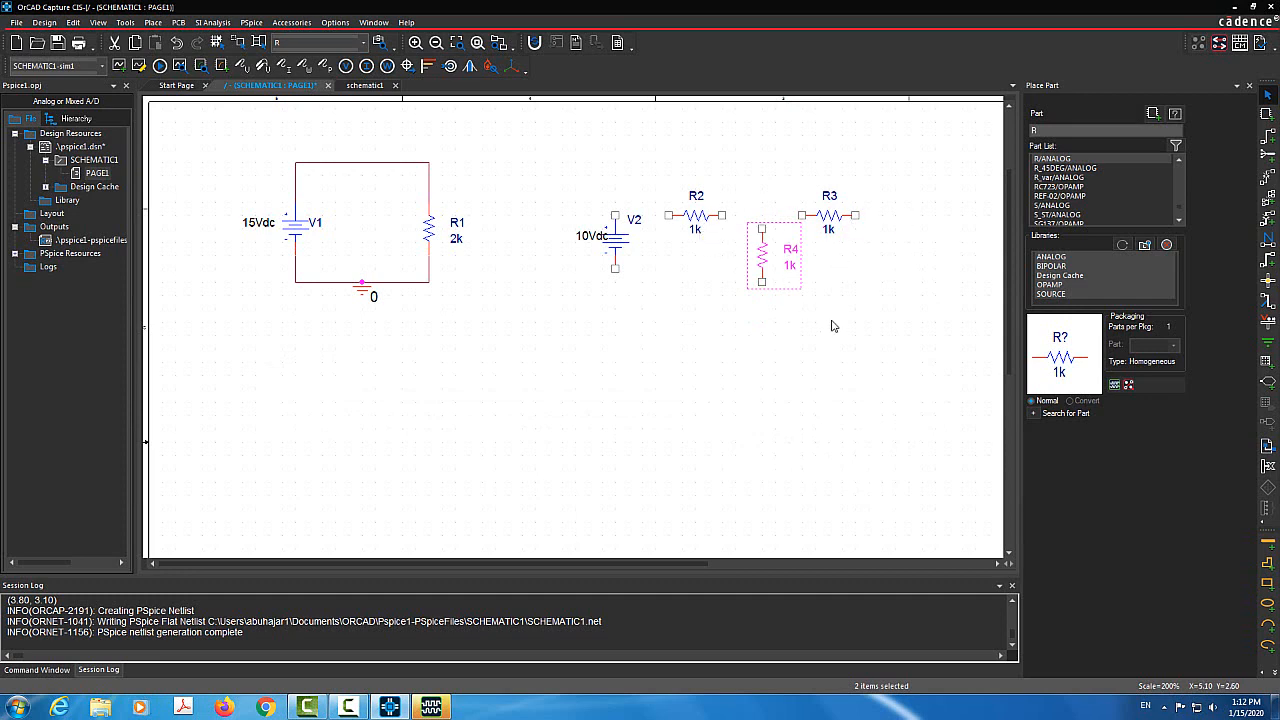
# Wire V2's positive terminal to R2, R2 to R3, and the upper pin of R4 to the wire between R2 and R3.
pyautogui.click(1268, 137)
pyautogui.click(615, 215)
pyautogui.click(668, 215)
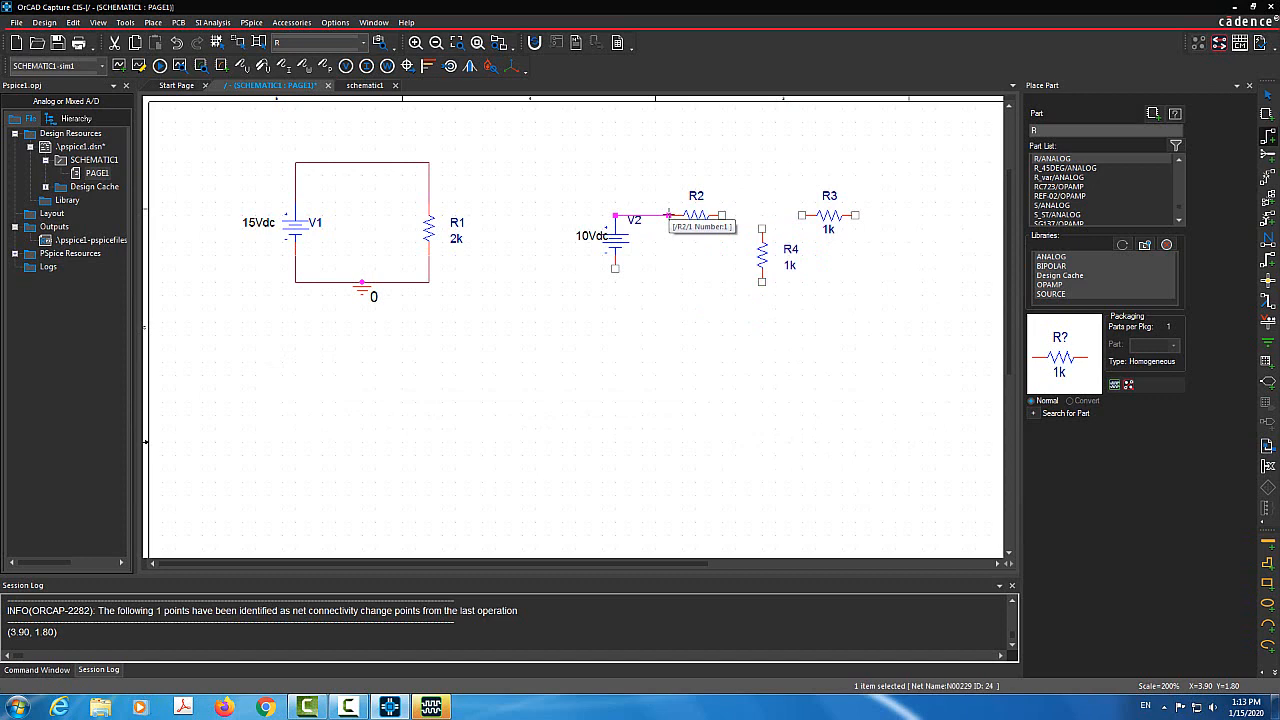
pyautogui.click(722, 215)
pyautogui.click(801, 215)
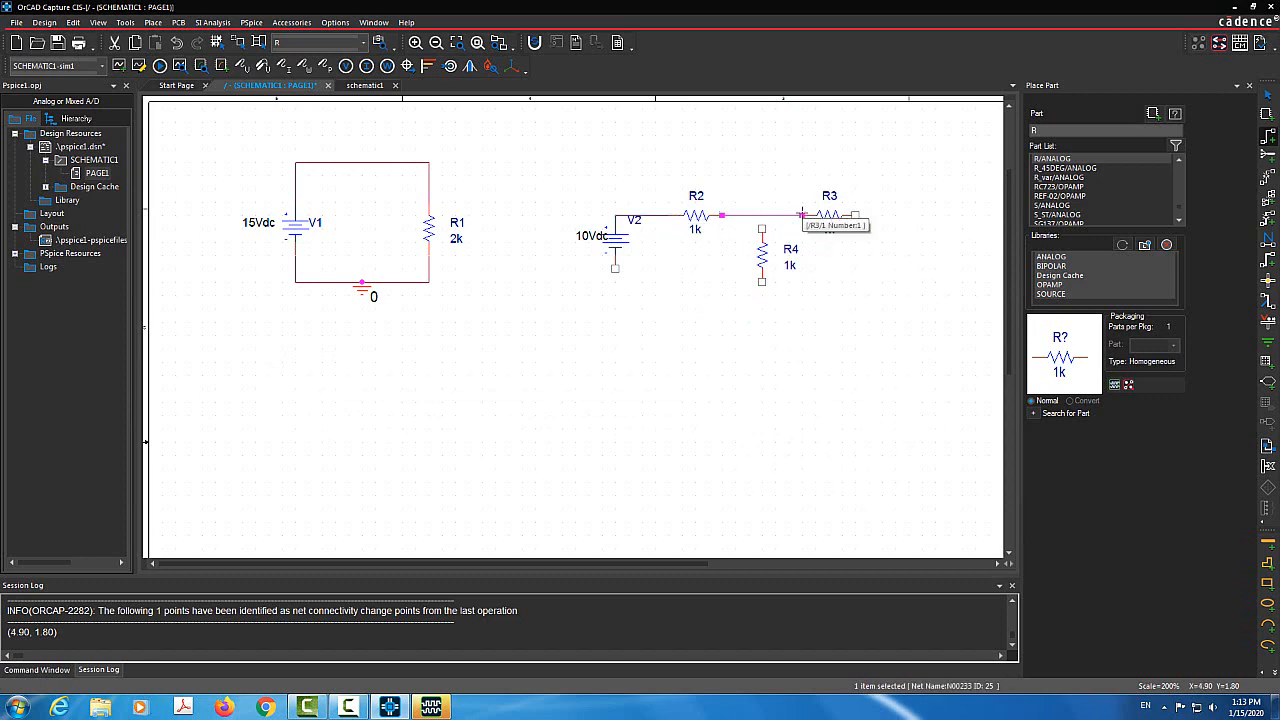
pyautogui.click(762, 215)
pyautogui.click(762, 228)
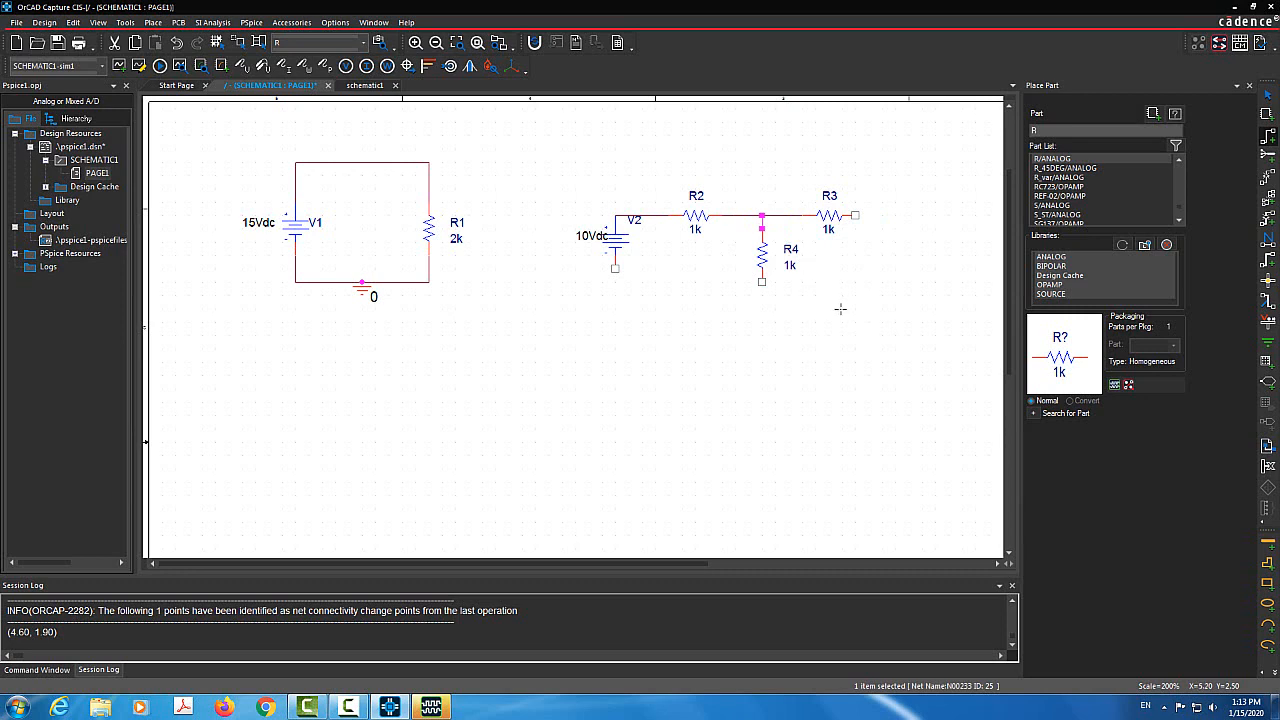
pyautogui.press('Escape')
# Wire R3's free pin around to V2's negative terminal and connect R4's lower pin to that return wire.
pyautogui.press('w')
pyautogui.click(855, 215)
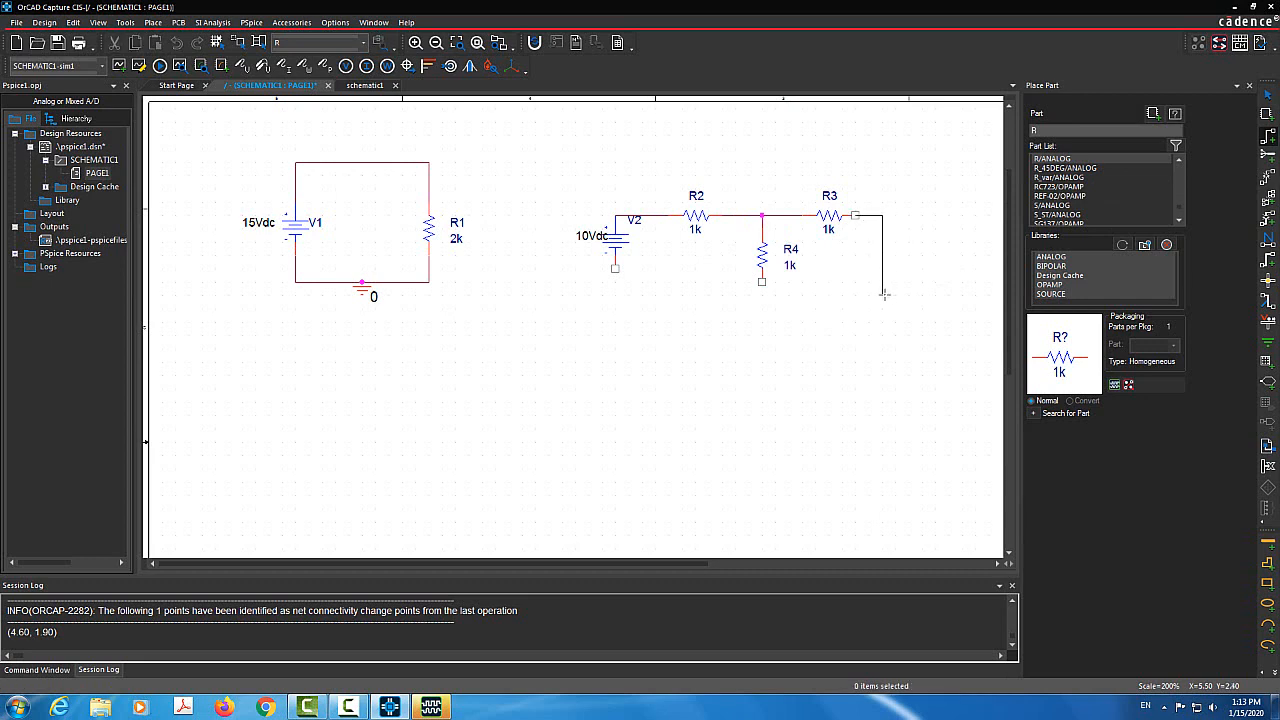
pyautogui.click(884, 293)
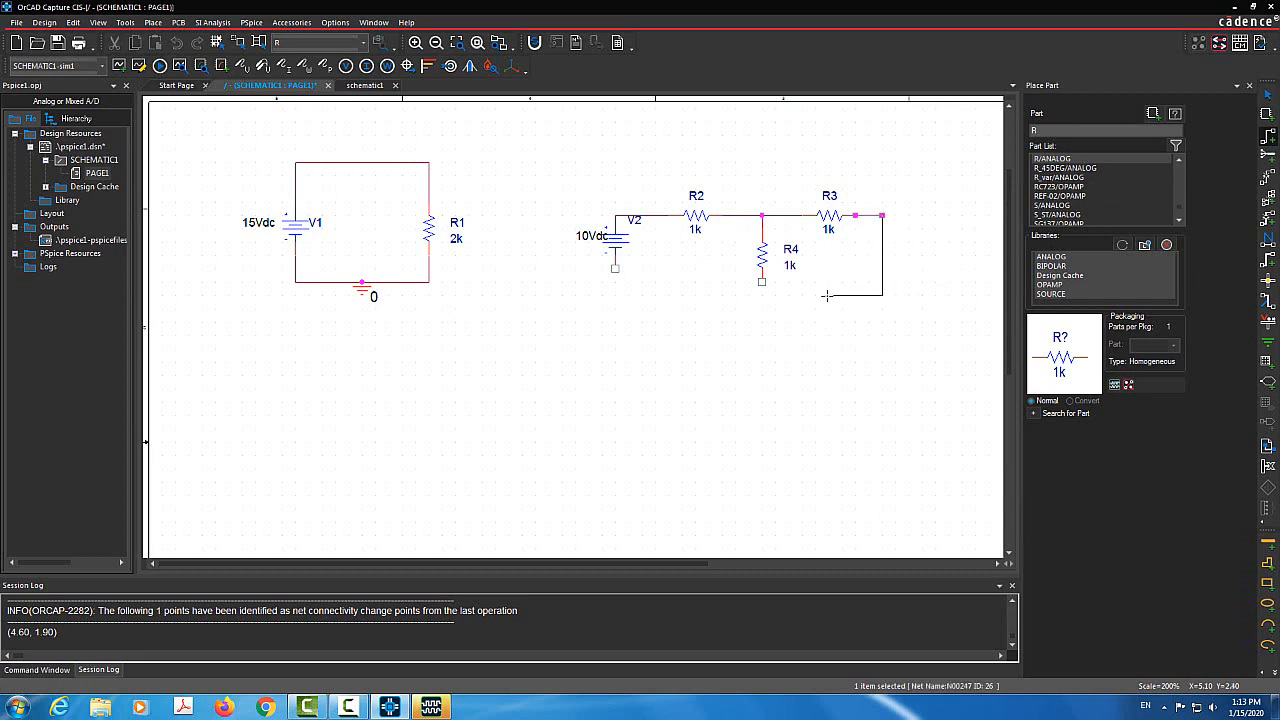
pyautogui.click(615, 295)
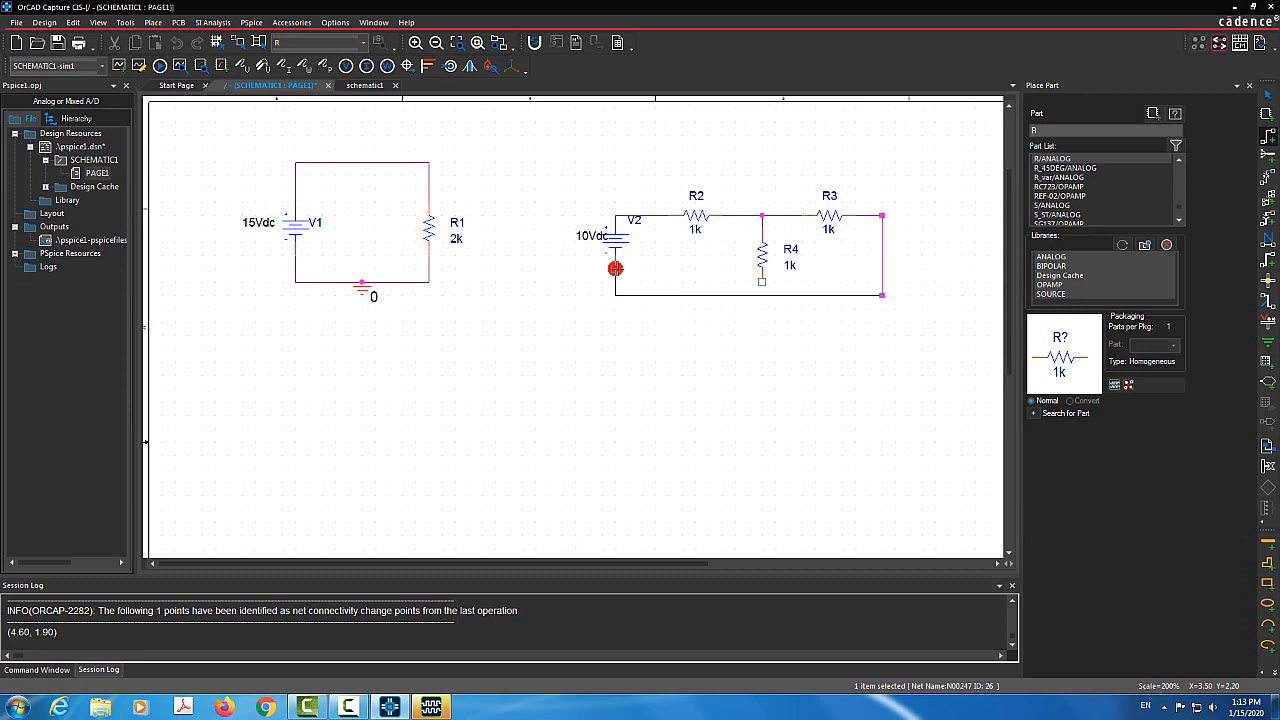
pyautogui.click(615, 268)
pyautogui.click(762, 282)
pyautogui.click(762, 295)
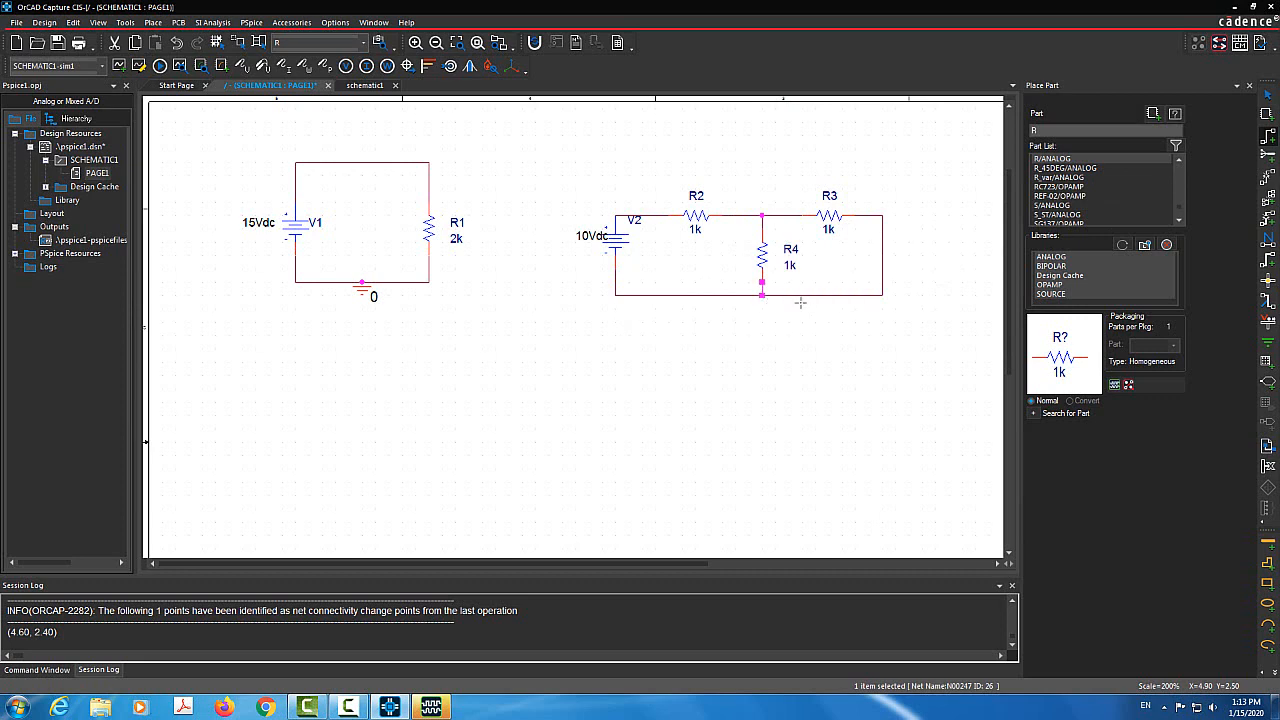
pyautogui.press('w')
# Set the value of resistor R2 to 4.7k and resistor R4 to 2.2k.
pyautogui.doubleClick(697, 229)
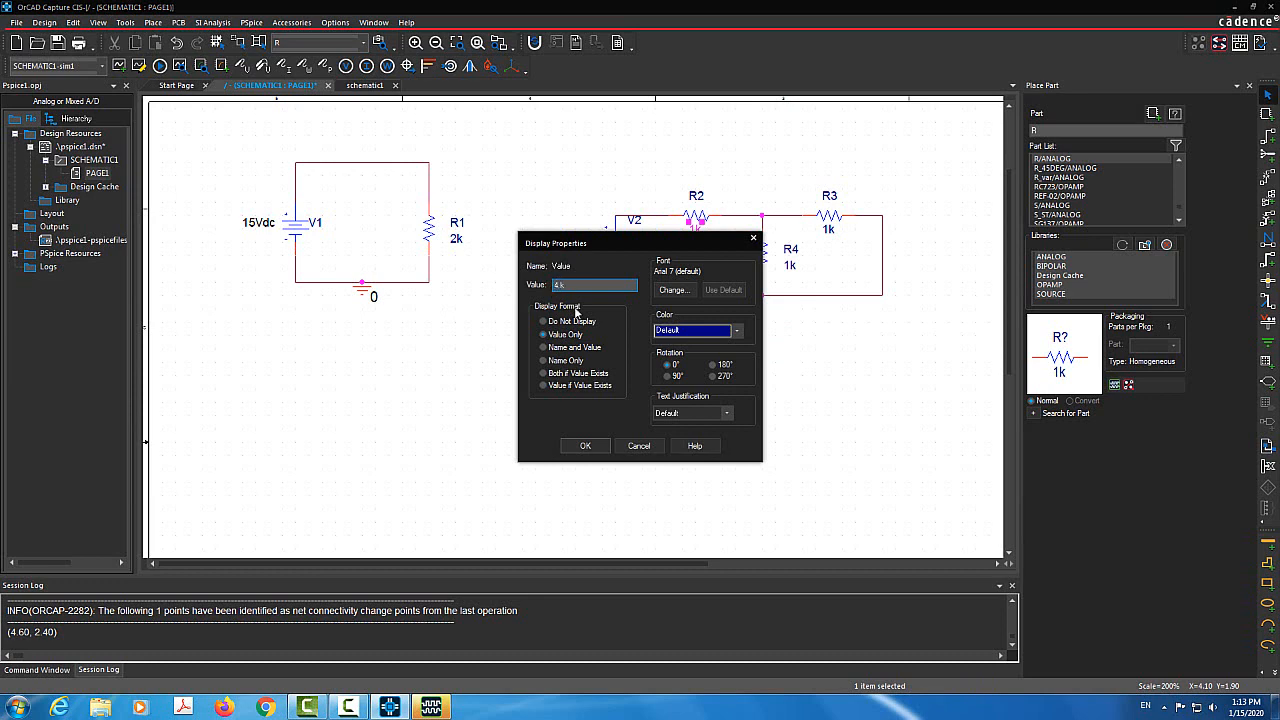
pyautogui.press('Return')
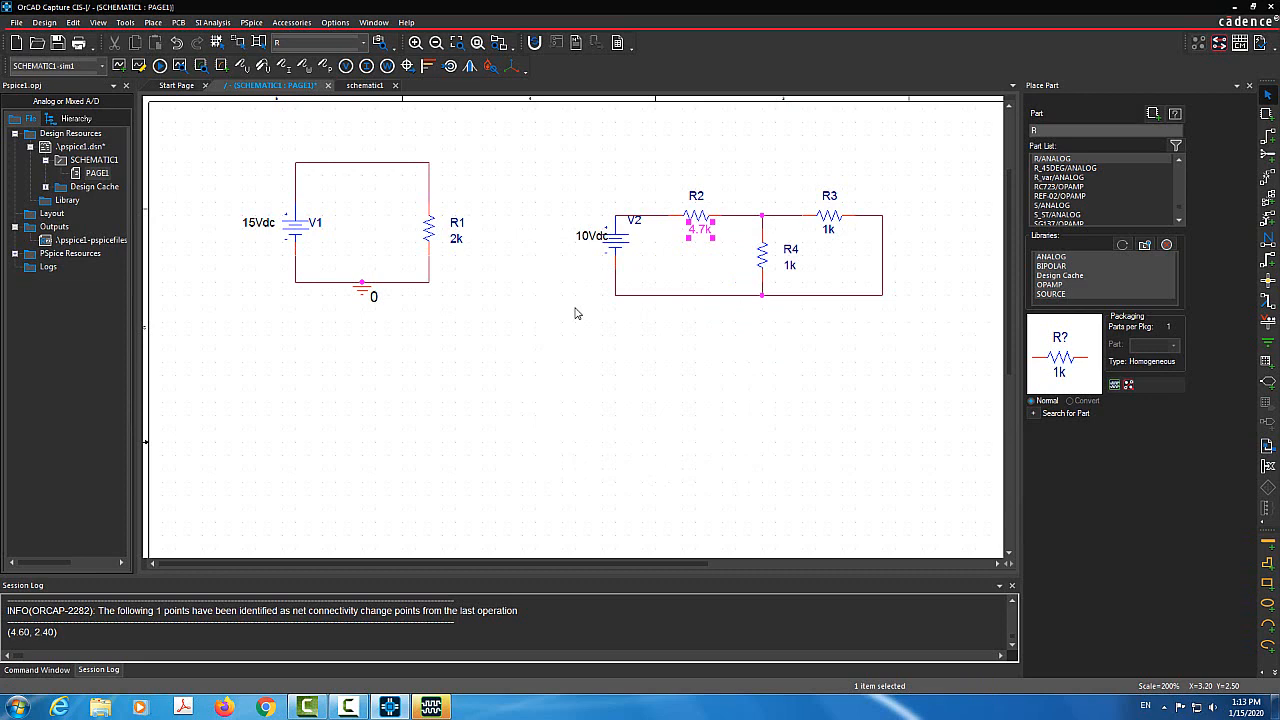
pyautogui.doubleClick(790, 265)
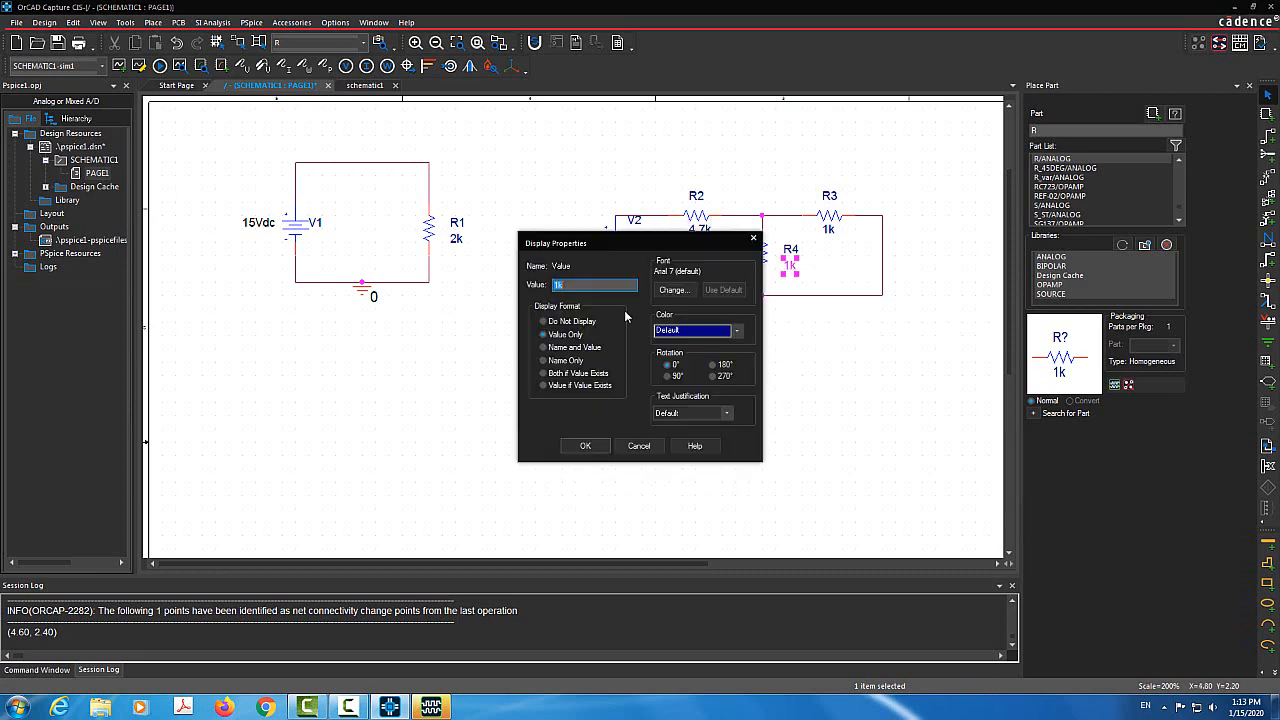
pyautogui.click(561, 285)
pyautogui.press('Return')
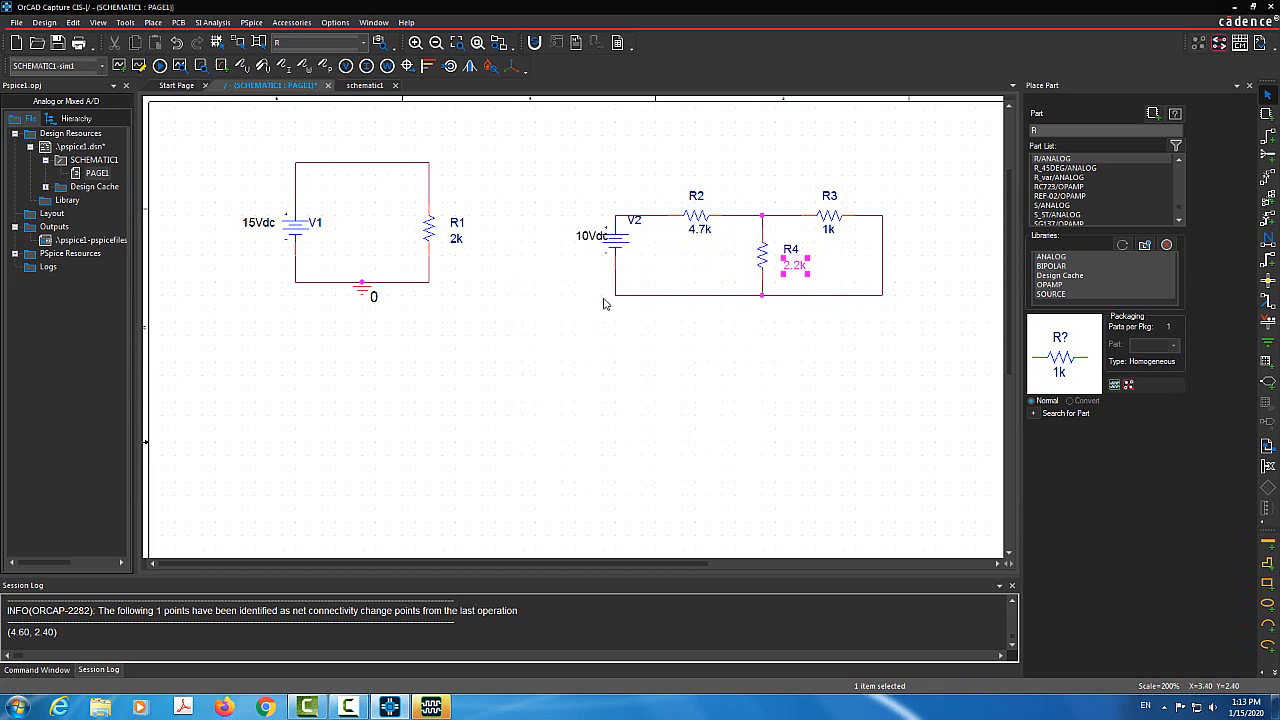
# Set the value of resistor R3 to 10k.
pyautogui.doubleClick(828, 231)
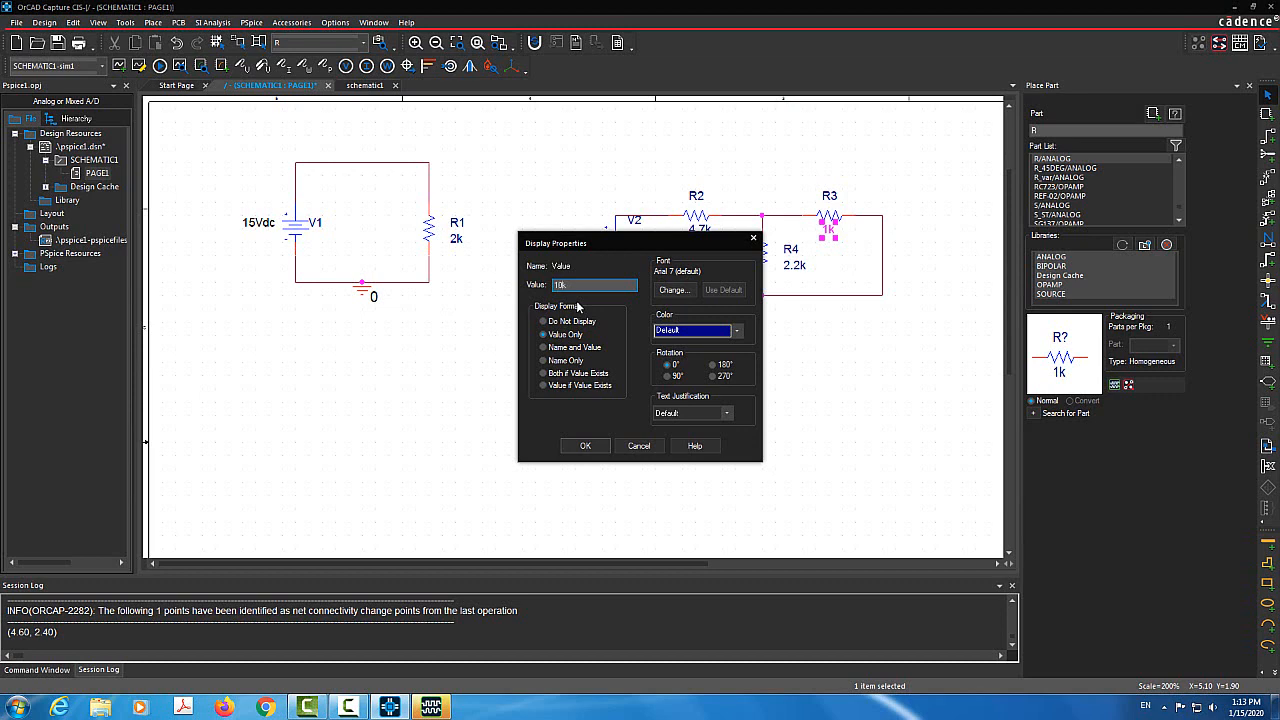
pyautogui.write('10k')
pyautogui.press('Return')
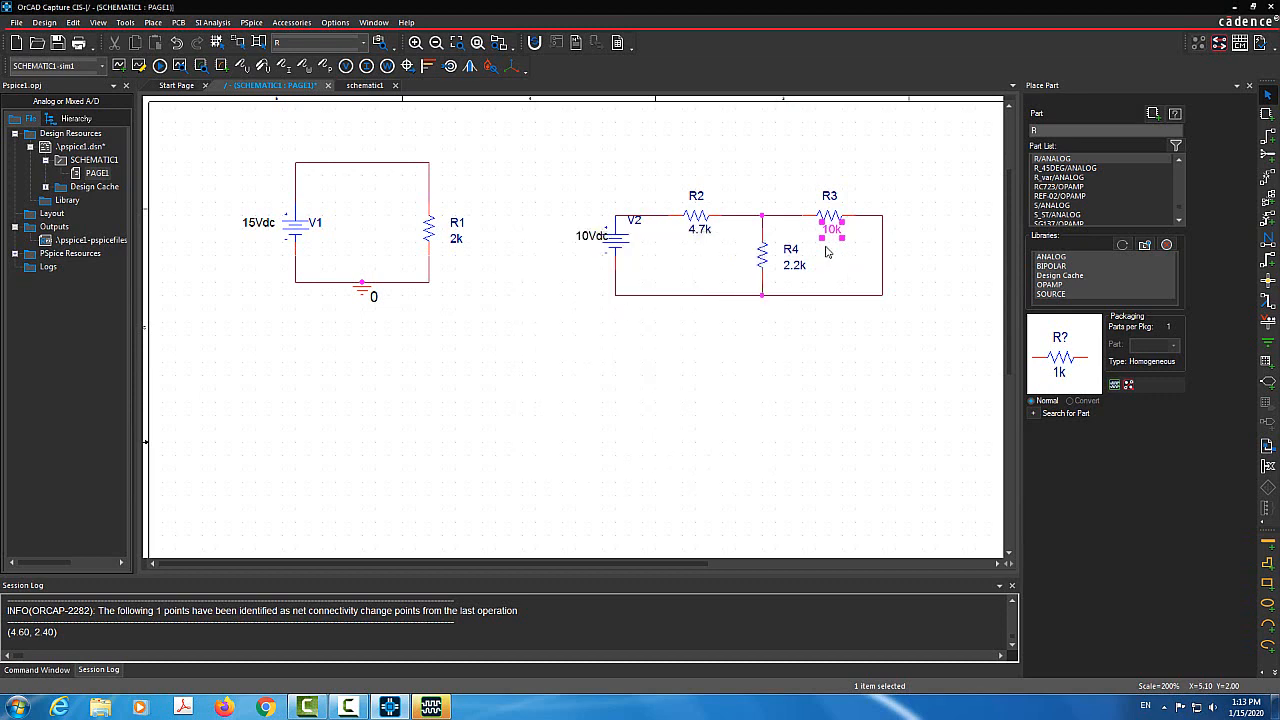
# Place a 0/CAPSYM ground symbol on the return wire directly below R4.
pyautogui.click(1270, 349)
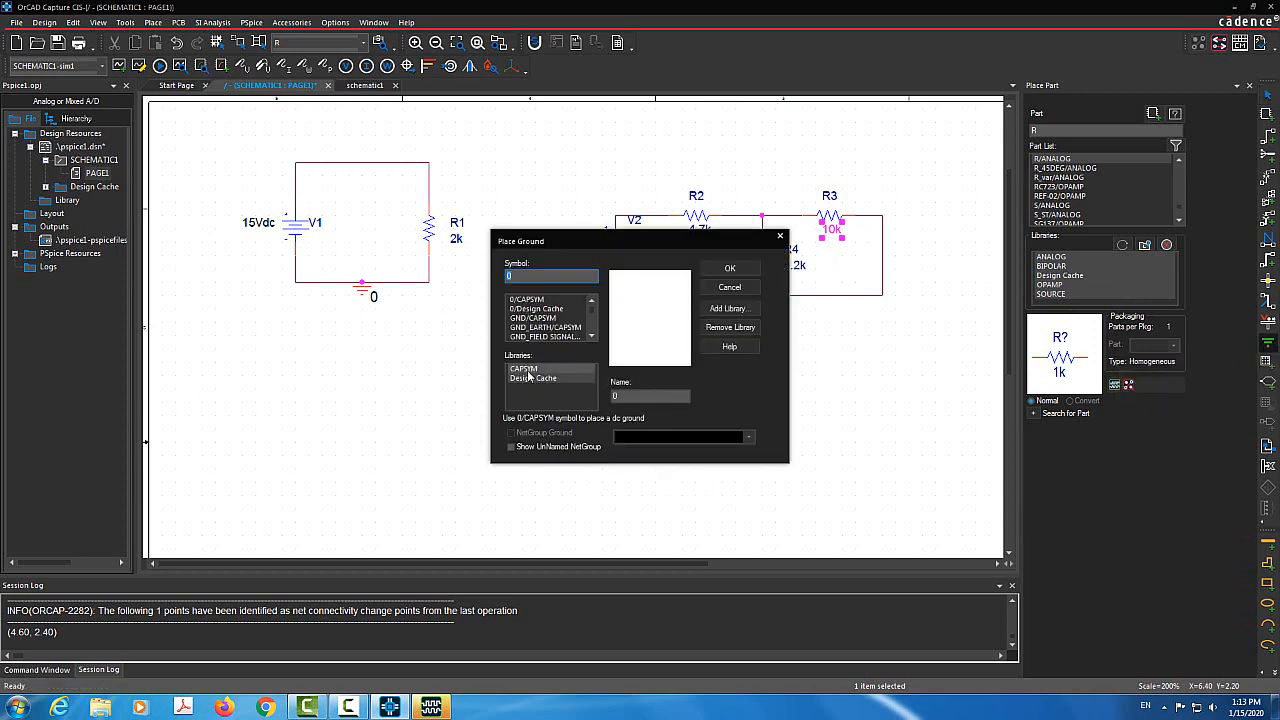
pyautogui.doubleClick(528, 299)
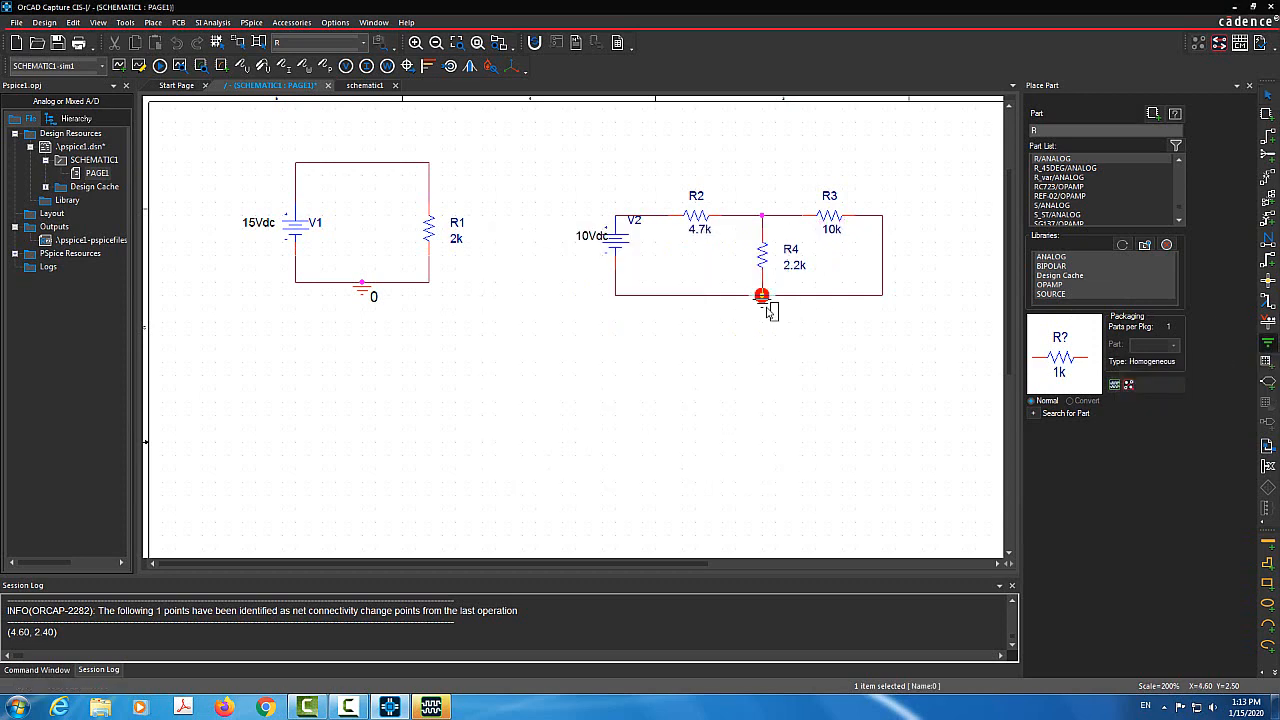
pyautogui.click(763, 309)
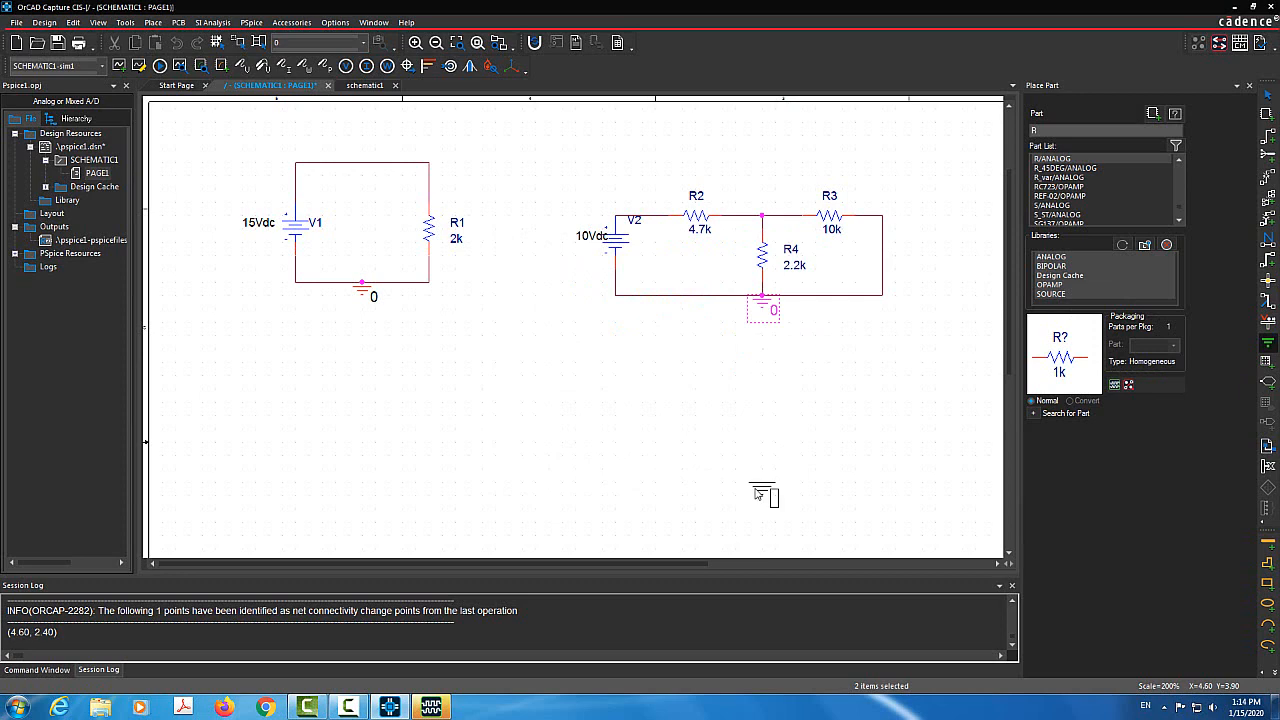
pyautogui.press('Escape')
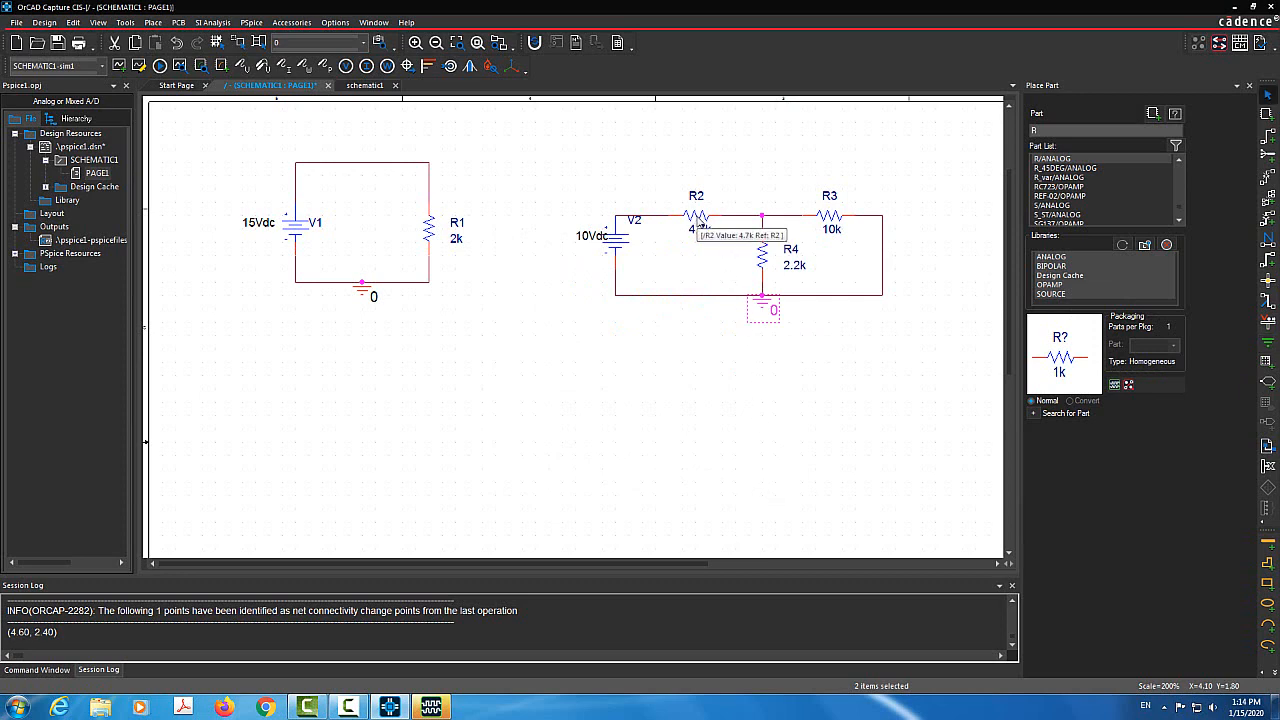
# Raise R2, R3 and the wire between V2 and R2 to a common line higher above R4.
pyautogui.doubleClick(692, 220)
pyautogui.moveTo(692, 222); pyautogui.dragTo(695, 196)
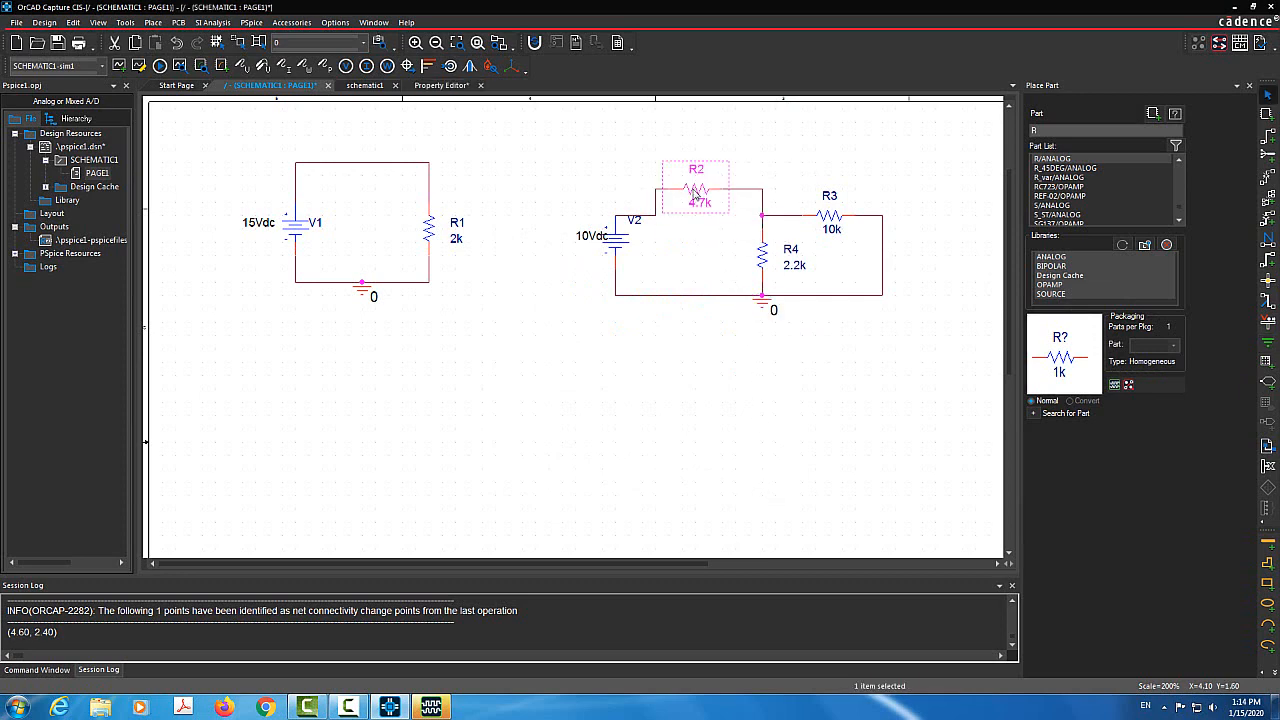
pyautogui.moveTo(829, 216); pyautogui.dragTo(829, 188)
pyautogui.moveTo(637, 215); pyautogui.dragTo(641, 188)
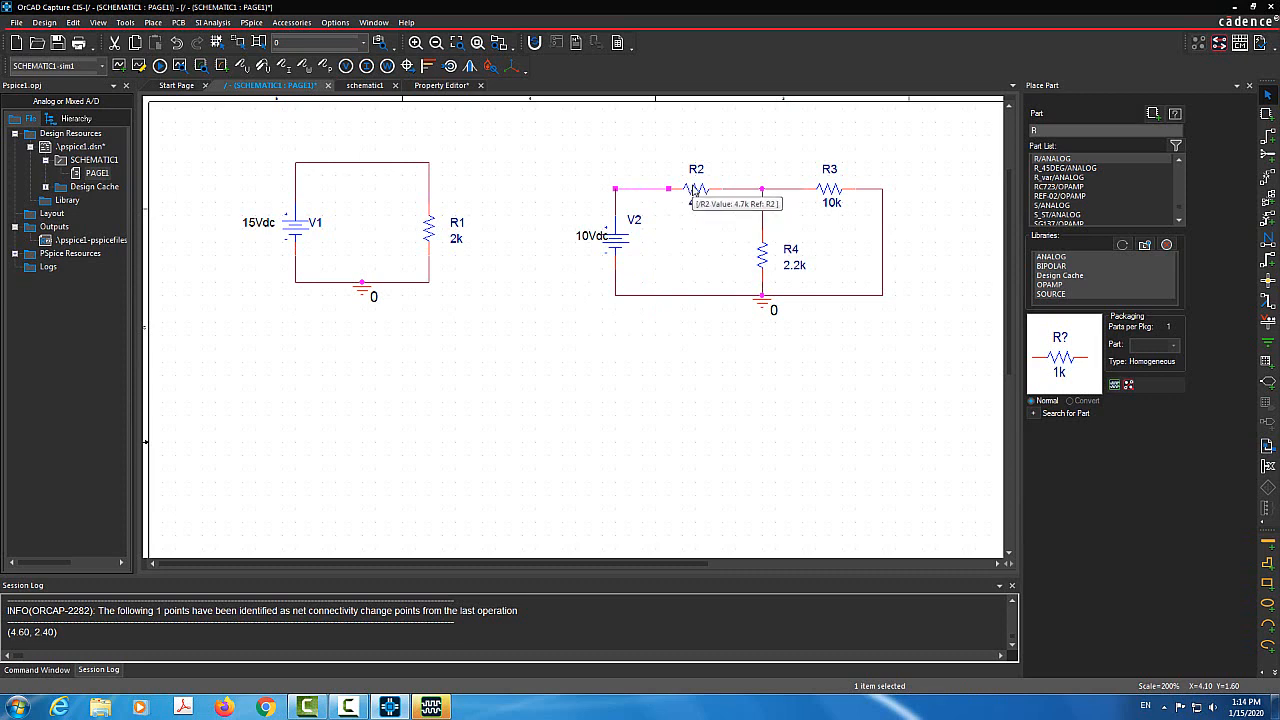
# Shift R2 slightly toward V2 and move the vertical return wire beside R3 slightly outward.
pyautogui.click(675, 190)
pyautogui.moveTo(675, 190); pyautogui.dragTo(688, 190)
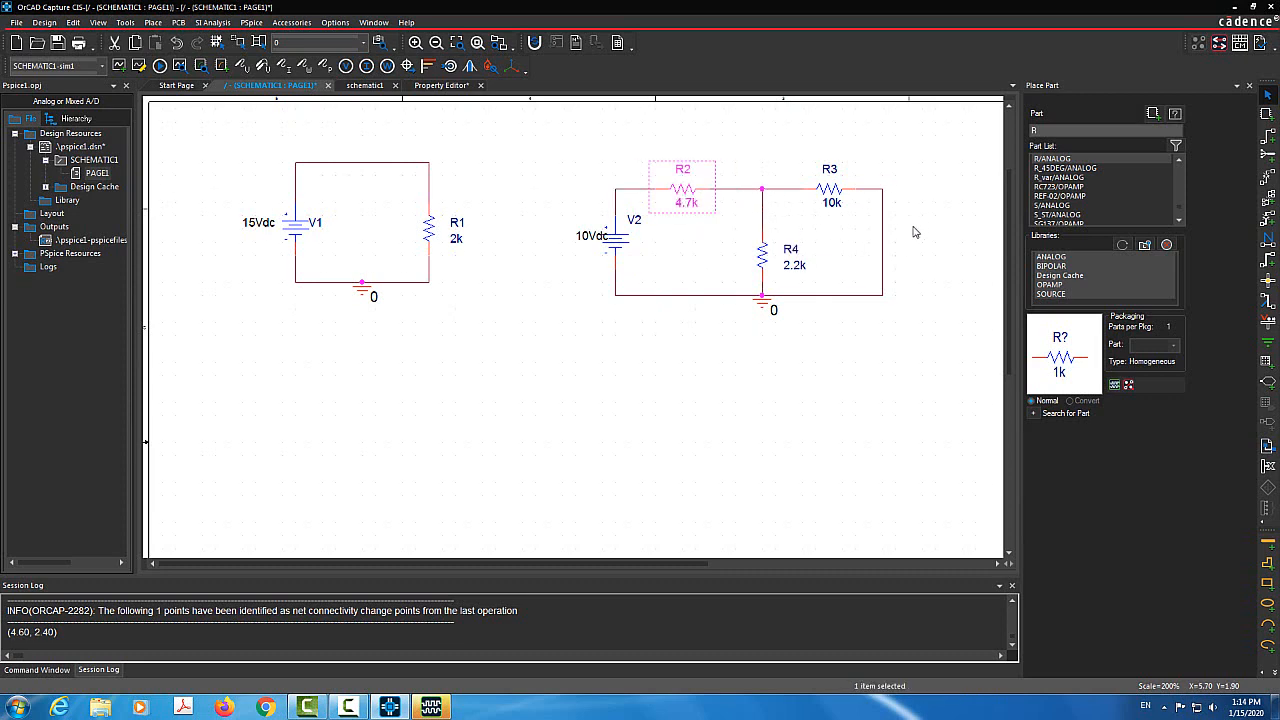
pyautogui.moveTo(884, 246); pyautogui.dragTo(894, 252)
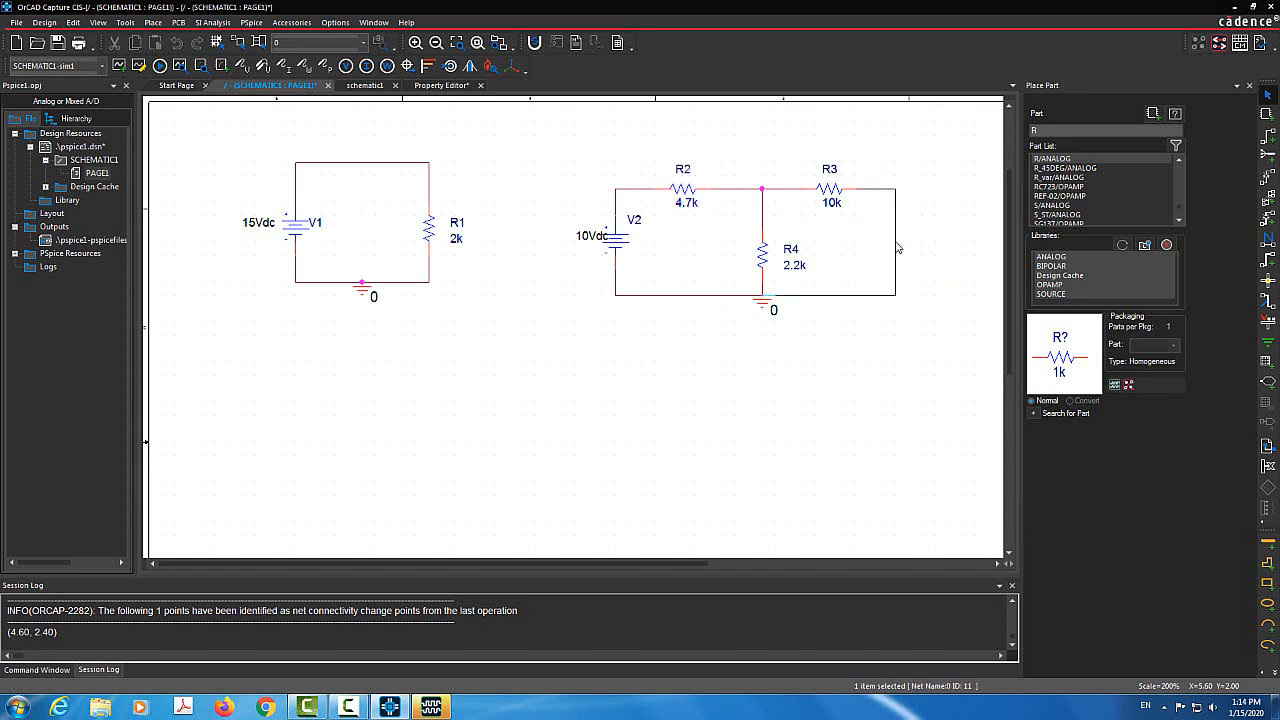
pyautogui.click(838, 391)
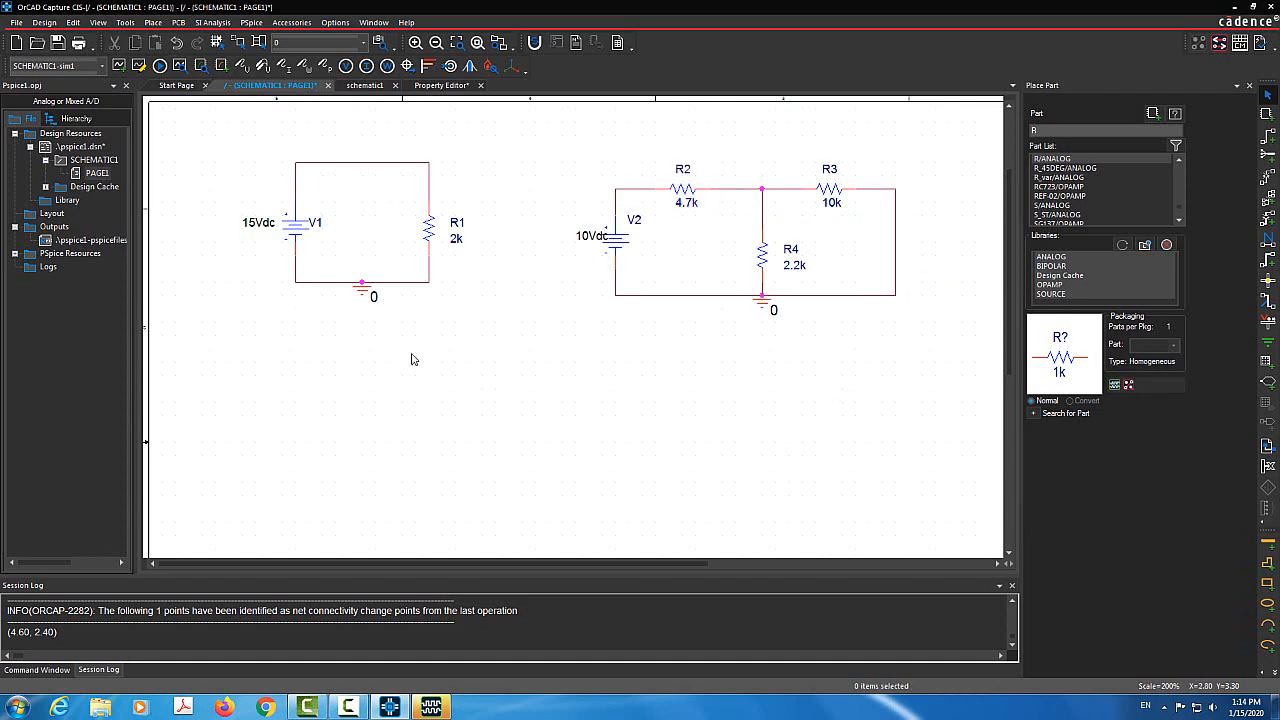
# Accept Bias Point as the analysis type for the sim1 profile and run the PSpice simulation.
pyautogui.click(139, 67)
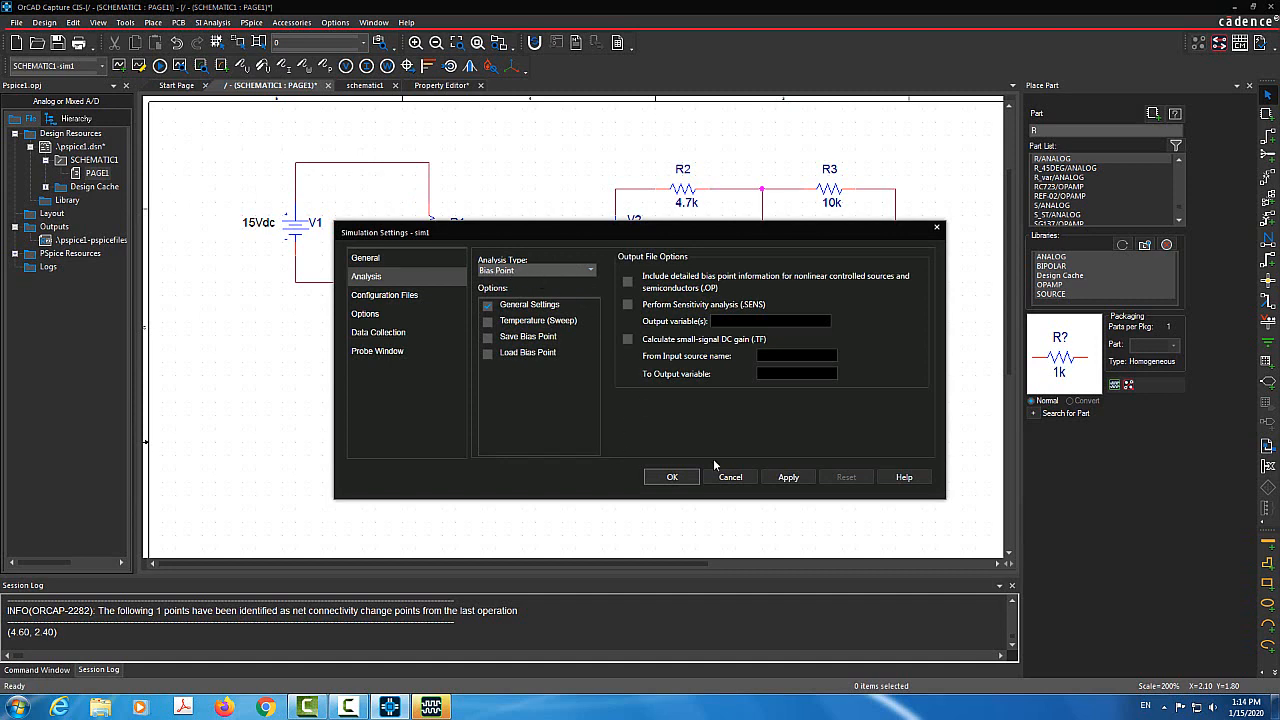
pyautogui.click(680, 478)
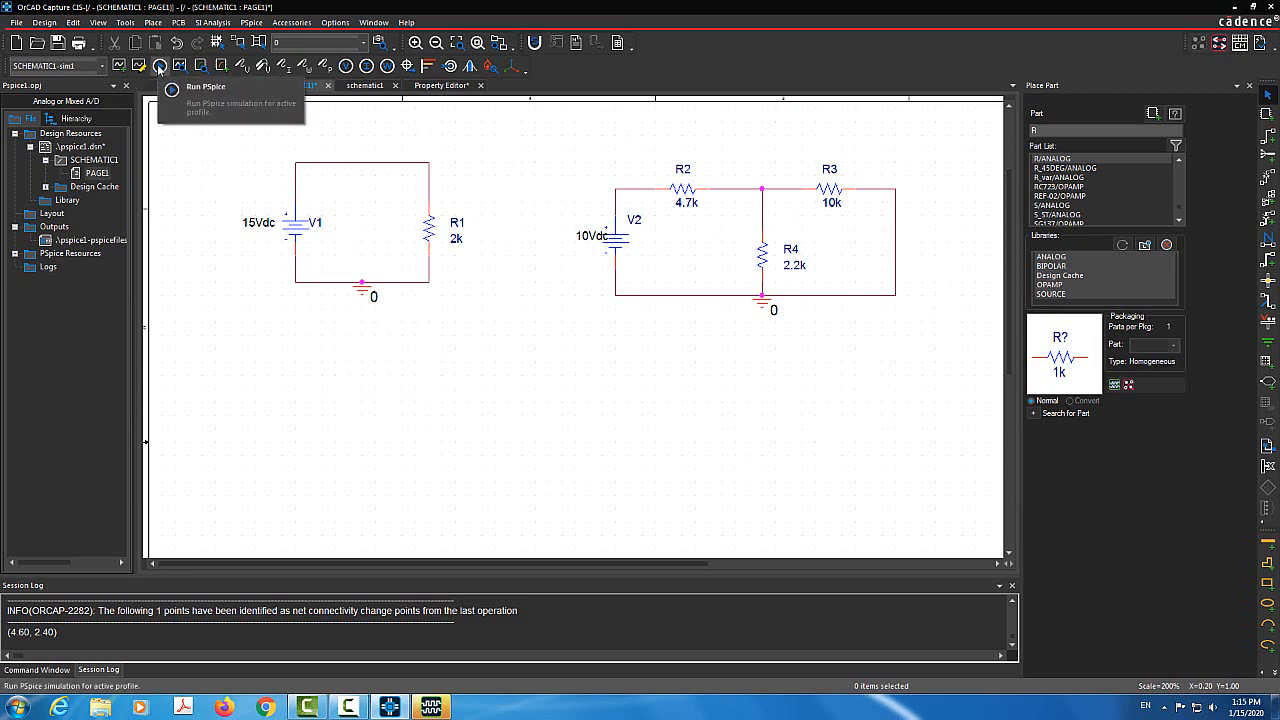
pyautogui.click(159, 67)
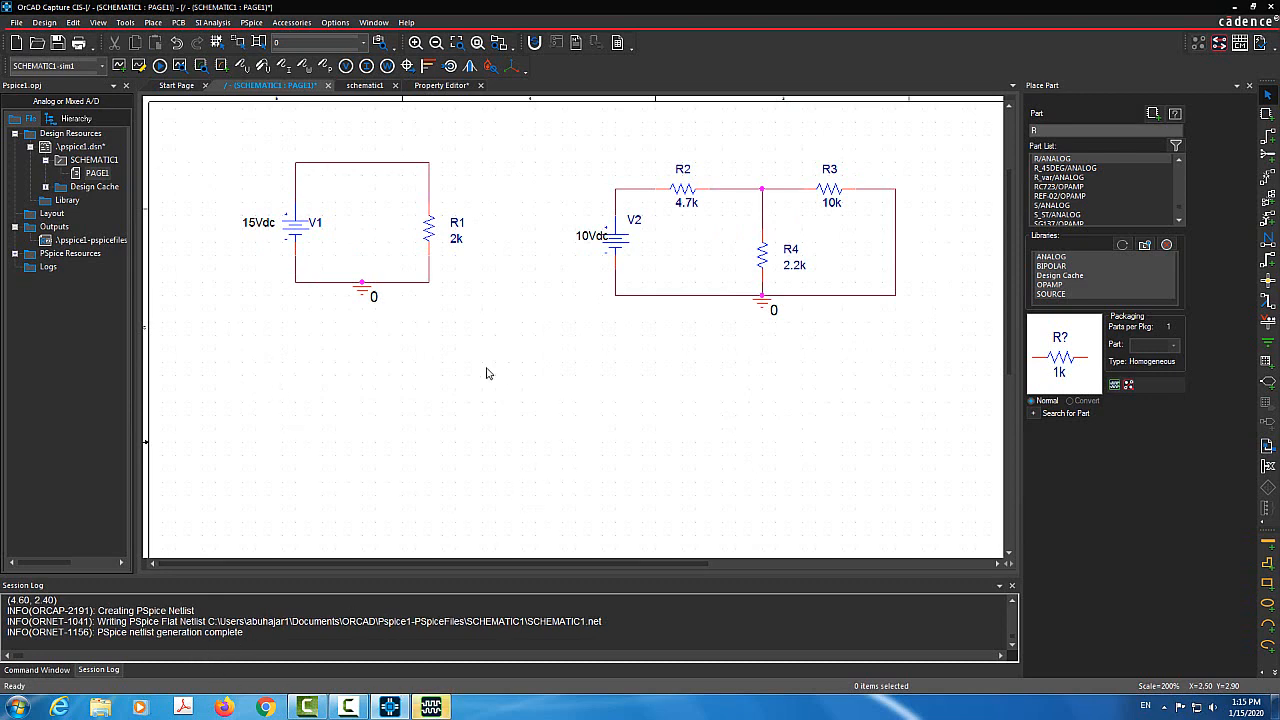
# Show the bias voltages of both circuits and hide them, and do the same with the bias currents.
pyautogui.click(346, 66)
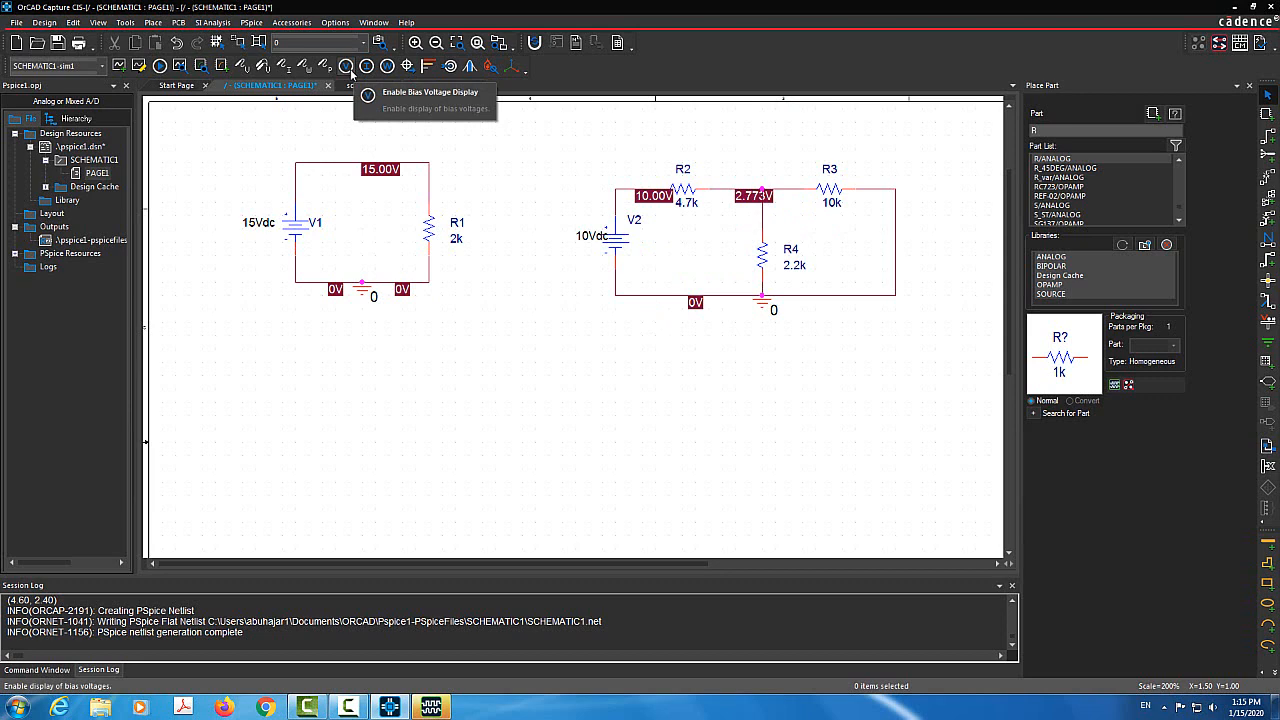
pyautogui.click(349, 69)
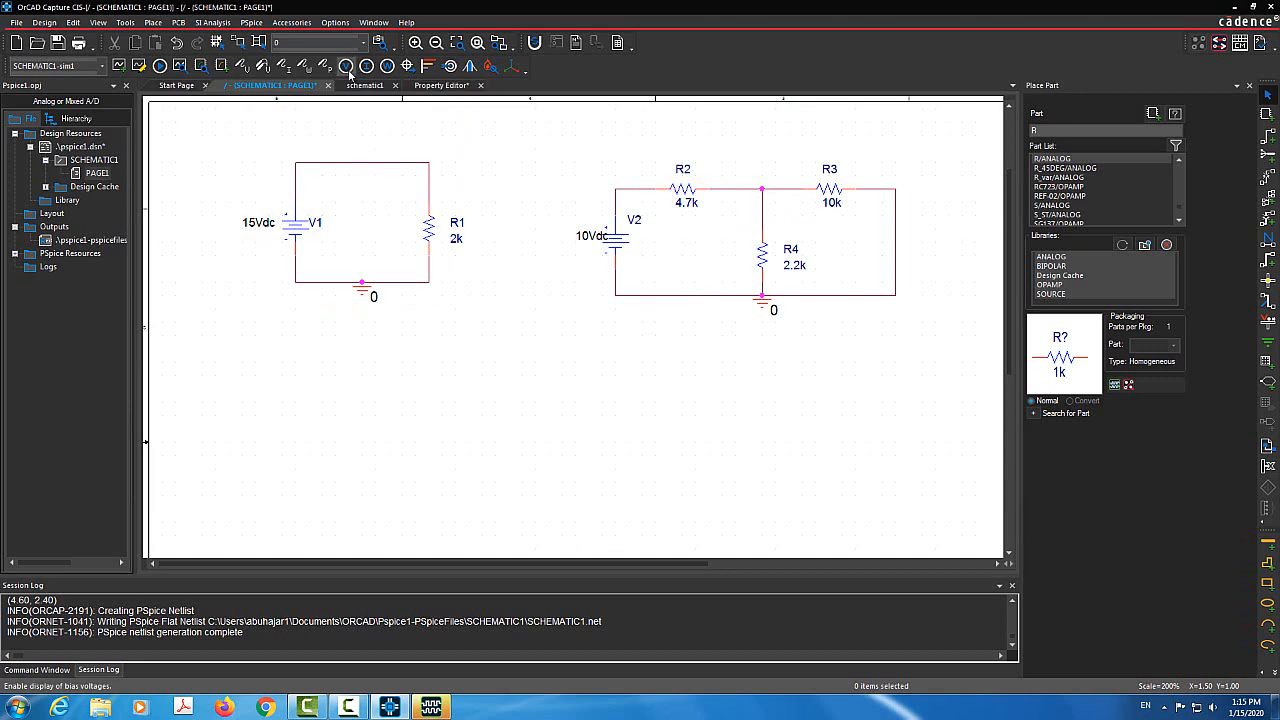
pyautogui.click(367, 67)
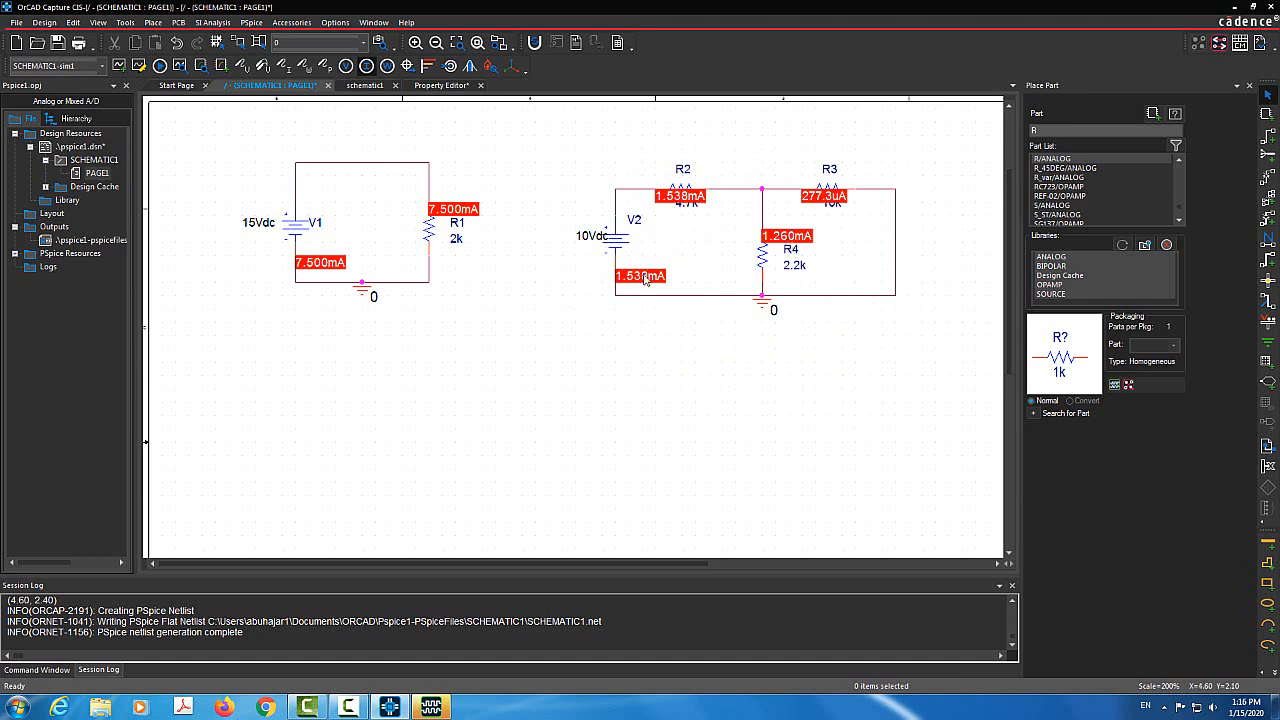
pyautogui.click(366, 67)
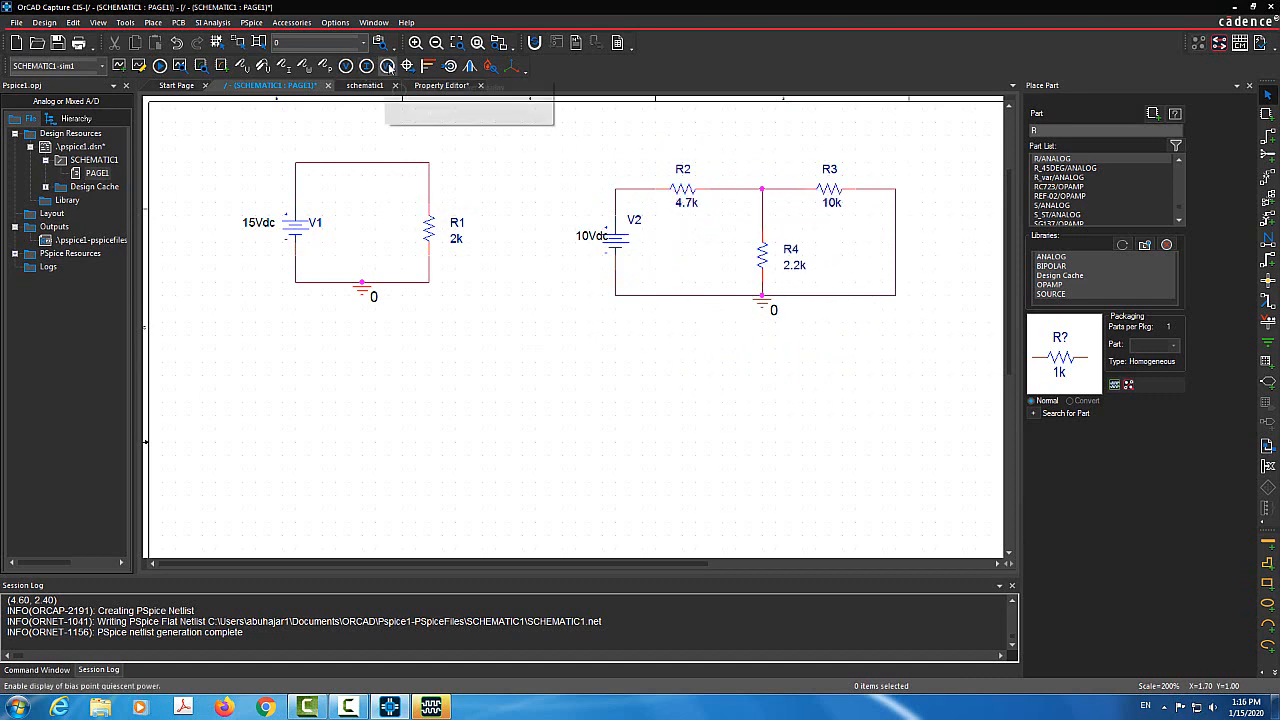
# Show and hide the bias power values of both circuits, and turn the bias voltage display back on.
pyautogui.click(387, 66)
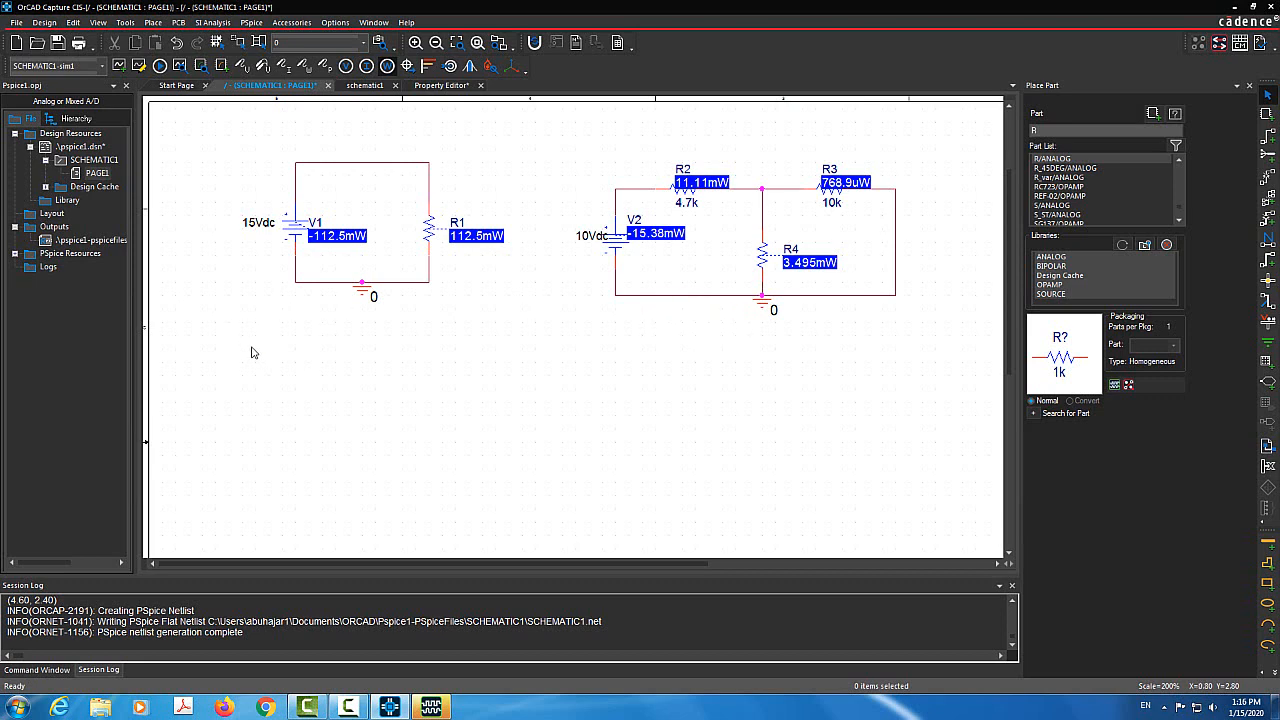
pyautogui.click(387, 65)
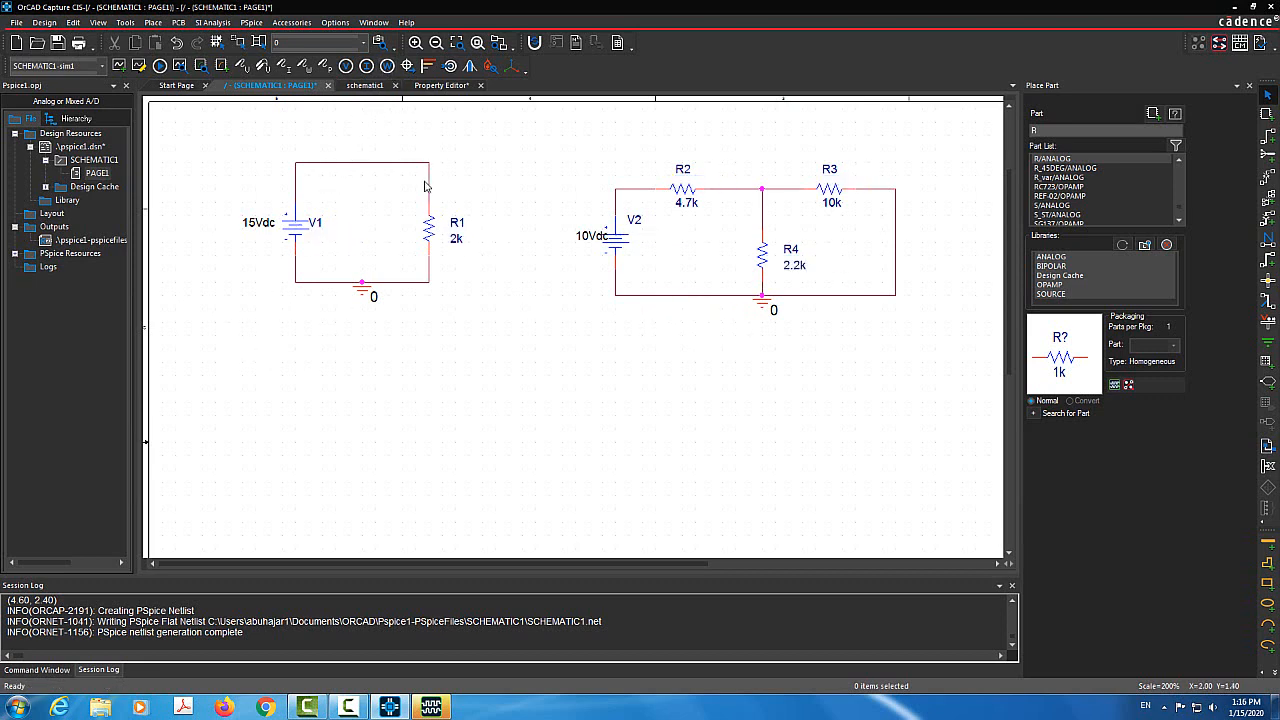
pyautogui.click(346, 65)
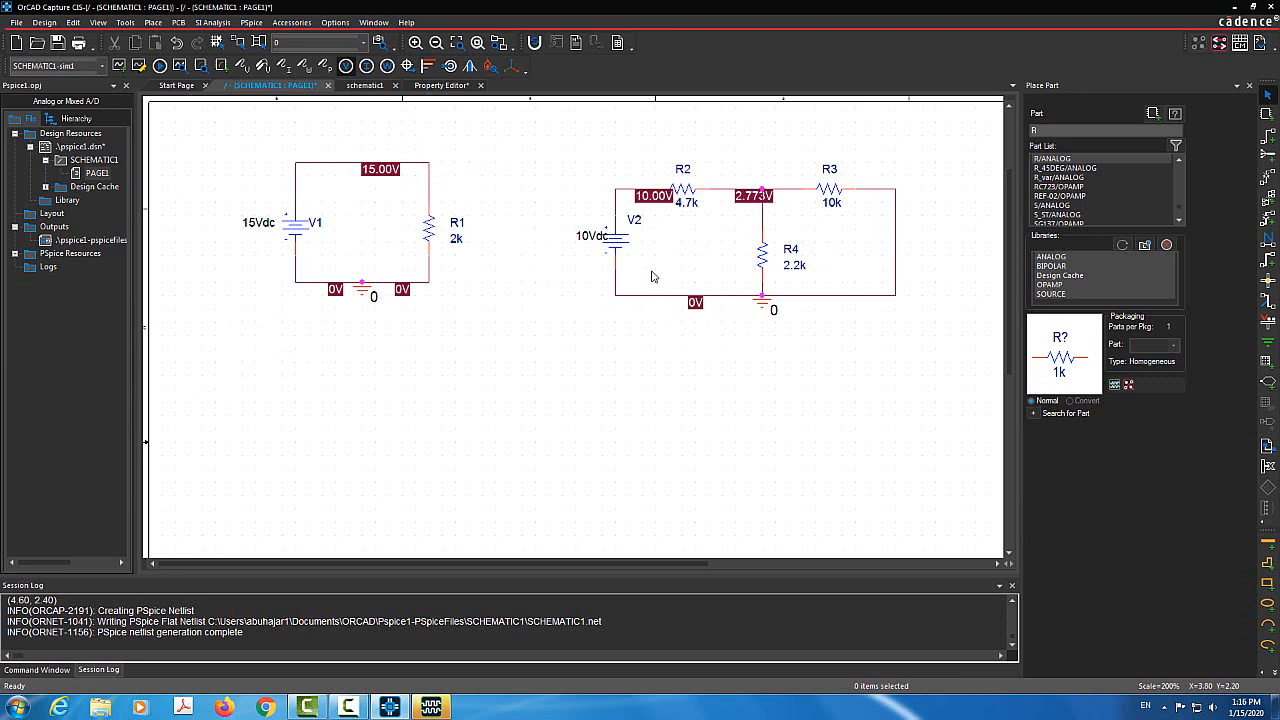